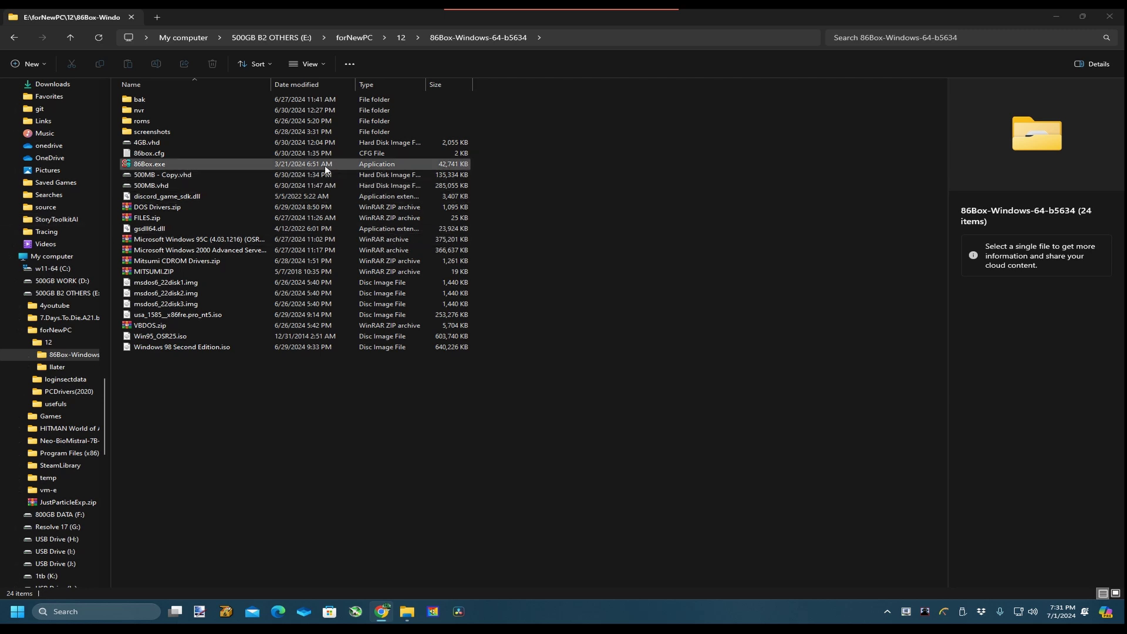
Step: Launch 86Box.exe from the 86Box-Windows-64-b5634 folder
{"action": "left_click", "coordinate": [265, 164]}
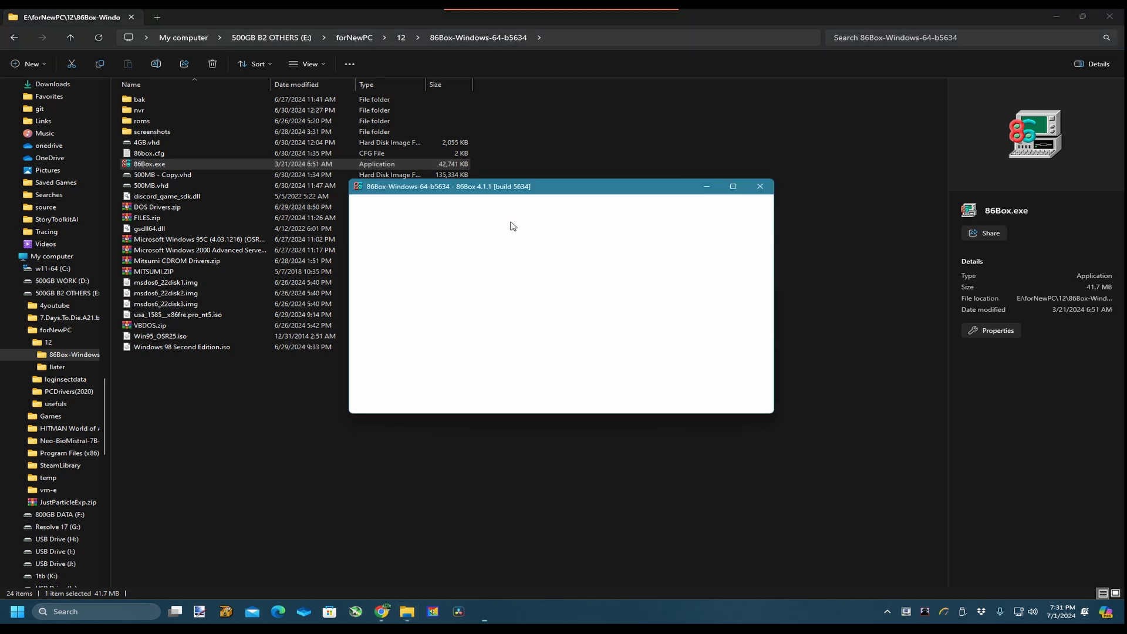
Step: Maximize 86Box and let DOS boot, releasing the captured mouse with F8+F12
{"action": "left_click", "coordinate": [733, 187]}
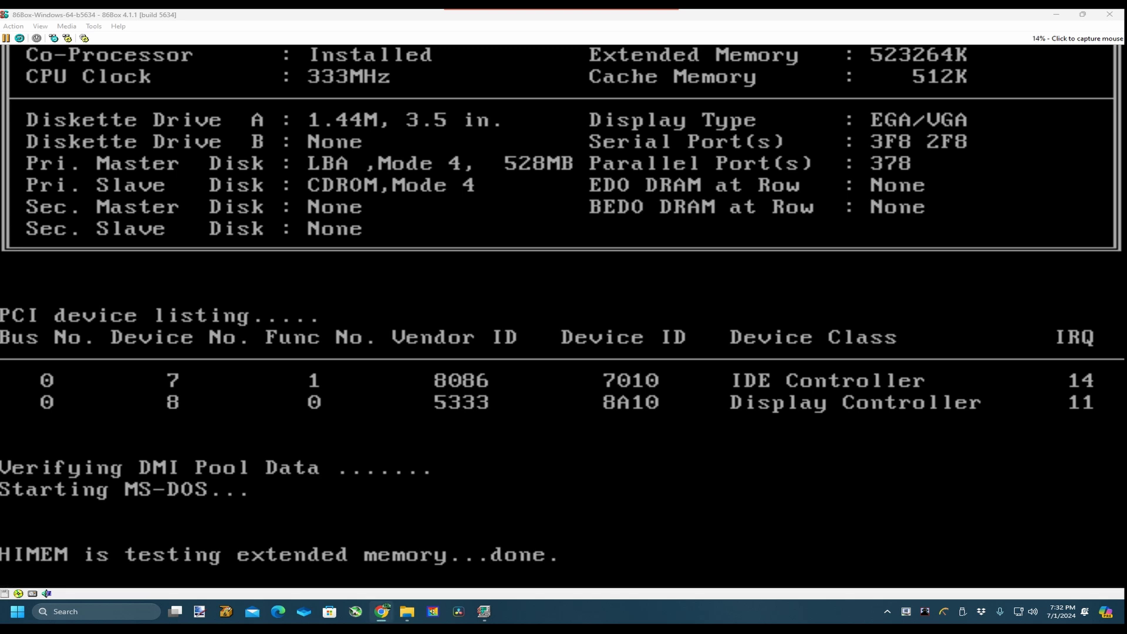
{"action": "left_click", "coordinate": [564, 317]}
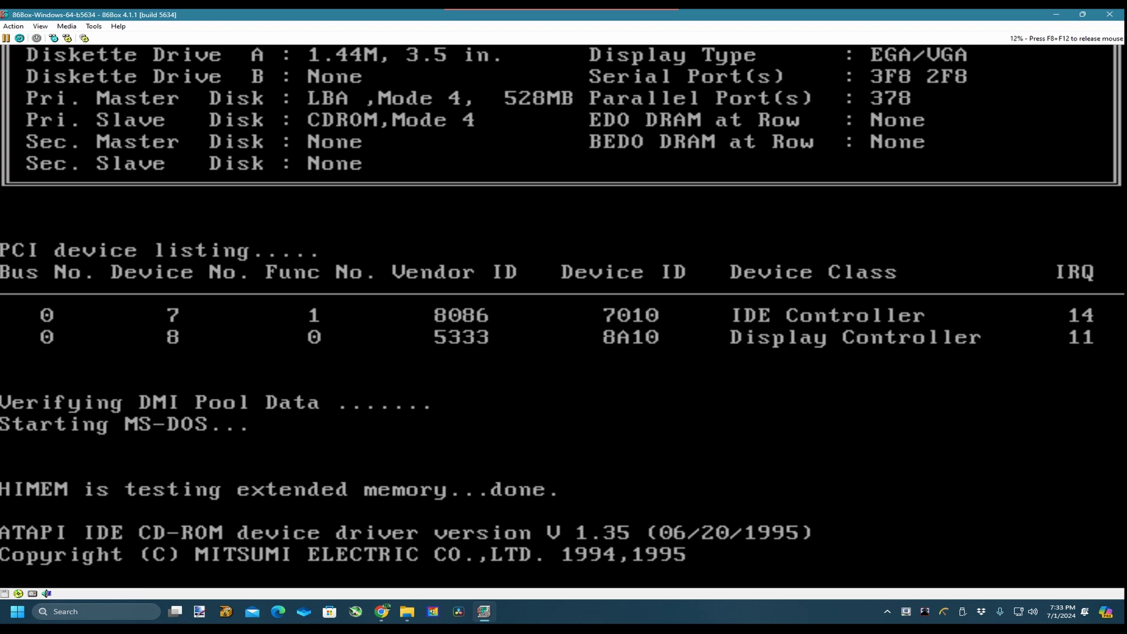
{"action": "key", "text": "F8+F12"}
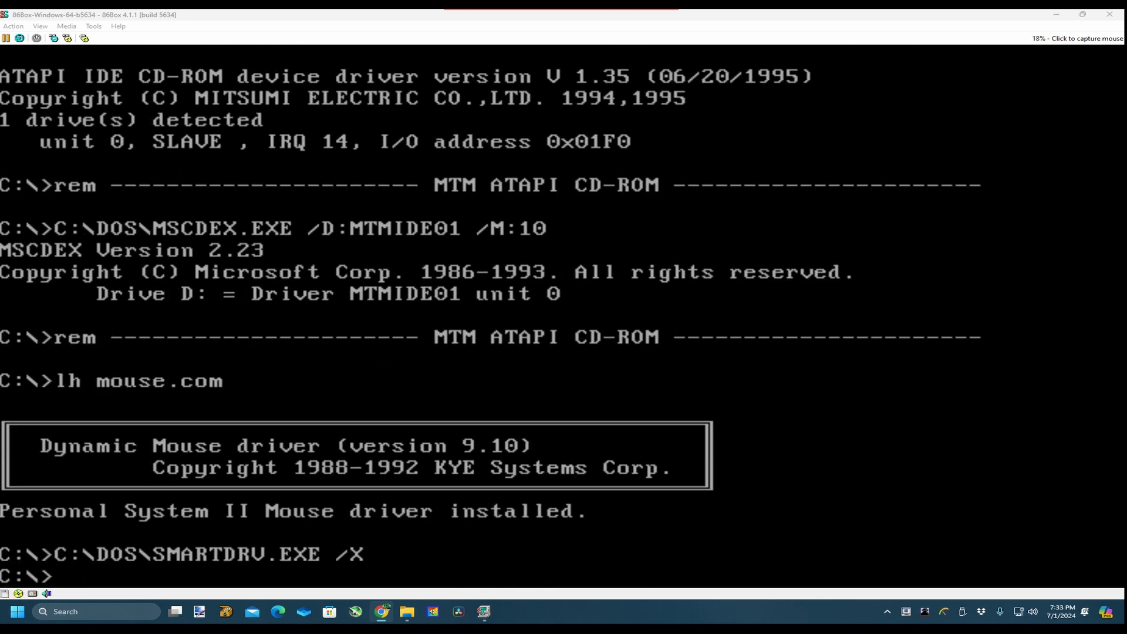
{"action": "key", "text": "alt+Tab"}
Step: List the contents of drive C with dir
{"action": "left_click", "coordinate": [454, 475]}
{"action": "type", "text": "dir"}
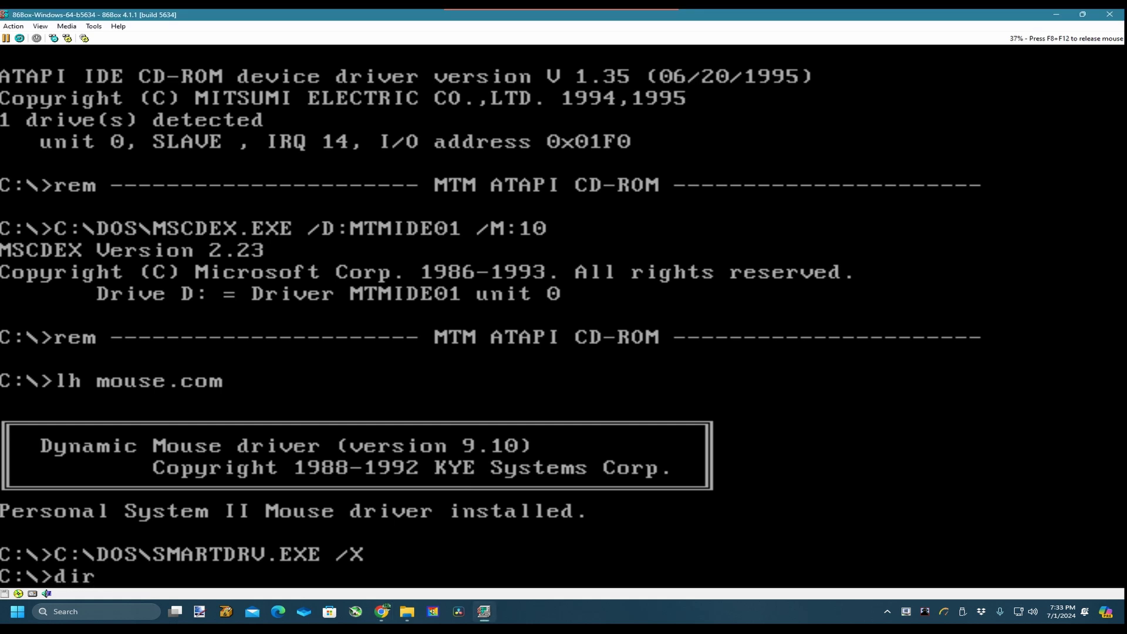
{"action": "key", "text": "Return"}
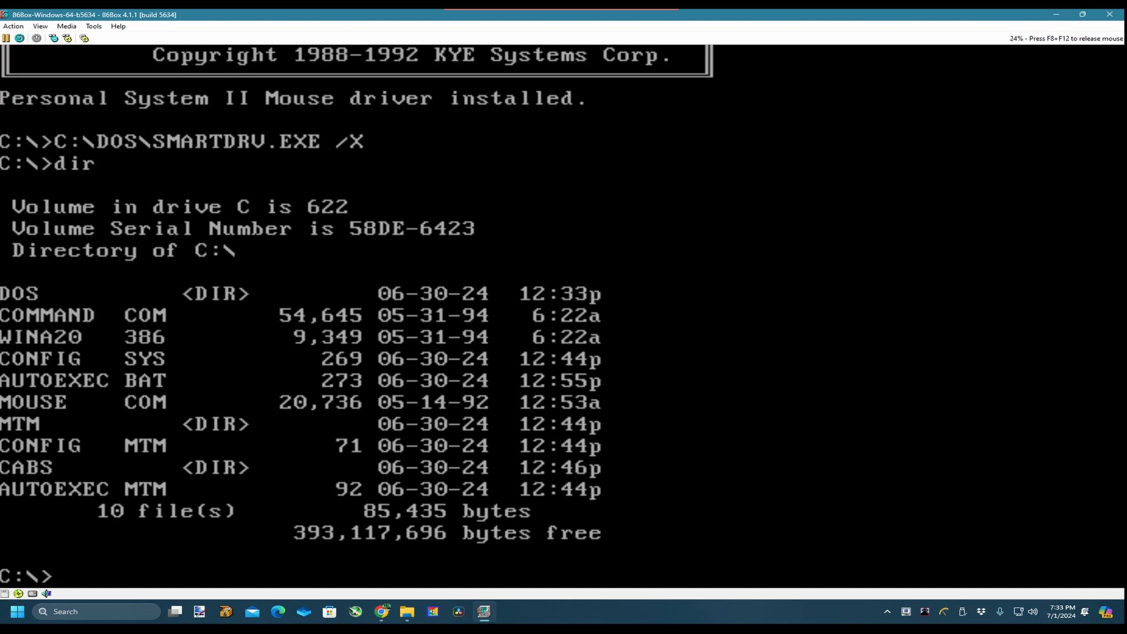
Step: Enter the command cd cabs at the C:\> prompt, fixing the typos
{"action": "type", "text": "cd cabs"}
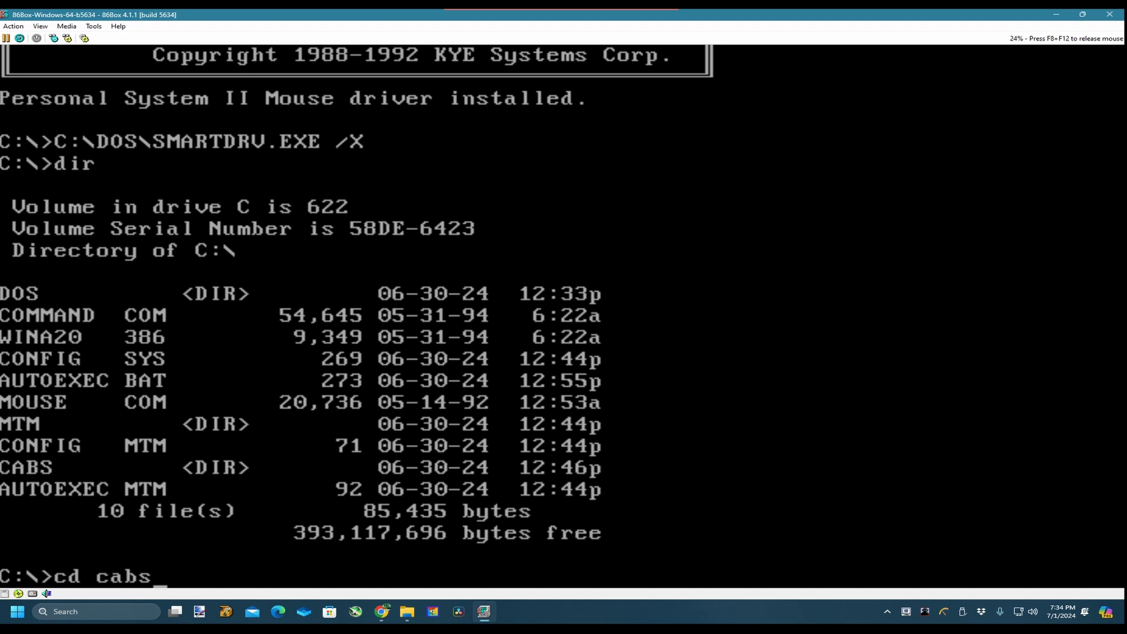
Step: Change into C:\CABS and list its files with dir and dir/w
{"action": "key", "text": "Return"}
{"action": "type", "text": "dir"}
{"action": "key", "text": "Return"}
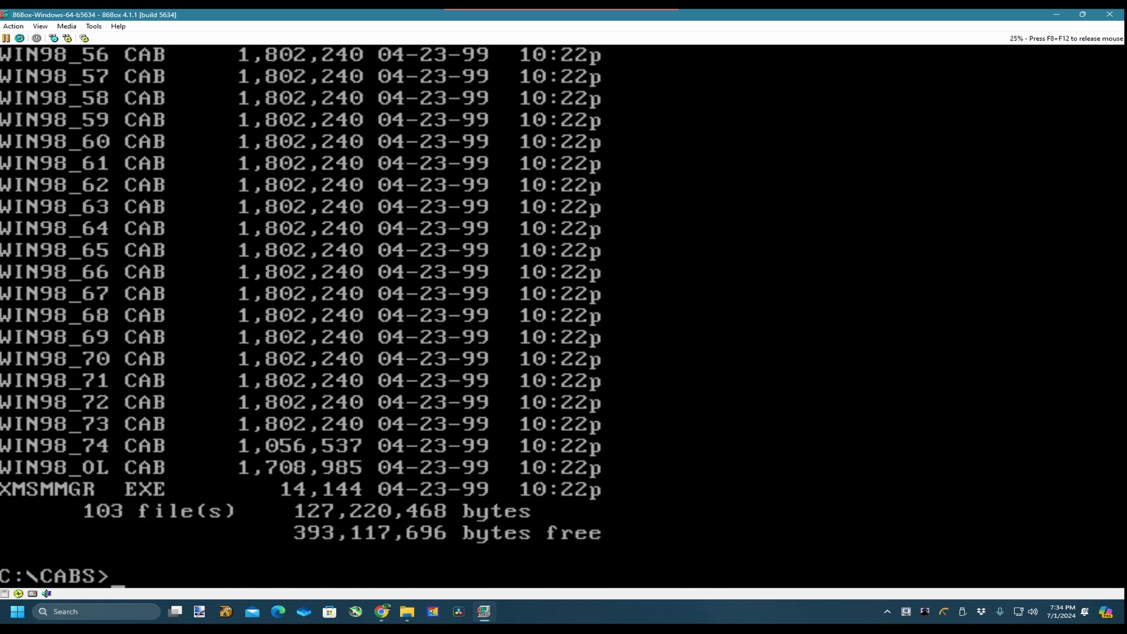
{"action": "type", "text": "dir/w"}
{"action": "key", "text": "Return"}
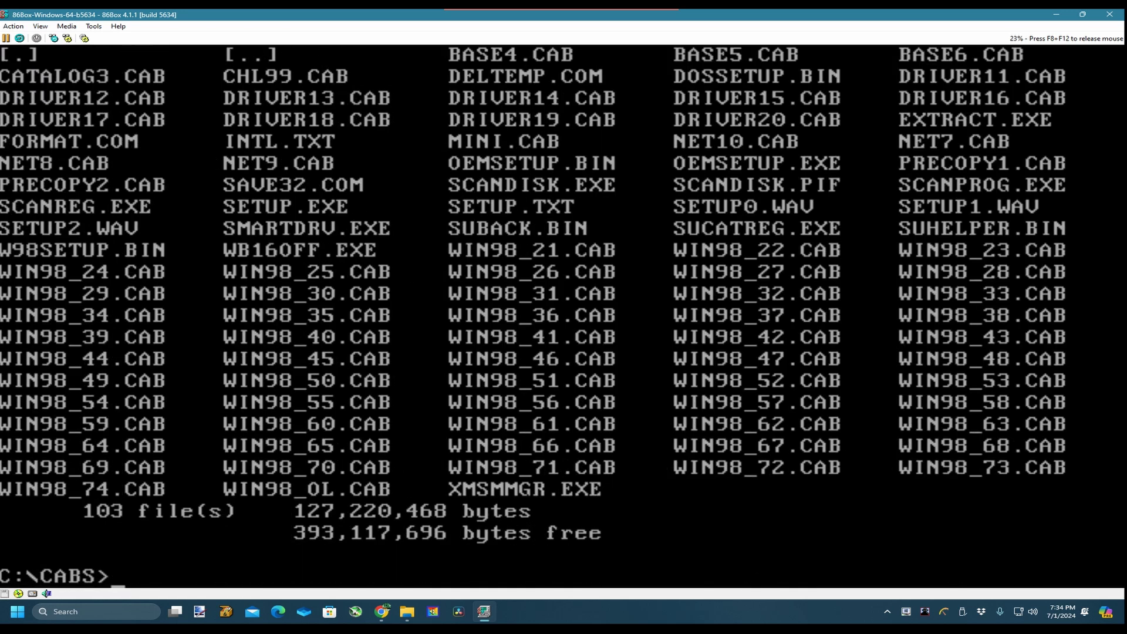
Step: Show Setup's options with setup /?, then enter the command setup /ie
{"action": "type", "text": "setup"}
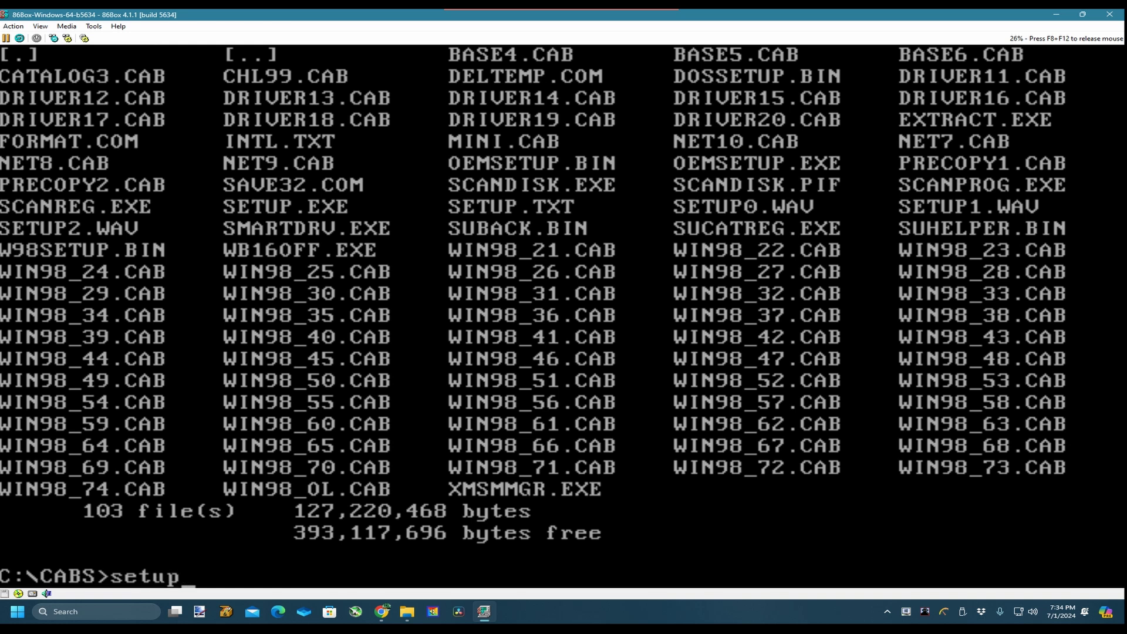
{"action": "type", "text": " /?"}
{"action": "key", "text": "Return"}
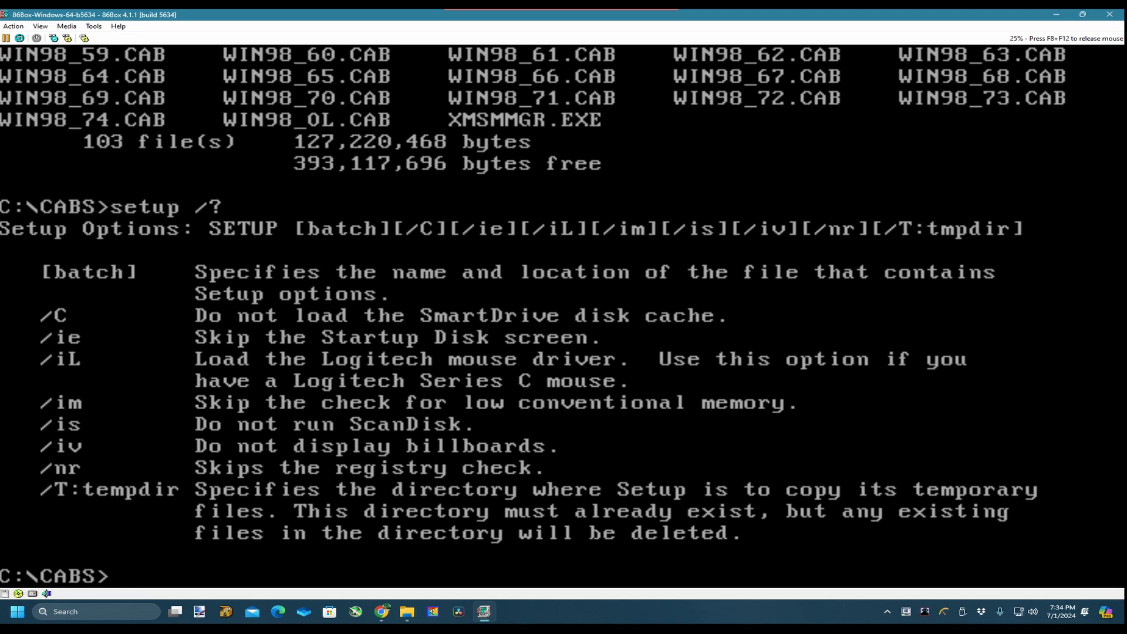
{"action": "type", "text": "setup /"}
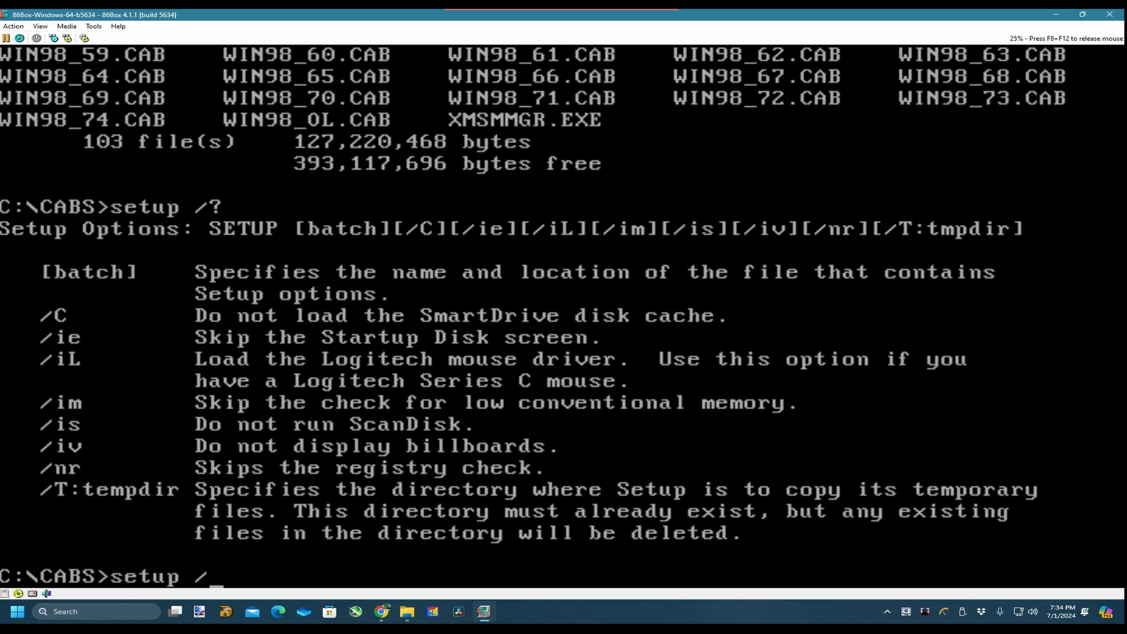
{"action": "key", "text": "BackSpace"}
{"action": "type", "text": "/ie"}
Step: Run setup /ie and continue past the Welcome dialog to the Select Directory page
{"action": "key", "text": "Return"}
{"action": "key", "text": "Return"}
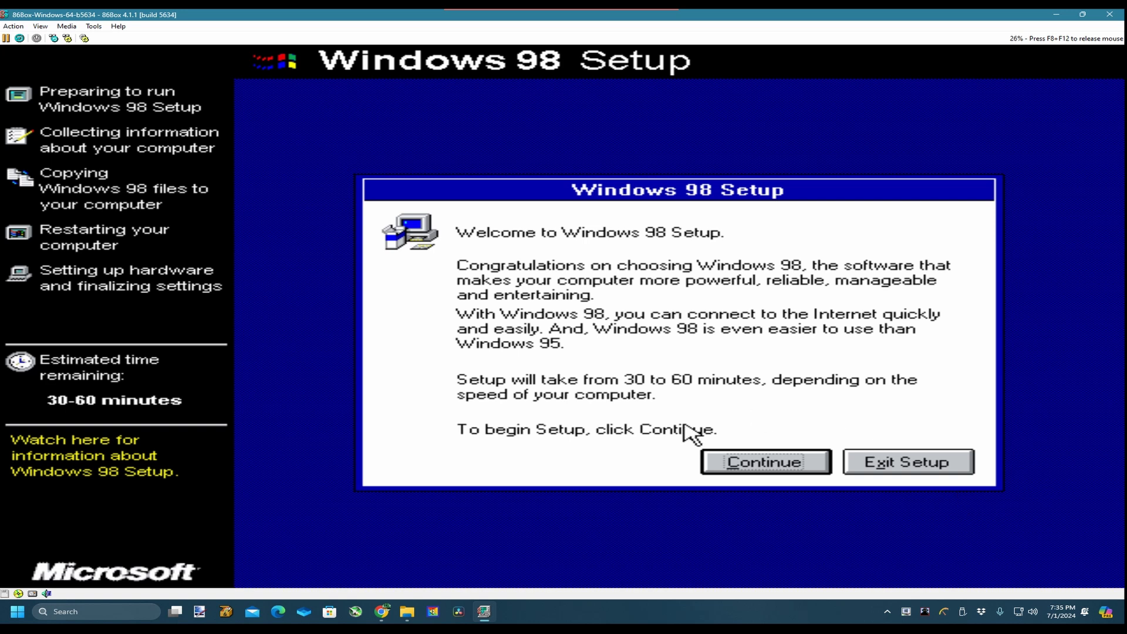
{"action": "left_click", "coordinate": [766, 465]}
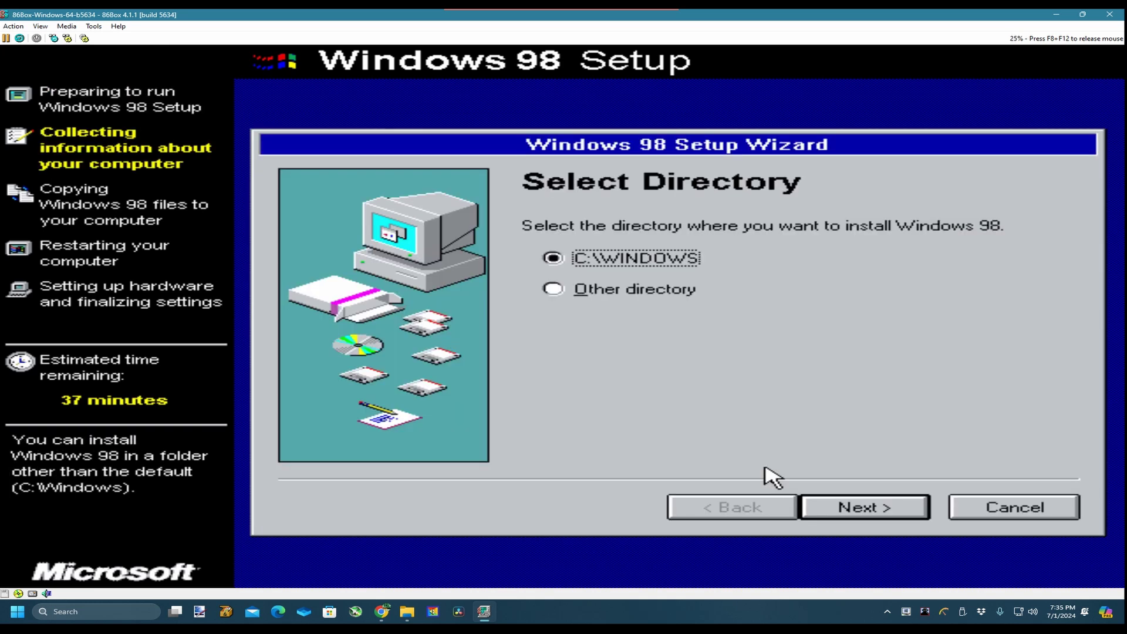
Step: Accept C:\WINDOWS as the install directory and proceed to Setup Options
{"action": "key", "text": "Return"}
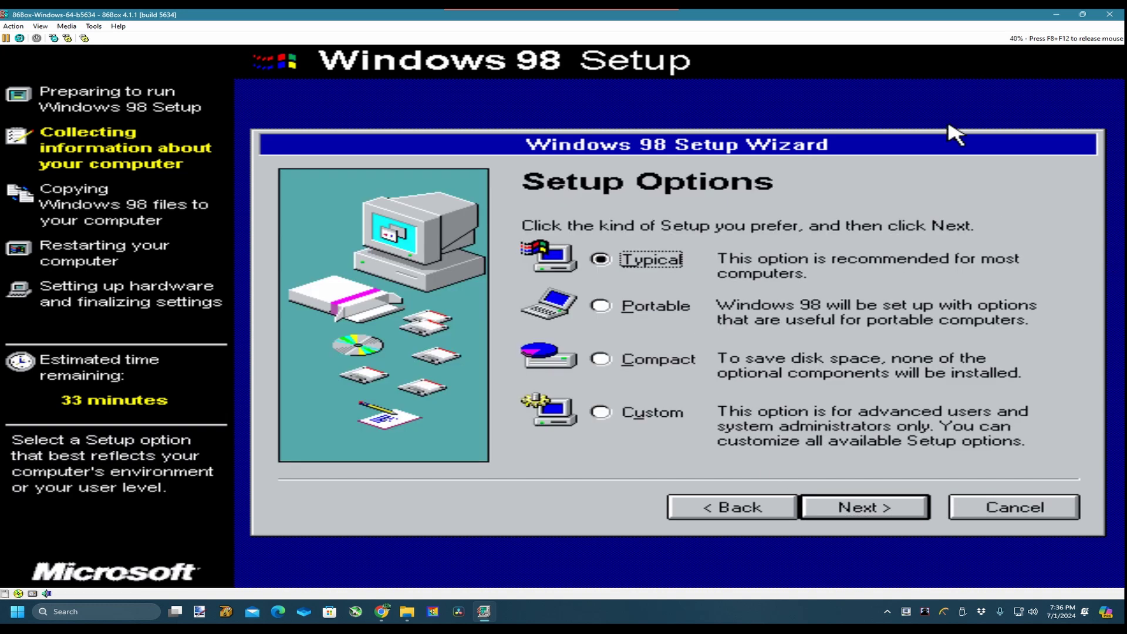
Step: Choose the Custom setup type and exclude Accessibility from the components
{"action": "left_click", "coordinate": [638, 414]}
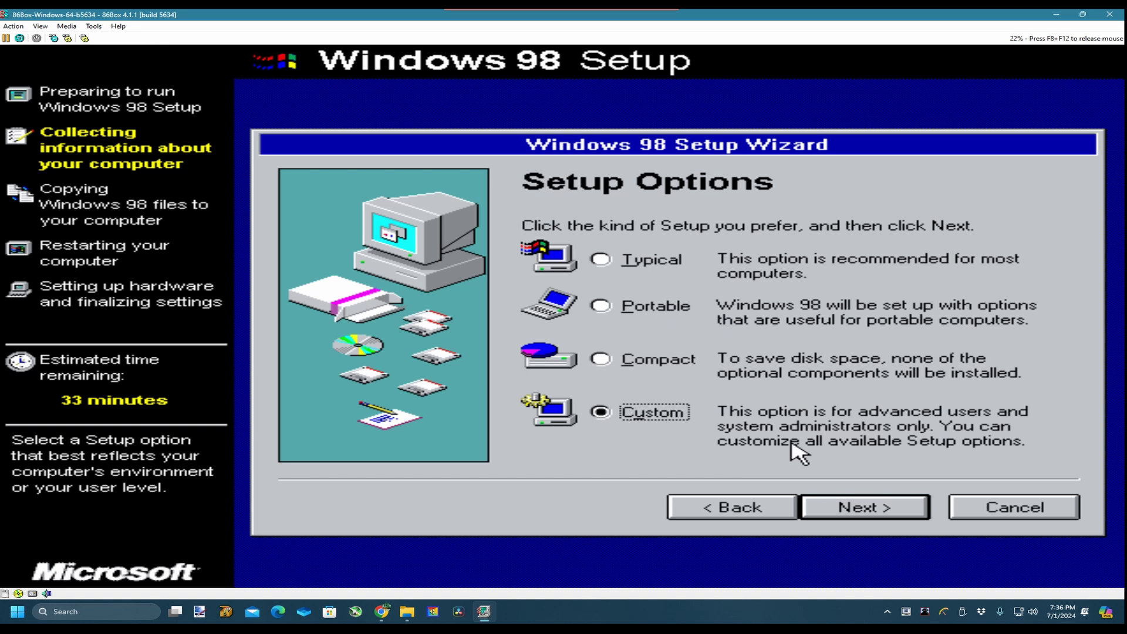
{"action": "left_click", "coordinate": [849, 508]}
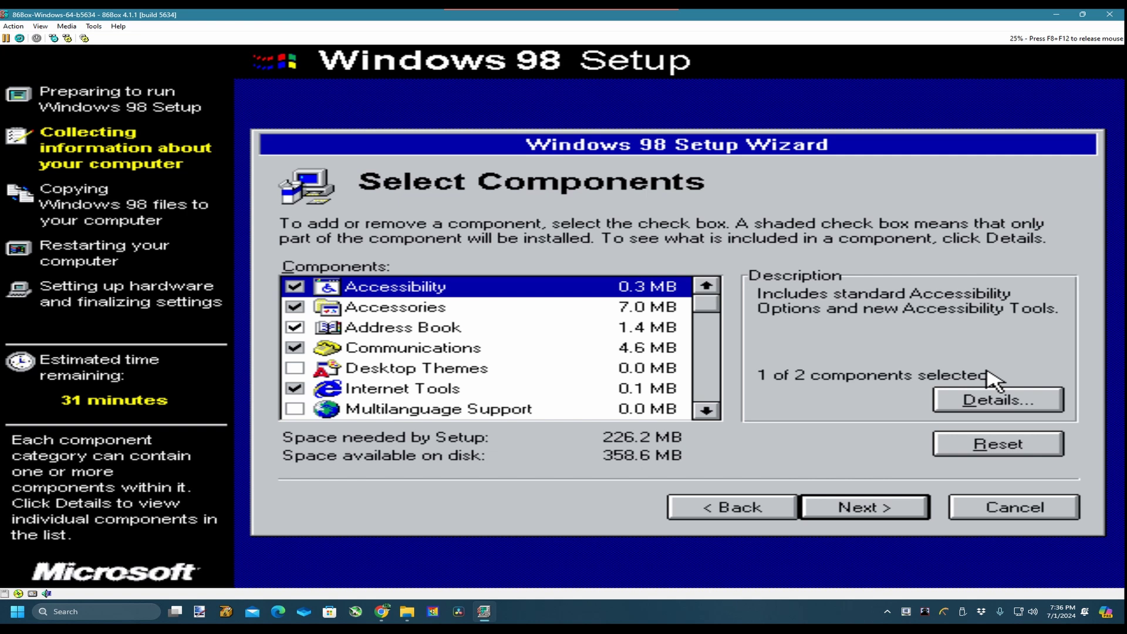
{"action": "key", "text": "space"}
Step: In Accessories details, include Desktop Wallpaper, Games, Mouse Pointers and Quick View
{"action": "key", "text": "Down"}
{"action": "key", "text": "Tab"}
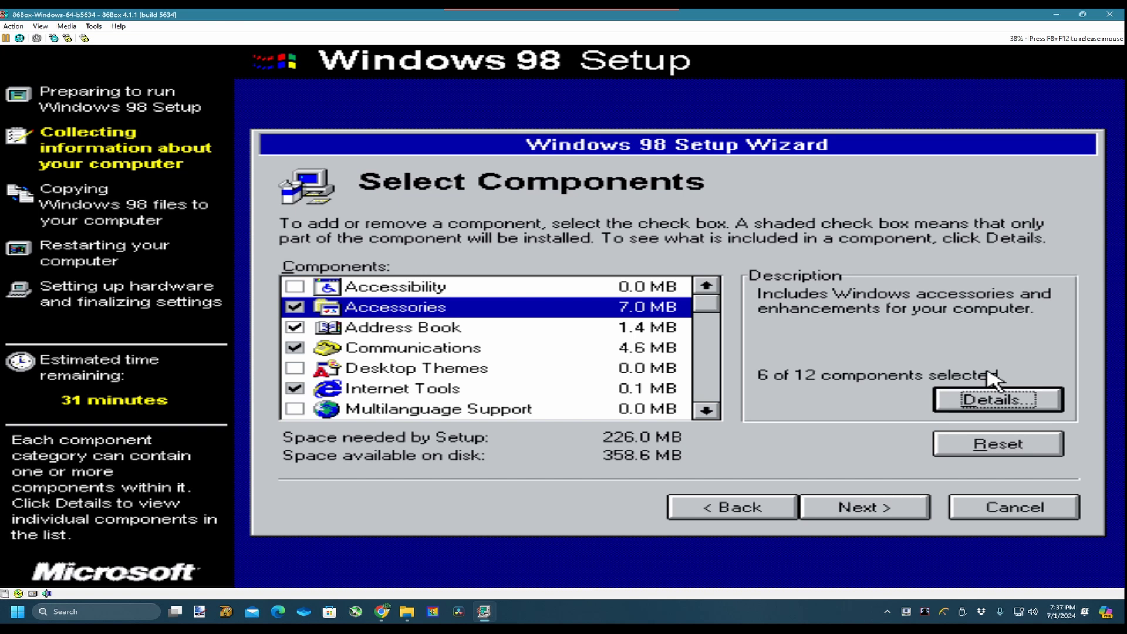
{"action": "key", "text": "Return"}
{"action": "key", "text": "Down"}
{"action": "key", "text": "Down"}
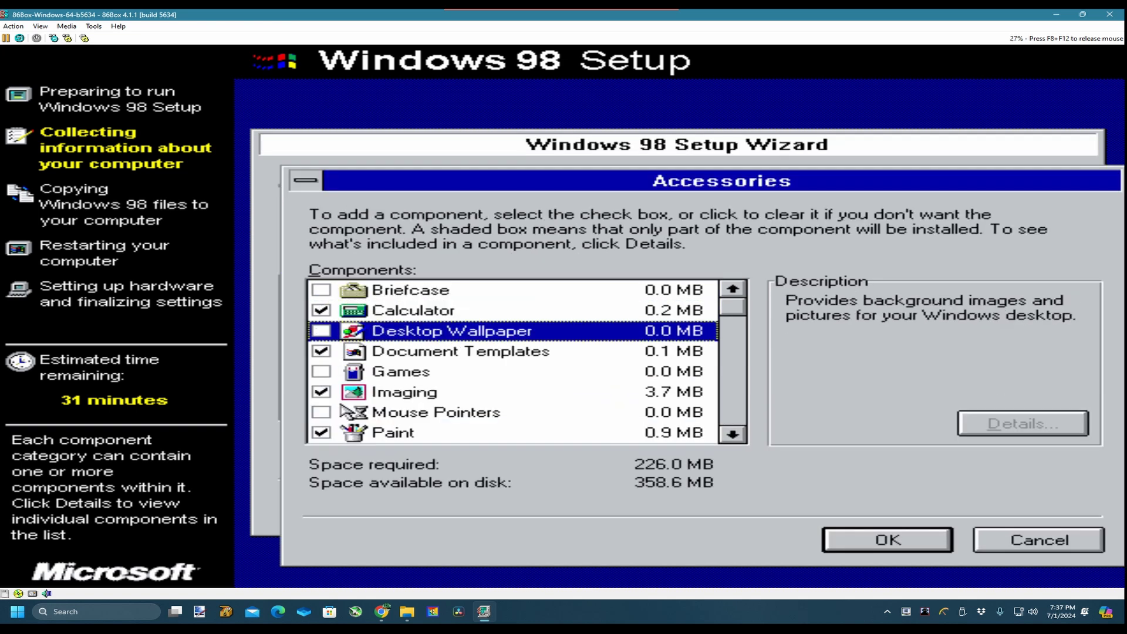
{"action": "key", "text": "Up"}
{"action": "key", "text": "Up"}
{"action": "key", "text": "Down"}
{"action": "key", "text": "Down"}
{"action": "key", "text": "space"}
{"action": "key", "text": "Down"}
{"action": "key", "text": "Down"}
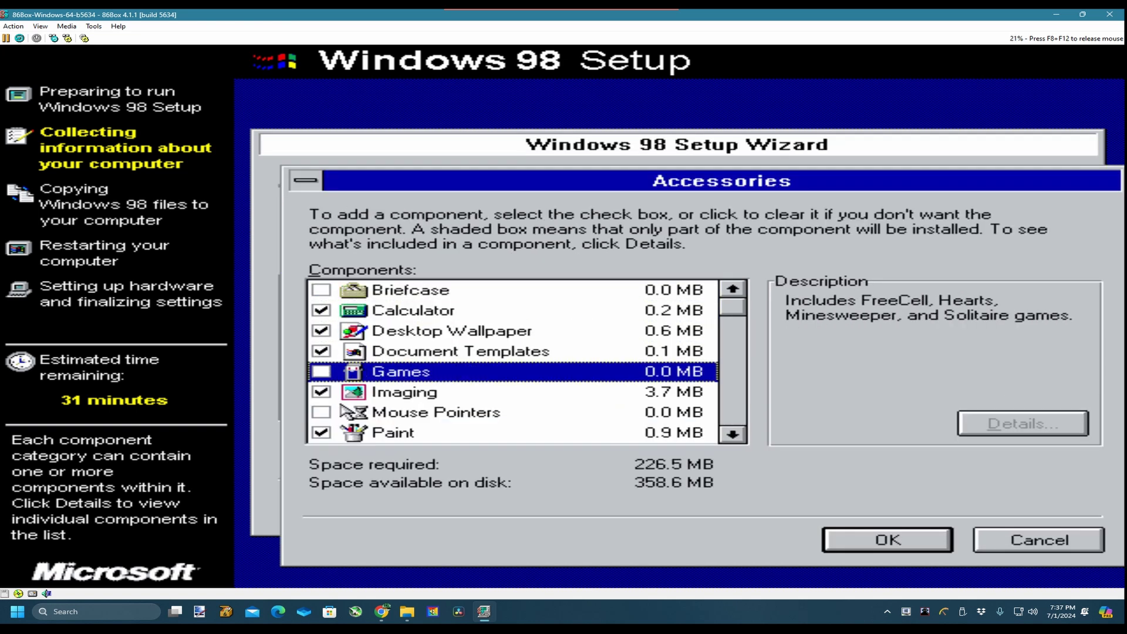
{"action": "key", "text": "Down"}
{"action": "key", "text": "Up"}
{"action": "key", "text": "Down"}
{"action": "key", "text": "Up"}
{"action": "key", "text": "space"}
{"action": "key", "text": "Down"}
{"action": "key", "text": "Down"}
{"action": "key", "text": "Down"}
{"action": "key", "text": "Down"}
{"action": "key", "text": "Down"}
{"action": "key", "text": "Down"}
{"action": "key", "text": "Up"}
{"action": "key", "text": "Up"}
{"action": "key", "text": "Up"}
{"action": "key", "text": "Up"}
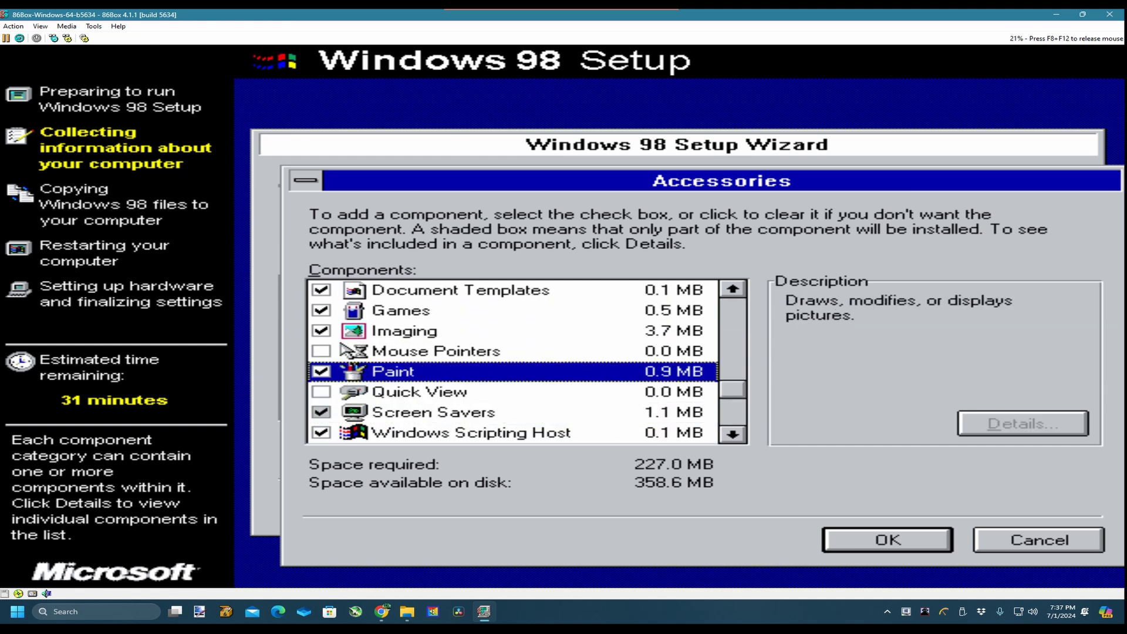
{"action": "key", "text": "space"}
{"action": "key", "text": "Down"}
{"action": "key", "text": "Down"}
{"action": "key", "text": "space"}
{"action": "key", "text": "Down"}
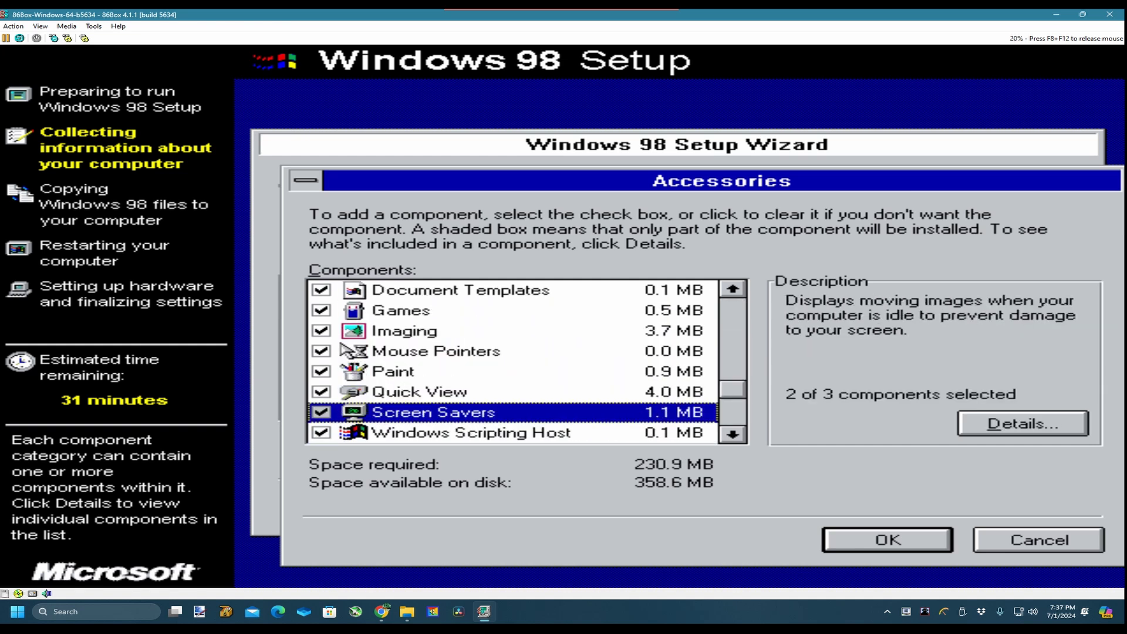
{"action": "key", "text": "Down"}
{"action": "key", "text": "Down"}
{"action": "key", "text": "Return"}
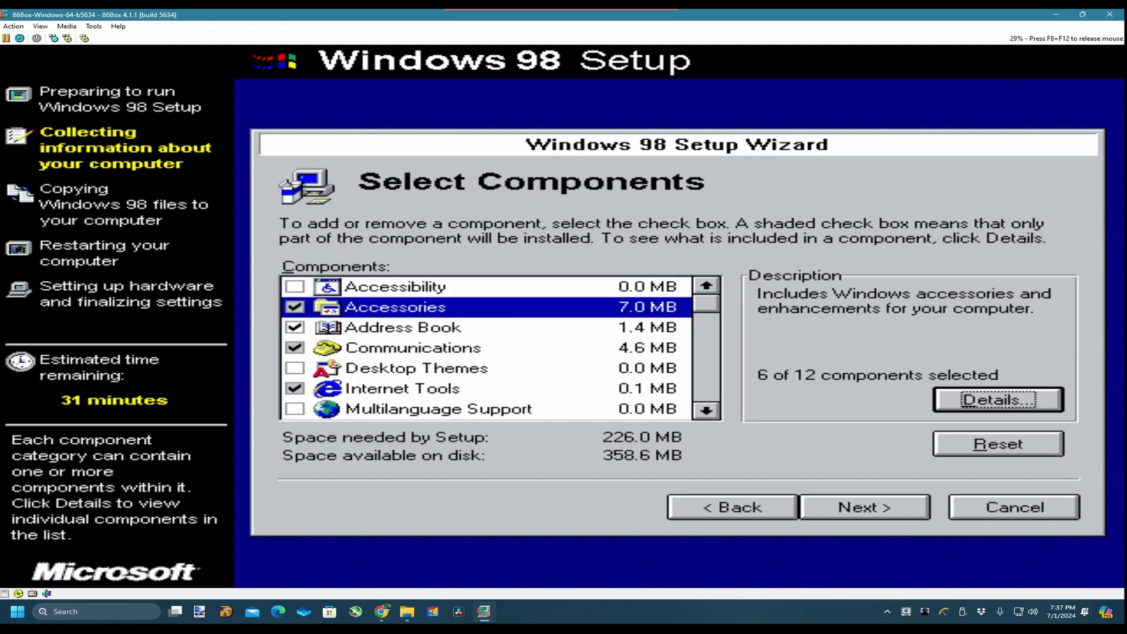
Step: Include all Desktop Themes and exclude Online Services
{"action": "key", "text": "Down"}
{"action": "key", "text": "Down"}
{"action": "key", "text": "Down"}
{"action": "key", "text": "space"}
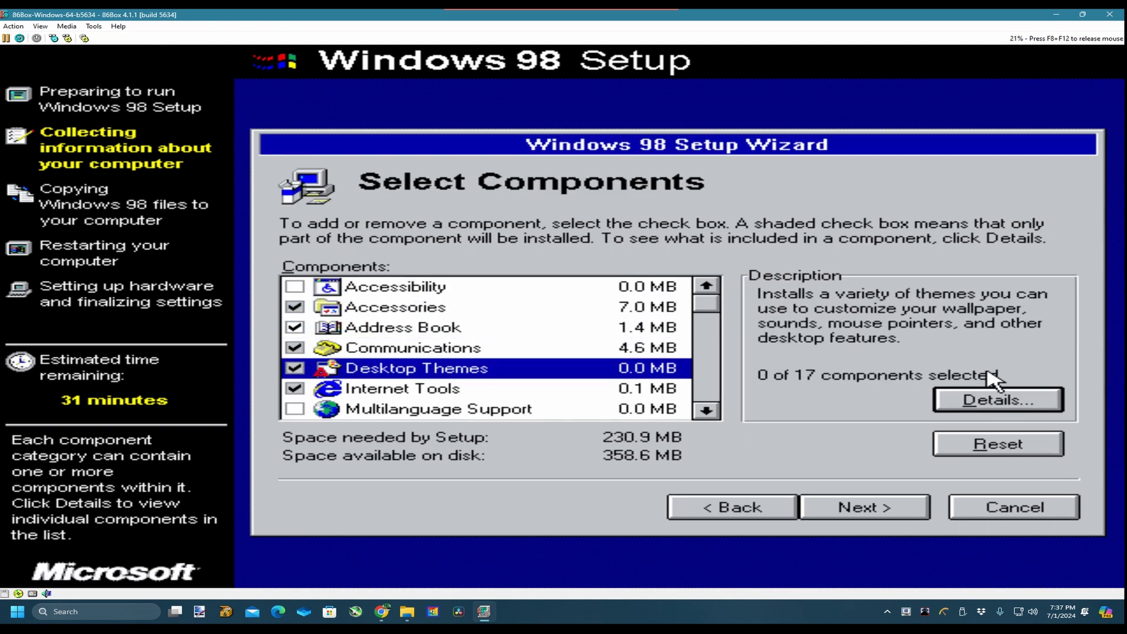
{"action": "key", "text": "Down"}
{"action": "key", "text": "Down"}
{"action": "key", "text": "Down"}
{"action": "key", "text": "Down"}
{"action": "key", "text": "Down"}
{"action": "key", "text": "Down"}
{"action": "key", "text": "Down"}
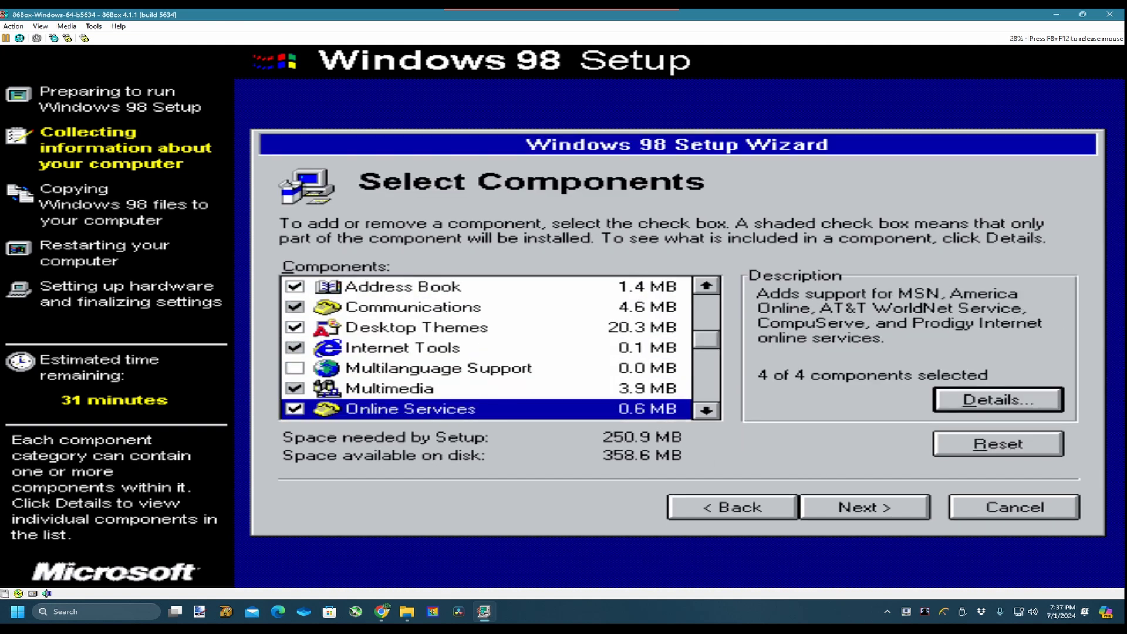
{"action": "key", "text": "Up"}
{"action": "key", "text": "Up"}
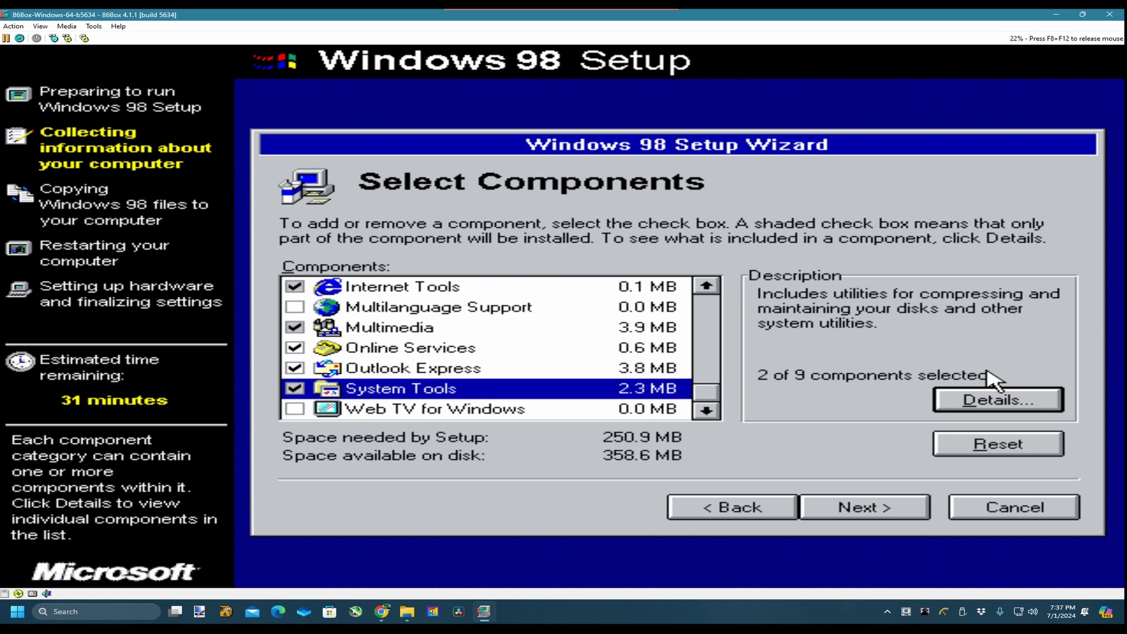
{"action": "key", "text": "Up"}
{"action": "key", "text": "space"}
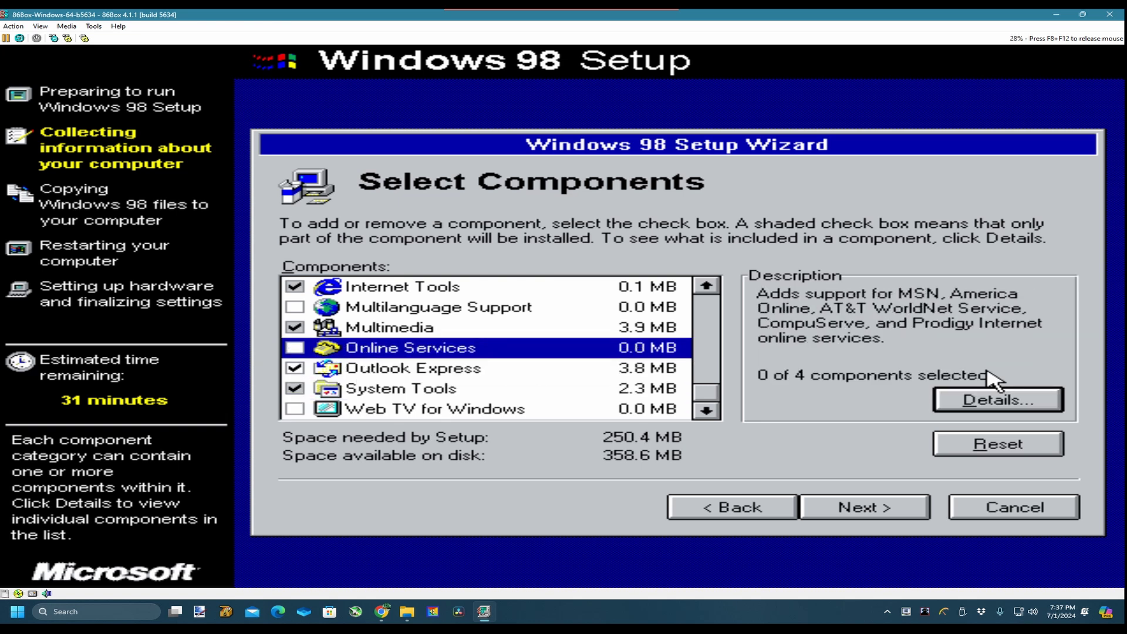
Step: Review the Online Services entries, then continue to the Identification page
{"action": "left_click", "coordinate": [1025, 404]}
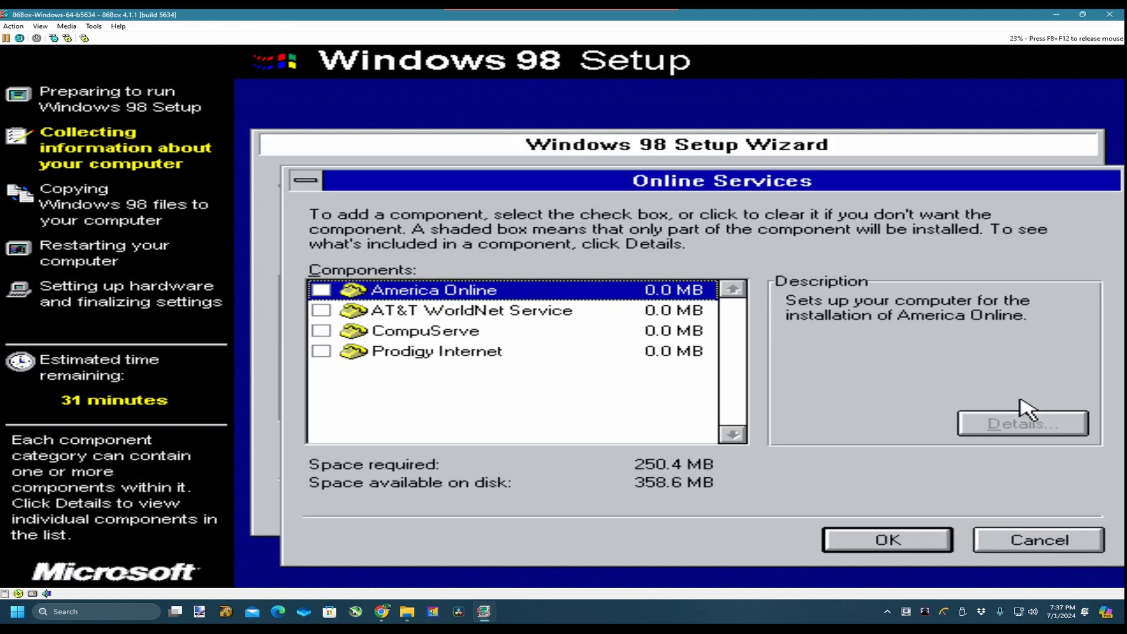
{"action": "key", "text": "Down"}
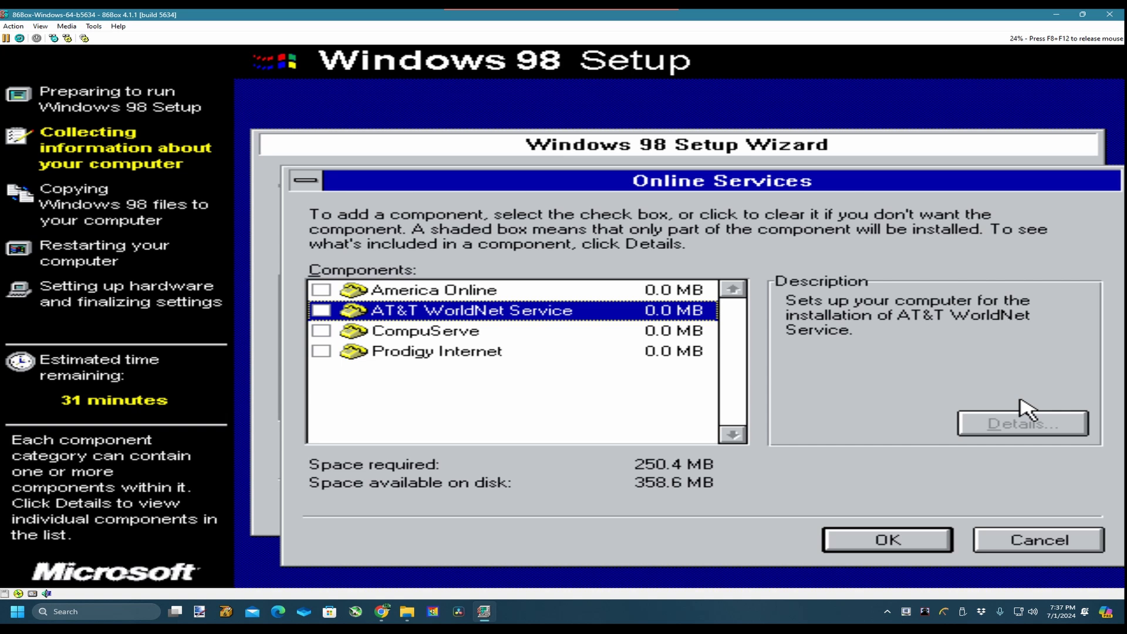
{"action": "key", "text": "Down"}
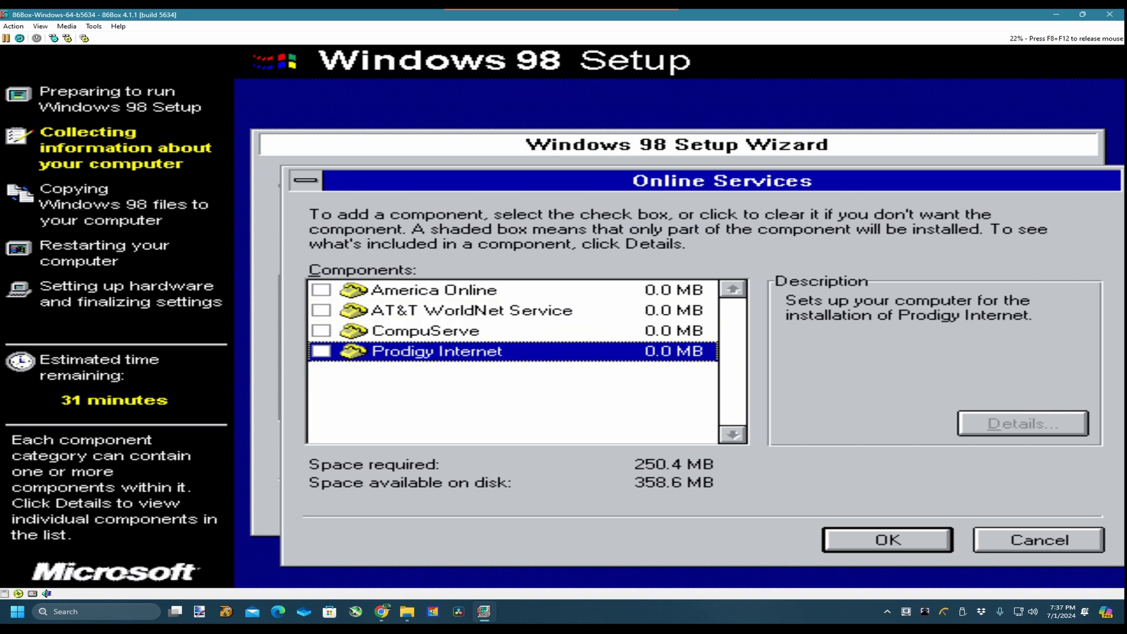
{"action": "key", "text": "Down"}
{"action": "key", "text": "Up"}
{"action": "key", "text": "Up"}
{"action": "key", "text": "Down"}
{"action": "key", "text": "Down"}
{"action": "key", "text": "Down"}
{"action": "key", "text": "Up"}
{"action": "key", "text": "Up"}
{"action": "key", "text": "Down"}
{"action": "key", "text": "Up"}
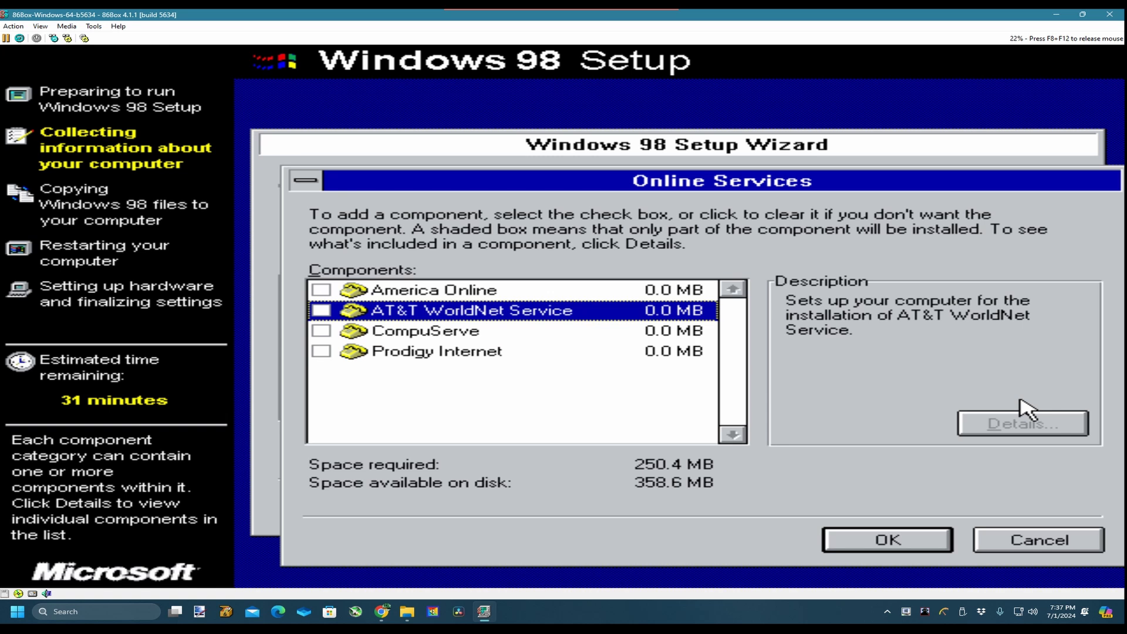
{"action": "key", "text": "Down"}
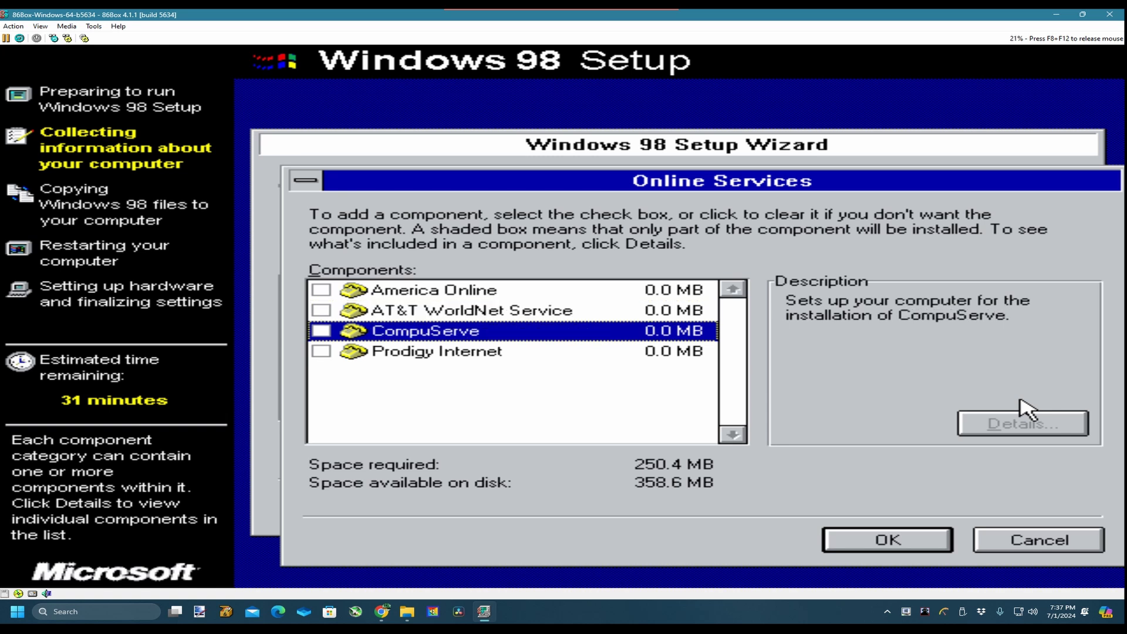
{"action": "key", "text": "Return"}
{"action": "key", "text": "Down"}
{"action": "key", "text": "Down"}
{"action": "key", "text": "Down"}
{"action": "key", "text": "Up"}
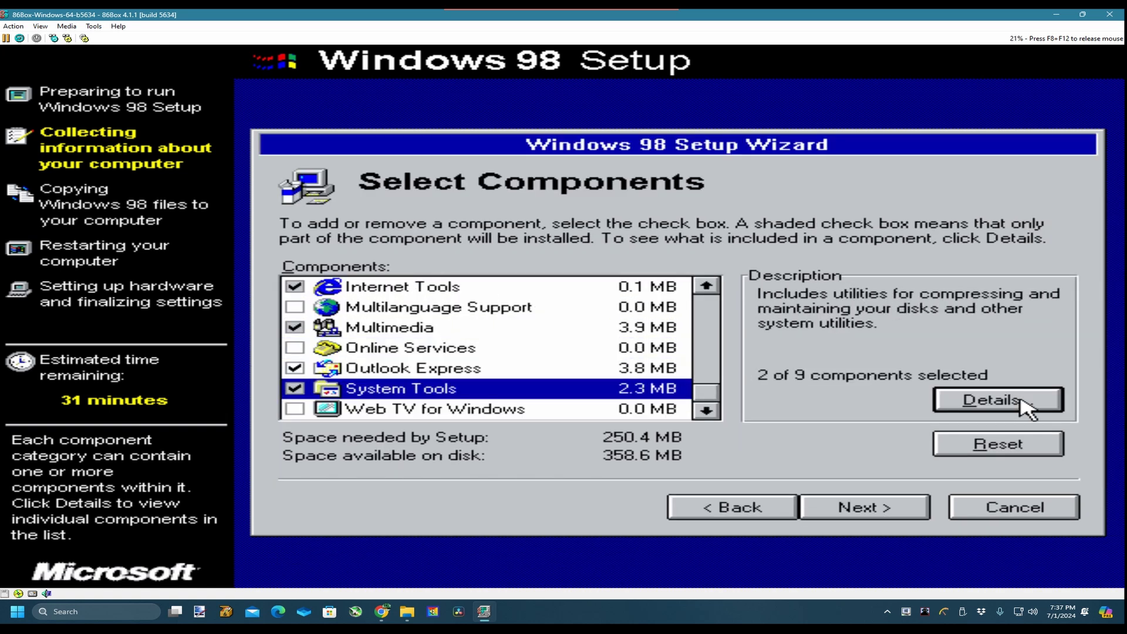
{"action": "key", "text": "Return"}
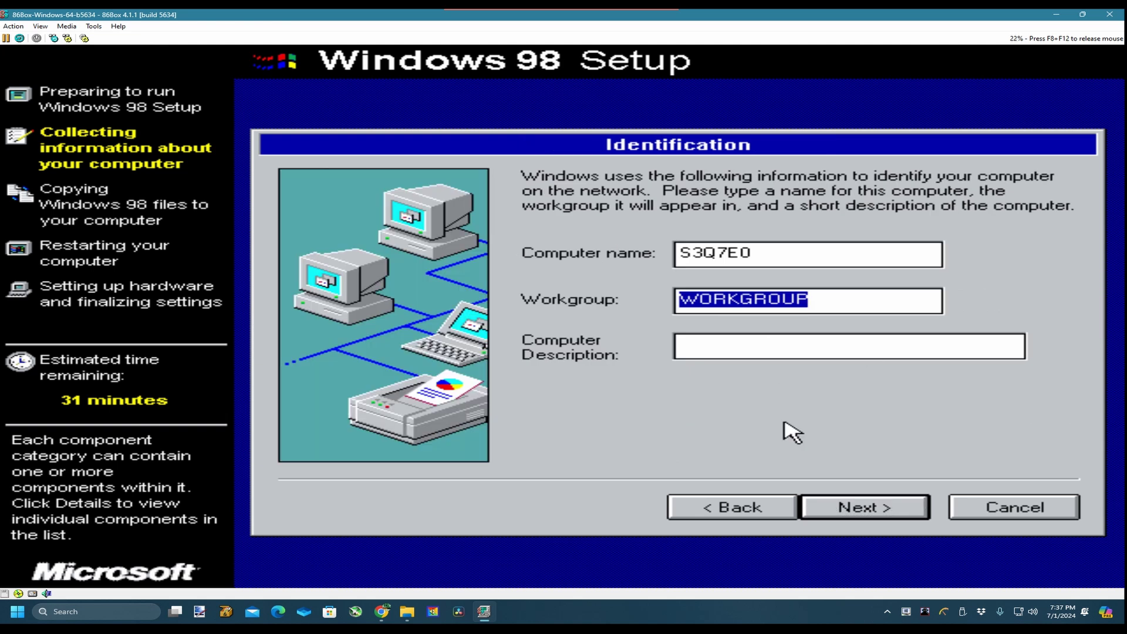
Step: Replace the workgroup WORKGROUP with mshome
{"action": "type", "text": "mshome"}
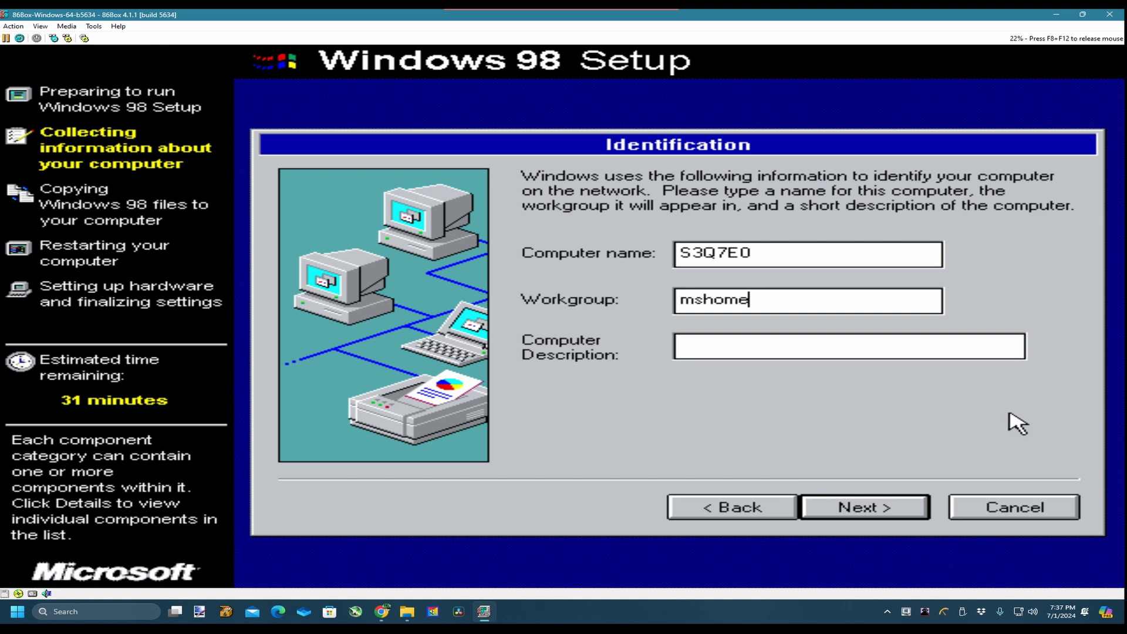
Step: Accept identification, regional settings and United States location to reach Start Copying Files
{"action": "left_click", "coordinate": [861, 515]}
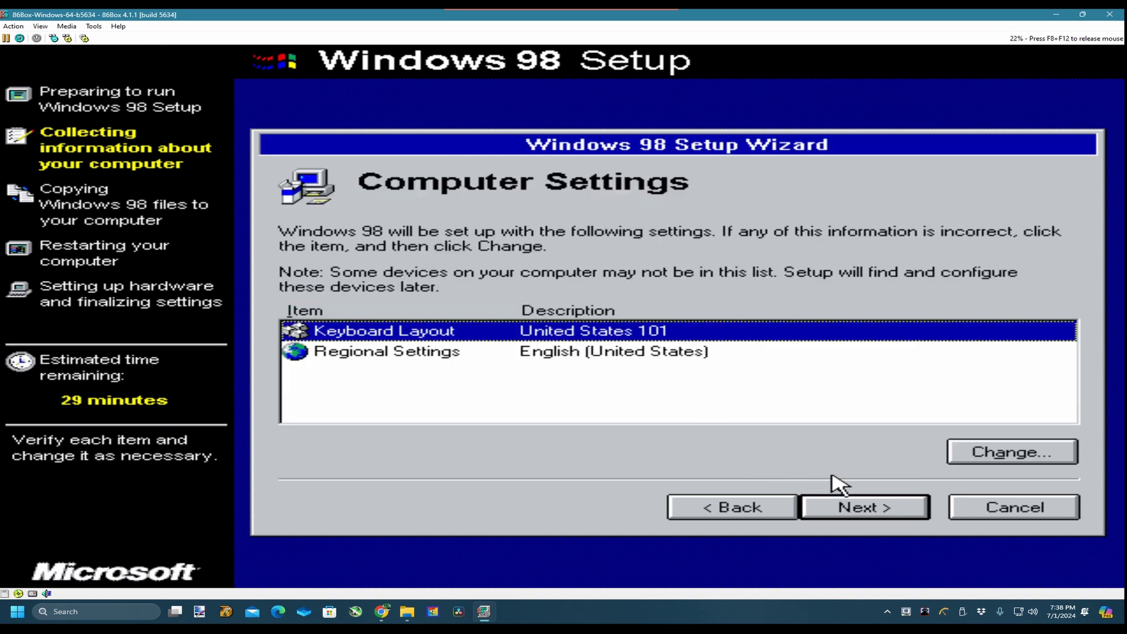
{"action": "left_click", "coordinate": [839, 511]}
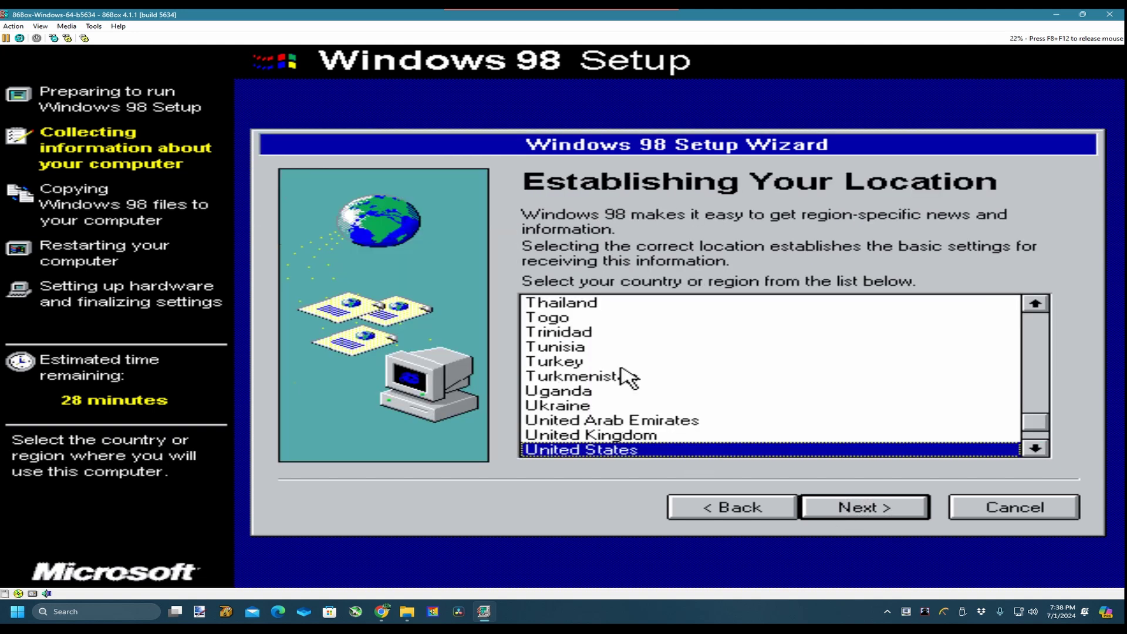
{"action": "left_click", "coordinate": [854, 514]}
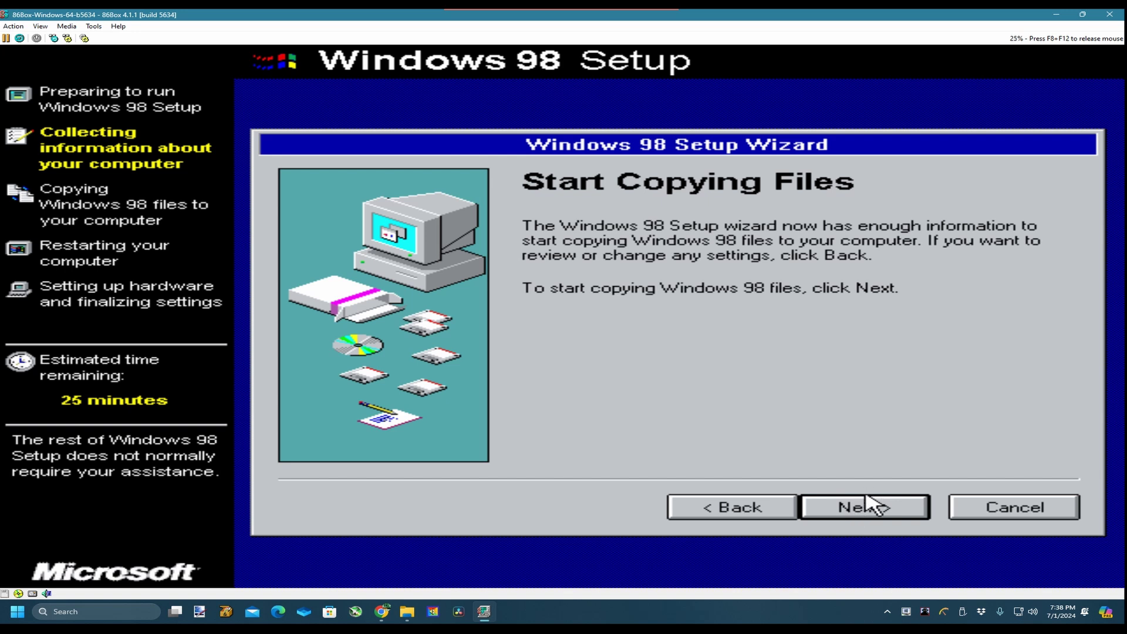
Step: Start the Windows 98 file copy and wait for the Restart Computer countdown
{"action": "left_click", "coordinate": [867, 497]}
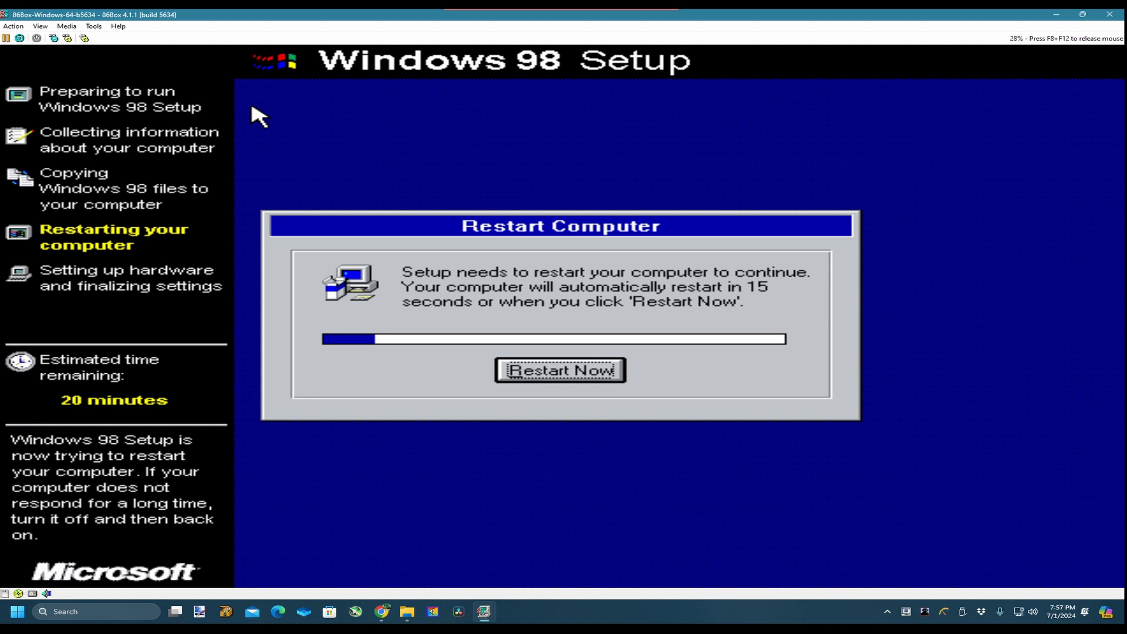
Step: Restart the Windows 98 guest and capture the mouse in the VM as it boots back into Setup
{"action": "key", "text": "Return"}
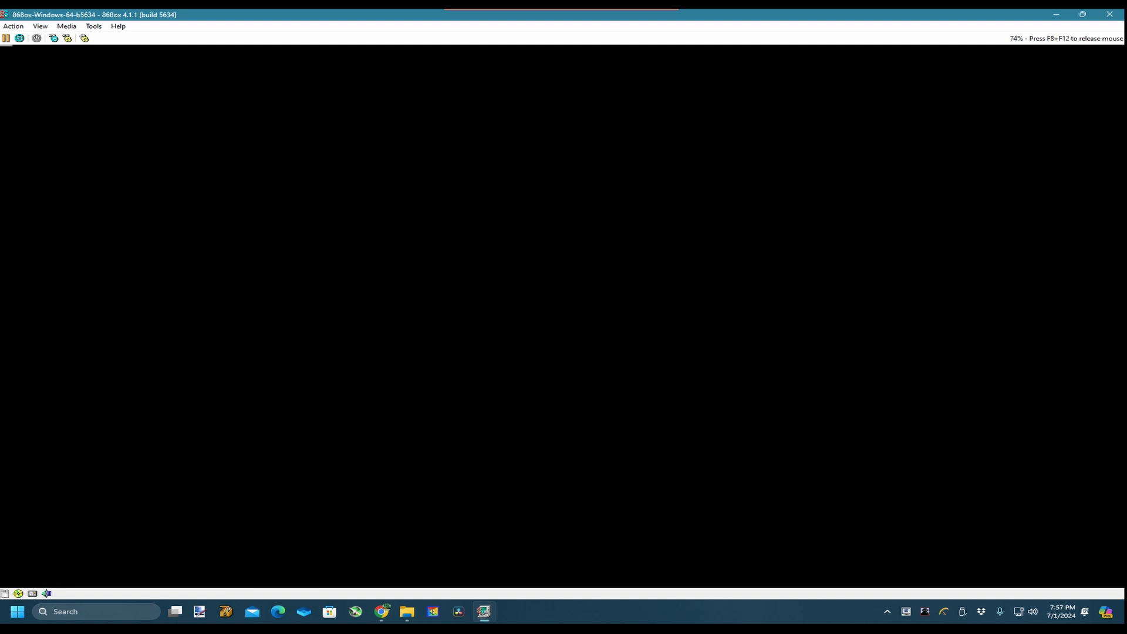
{"action": "key", "text": "F8+F12"}
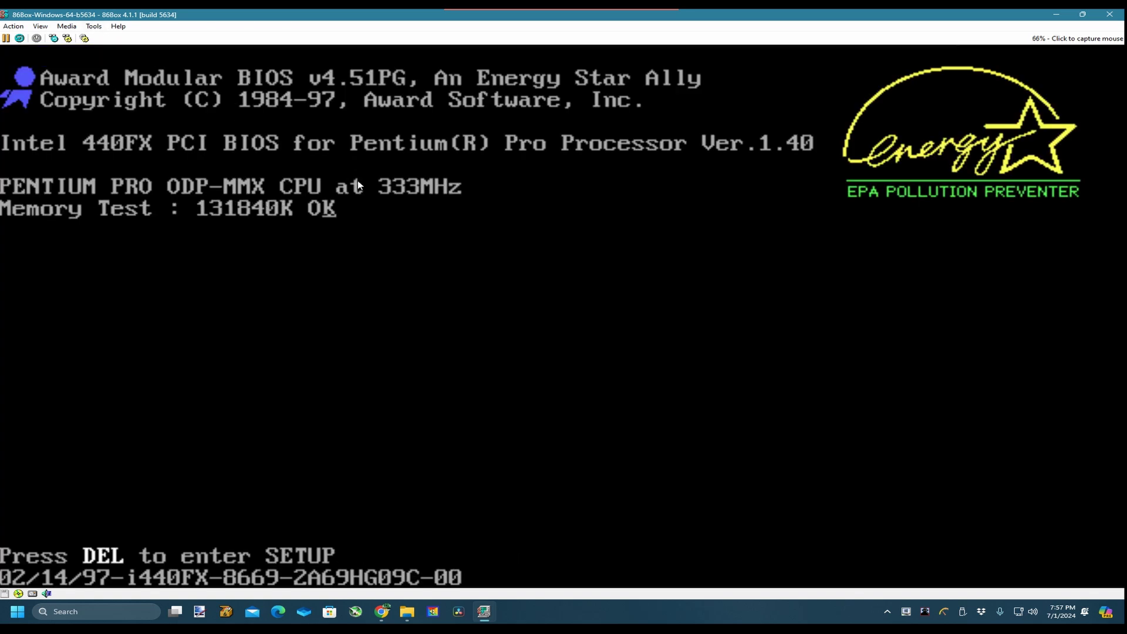
{"action": "left_click", "coordinate": [357, 180]}
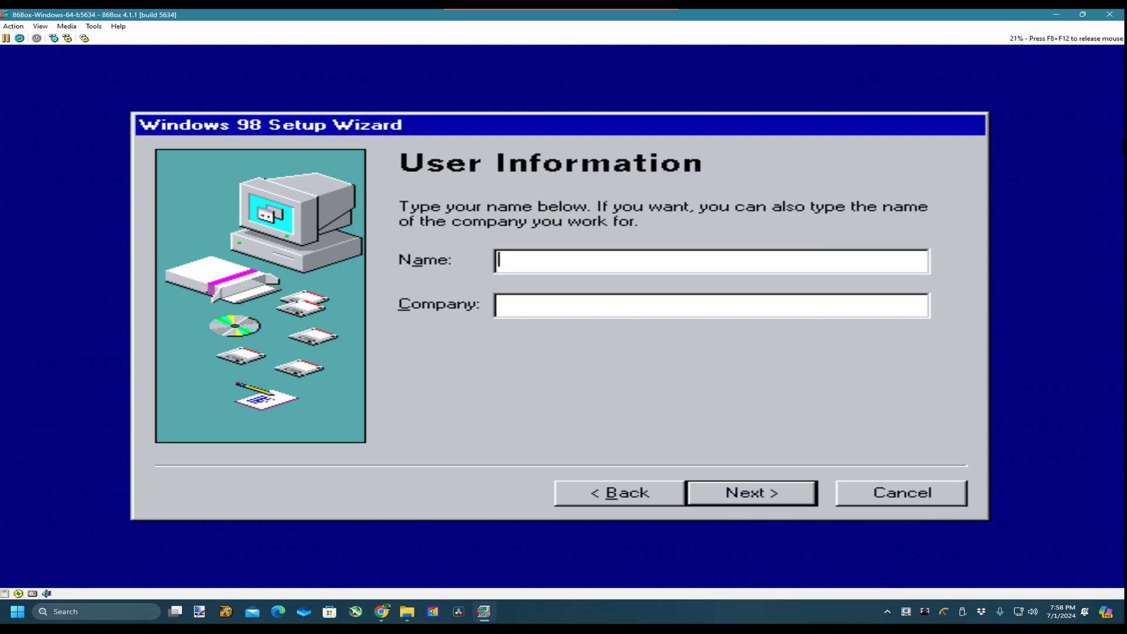
Step: Enter the user's name, leave Company blank, and accept the Windows 98 licence agreement
{"action": "left_click", "coordinate": [498, 305]}
{"action": "left_click", "coordinate": [498, 260]}
{"action": "type", "text": "kcin"}
{"action": "key", "text": "Tab"}
{"action": "key", "text": "Tab"}
{"action": "key", "text": "Tab"}
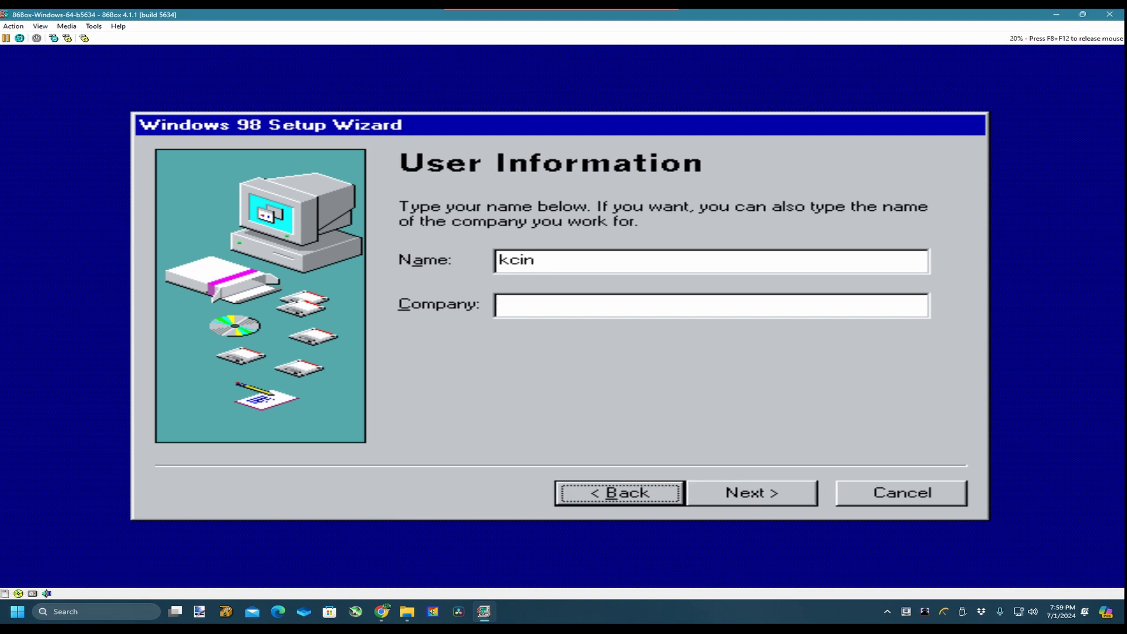
{"action": "key", "text": "Return"}
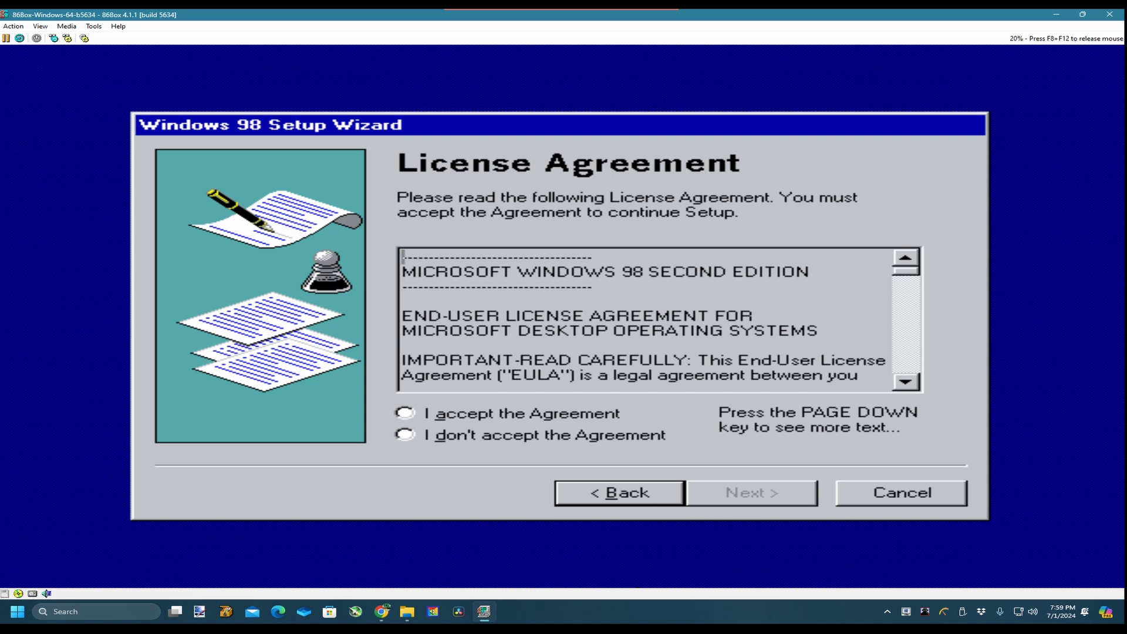
{"action": "key", "text": "alt+a"}
{"action": "key", "text": "Return"}
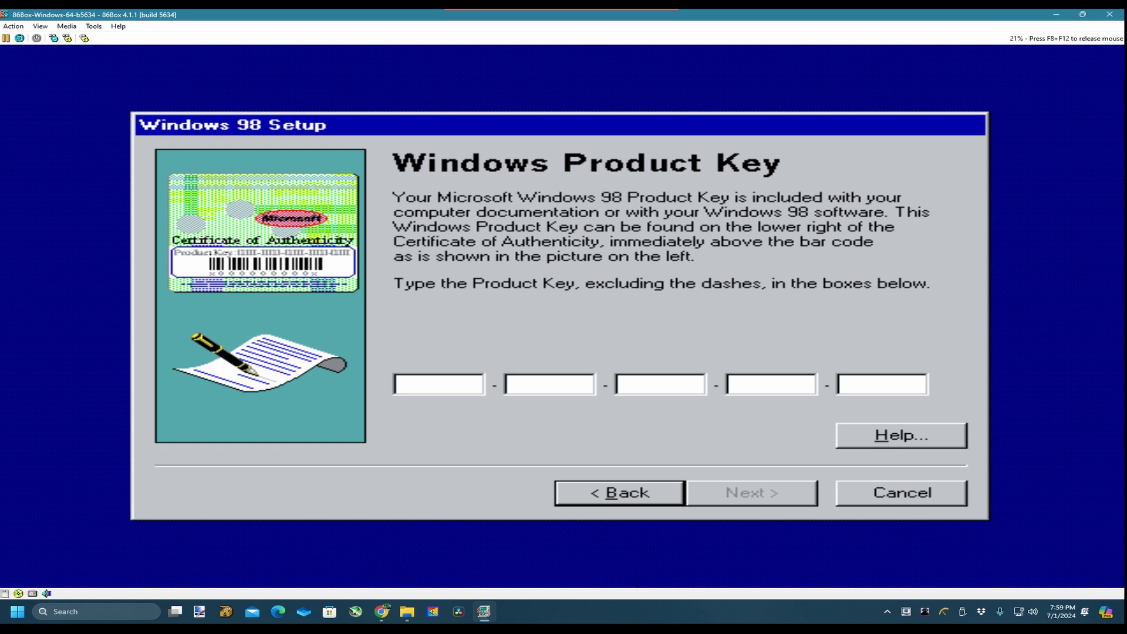
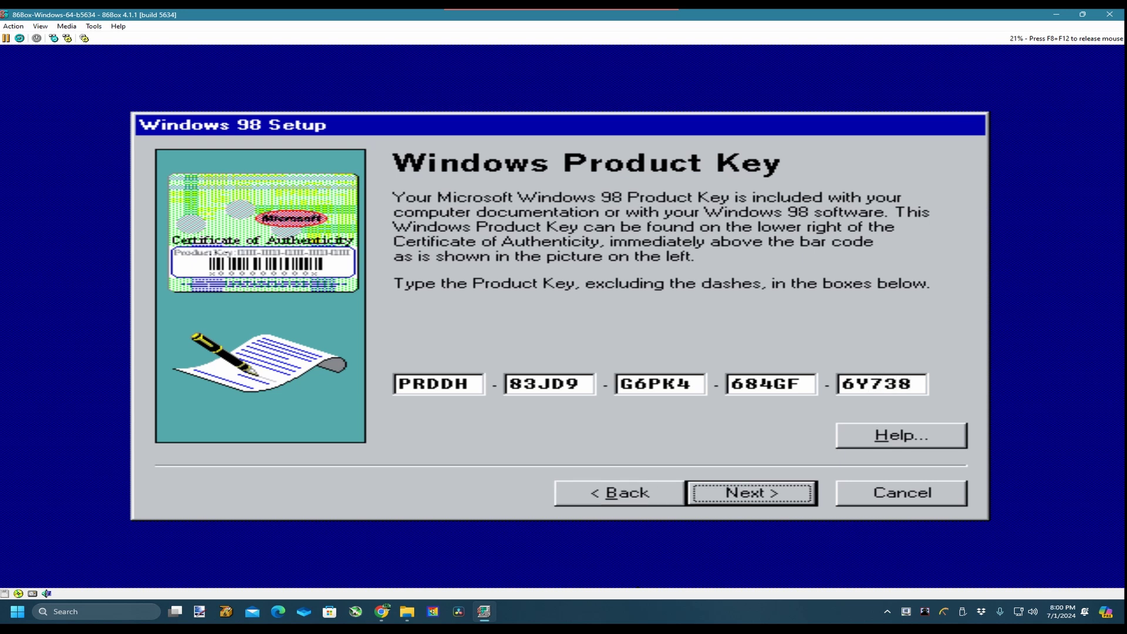
Step: Type the 25-character product key across the five groups, fixing typos, and submit it
{"action": "key", "text": "Return"}
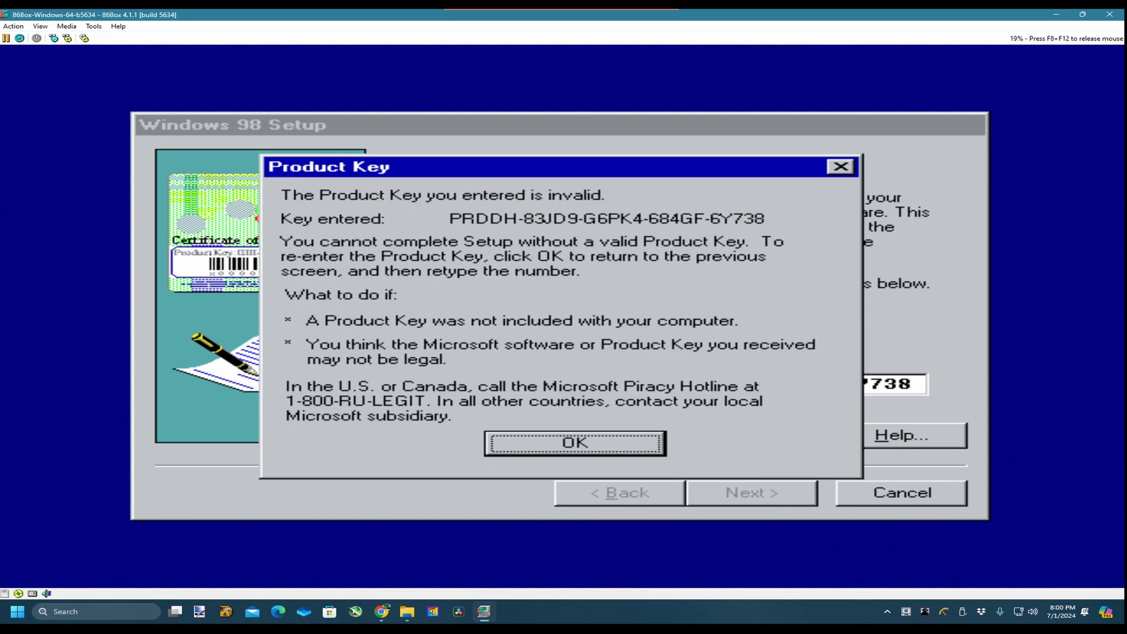
Step: Dismiss the invalid product key error with OK
{"action": "key", "text": "Return"}
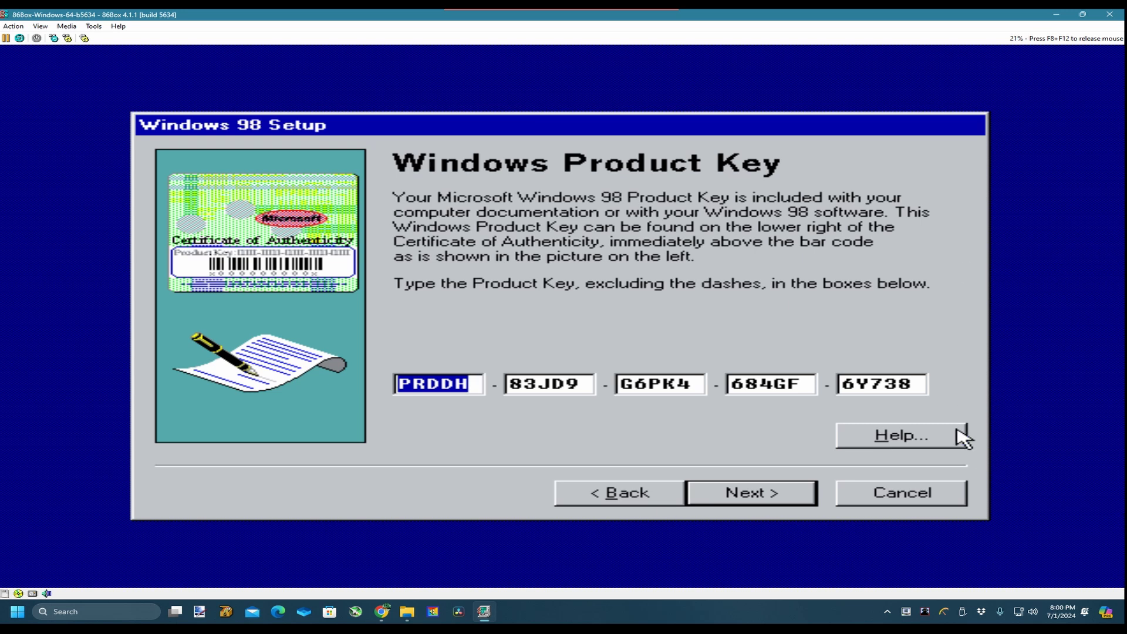
Step: Correct the product key's final character, submit it, and finish the wizard to begin hardware setup
{"action": "left_click", "coordinate": [898, 385]}
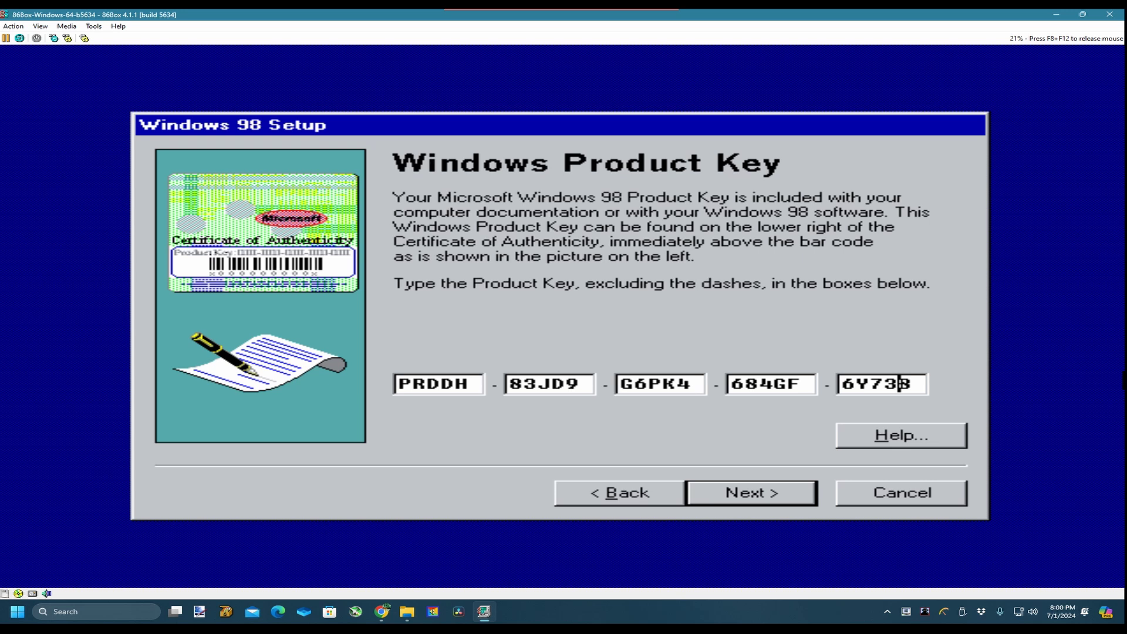
{"action": "key", "text": "Delete"}
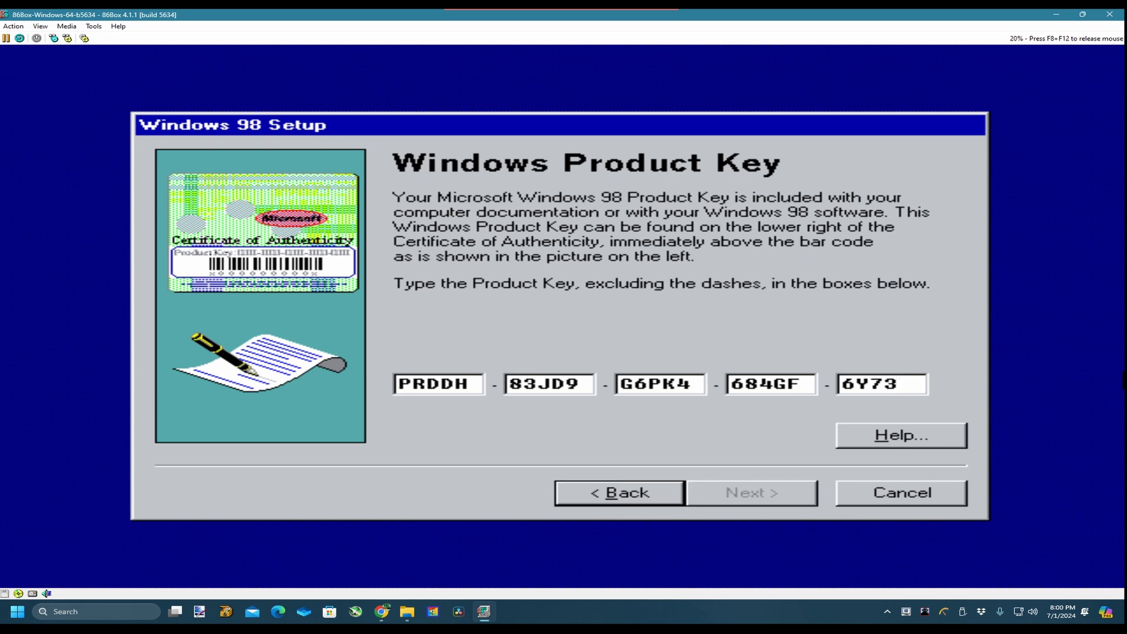
{"action": "type", "text": "B"}
{"action": "key", "text": "Return"}
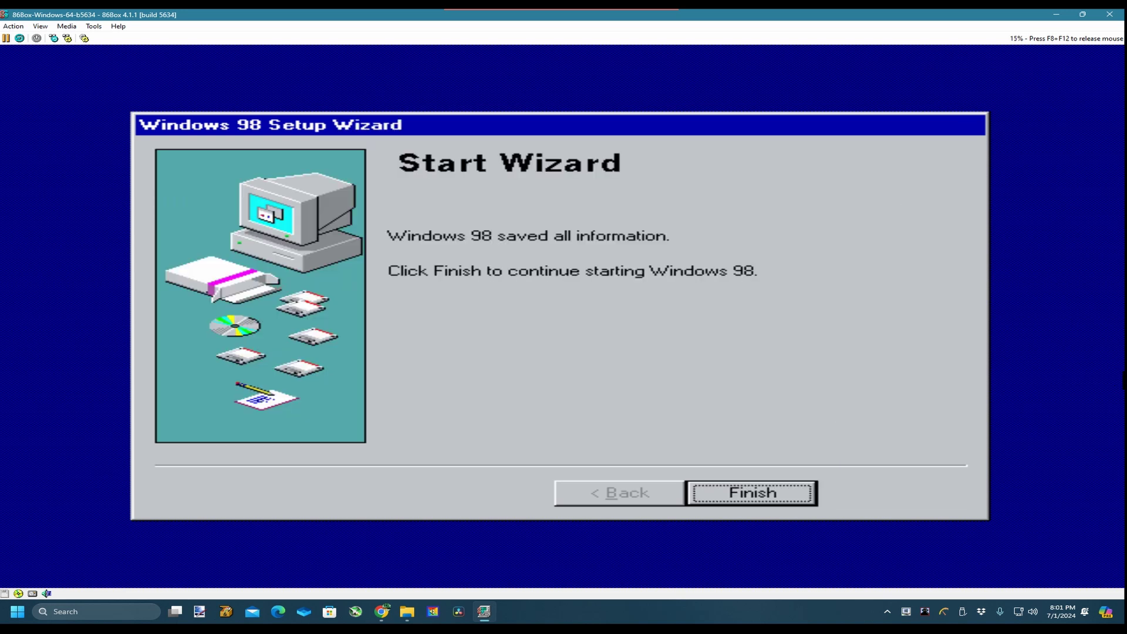
{"action": "key", "text": "Return"}
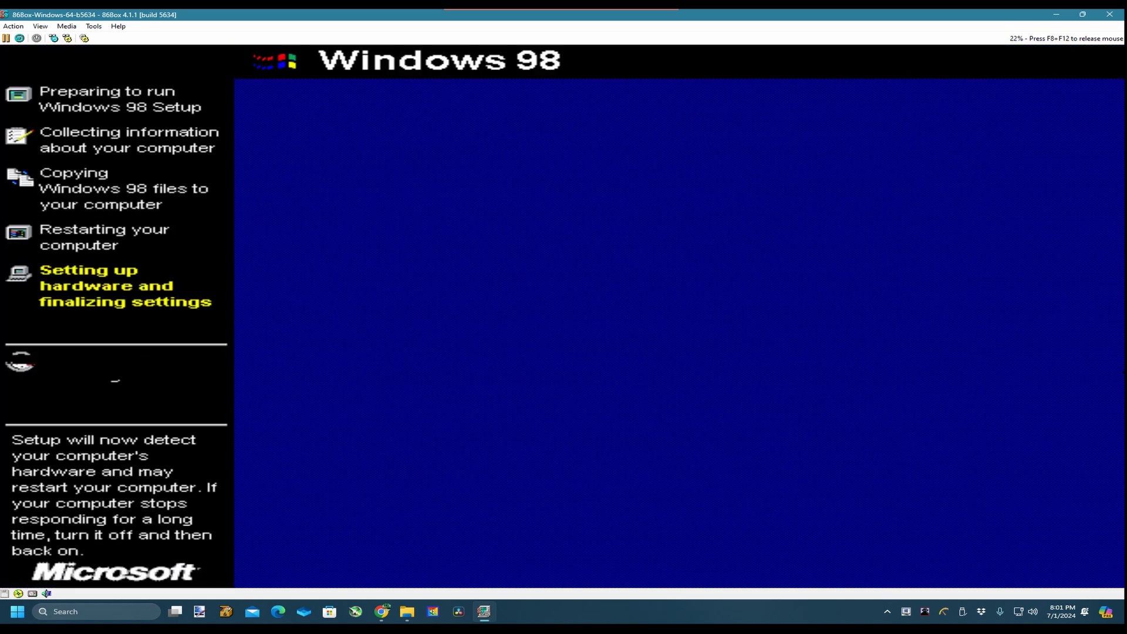
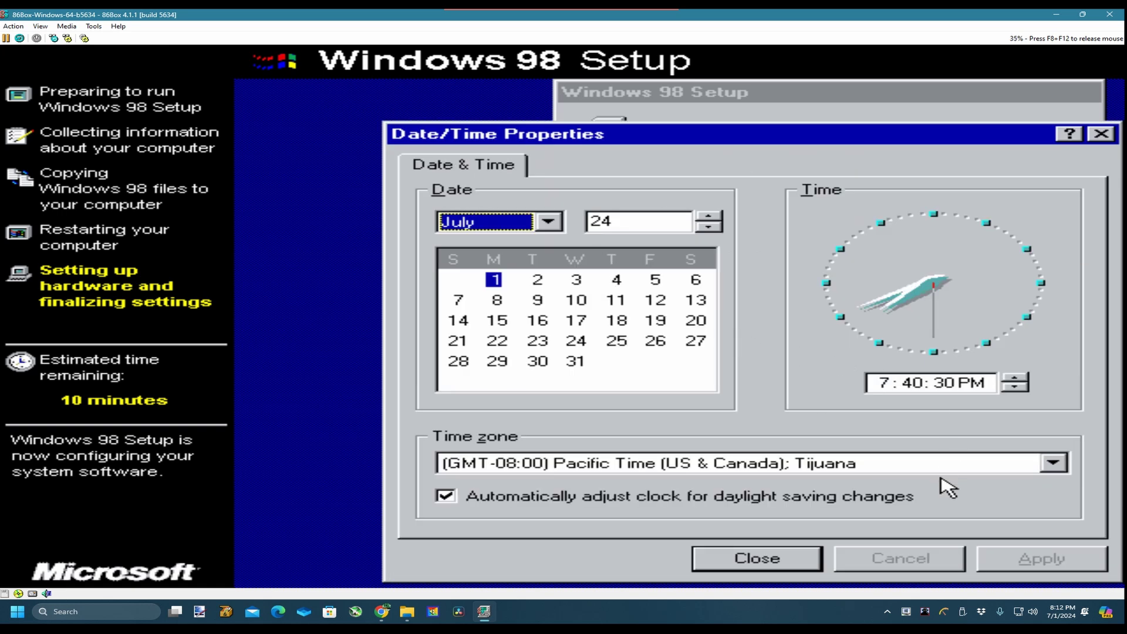
Step: Change the time zone from Pacific Time to (GMT+08:00) Singapore in the time zone list
{"action": "left_click", "coordinate": [934, 460]}
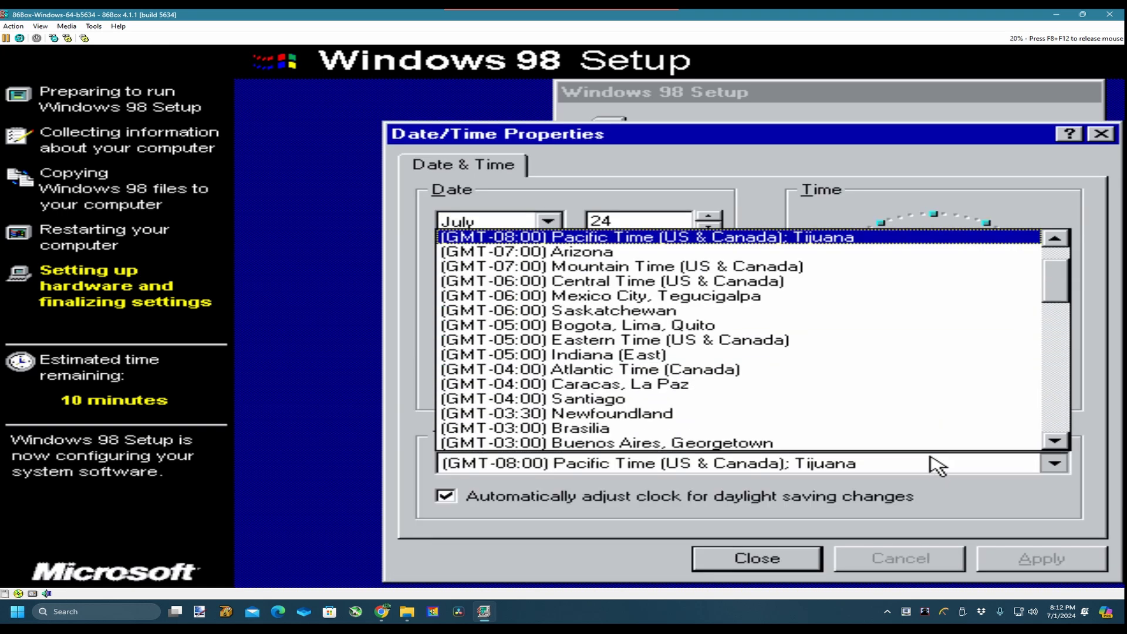
{"action": "key", "text": "Down"}
{"action": "key", "text": "Down"}
{"action": "key", "text": "Down"}
{"action": "key", "text": "Down"}
{"action": "key", "text": "Down"}
{"action": "key", "text": "Down"}
{"action": "key", "text": "Down"}
{"action": "key", "text": "Down"}
{"action": "key", "text": "Down"}
{"action": "key", "text": "Down"}
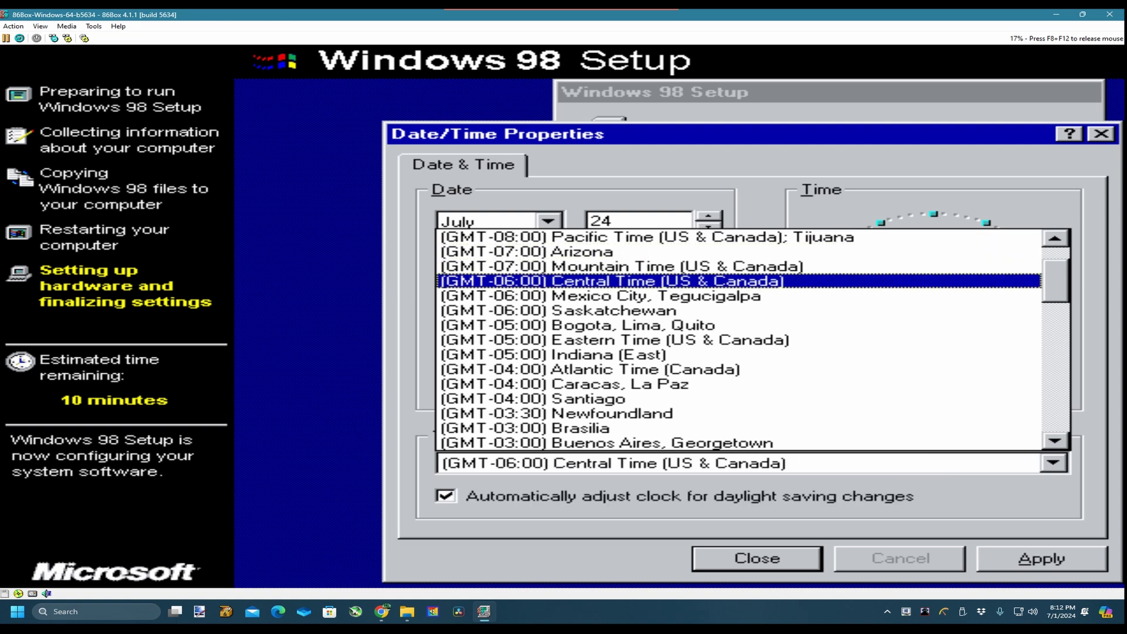
{"action": "key", "text": "Down"}
{"action": "key", "text": "Down"}
{"action": "key", "text": "Down"}
{"action": "key", "text": "Down"}
{"action": "key", "text": "Down"}
{"action": "key", "text": "Down"}
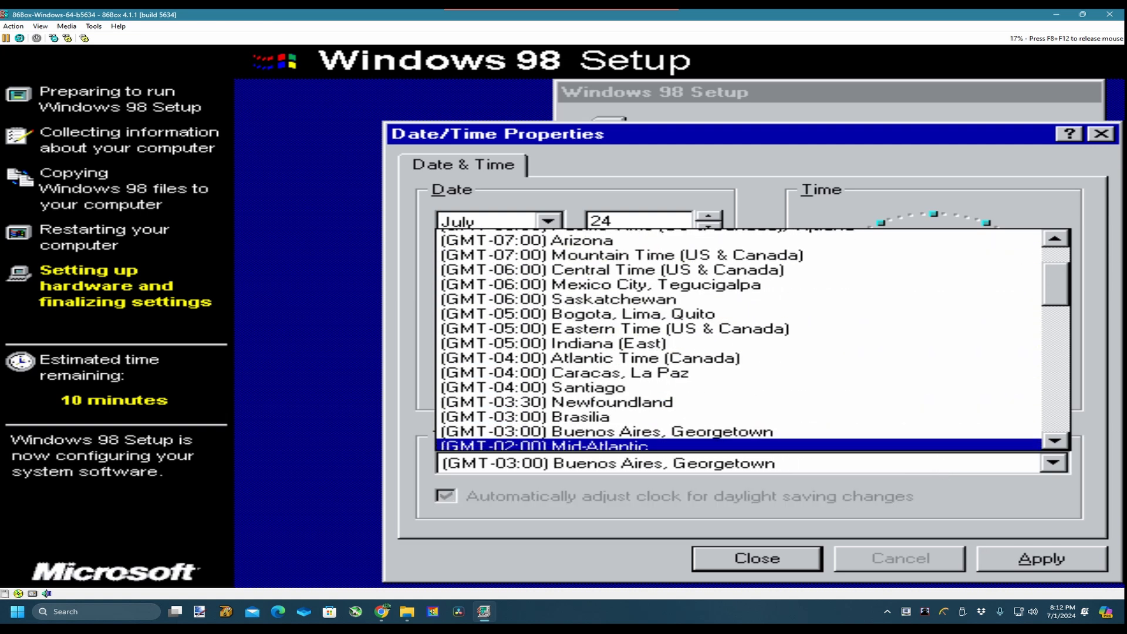
{"action": "key", "text": "Down"}
{"action": "key", "text": "Down"}
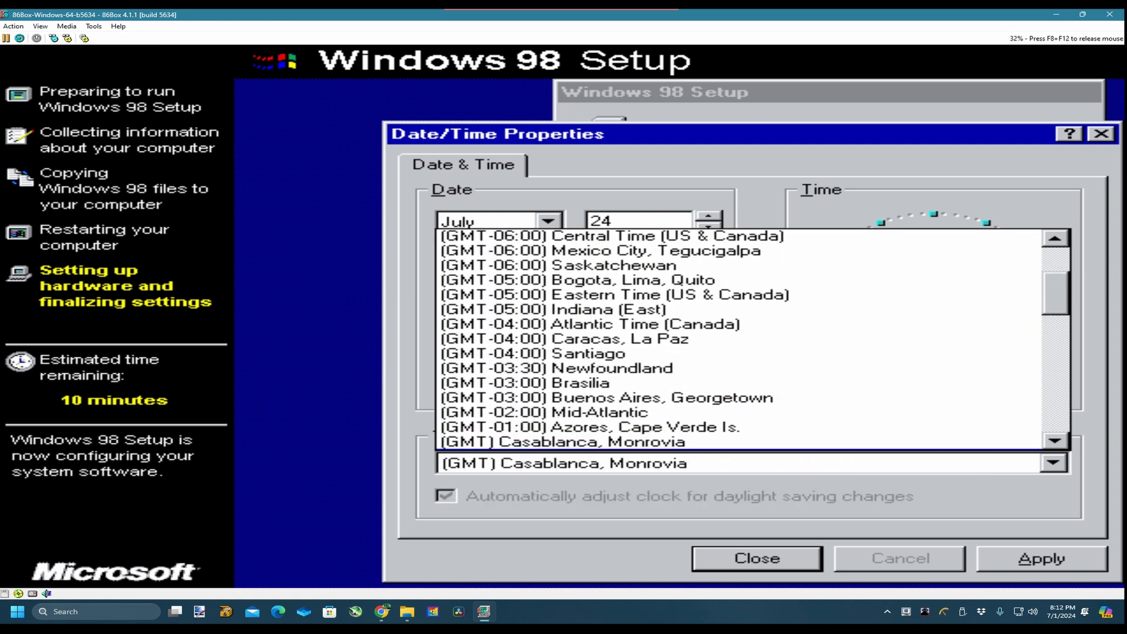
{"action": "key", "text": "Down"}
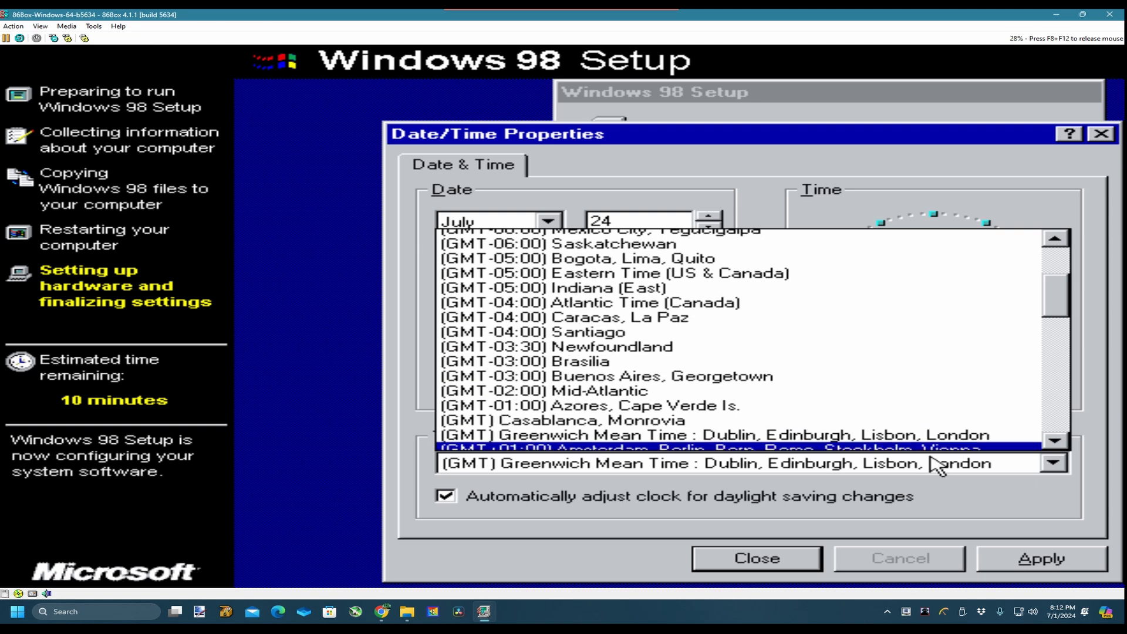
{"action": "key", "text": "Down"}
{"action": "key", "text": "Down"}
{"action": "key", "text": "Down"}
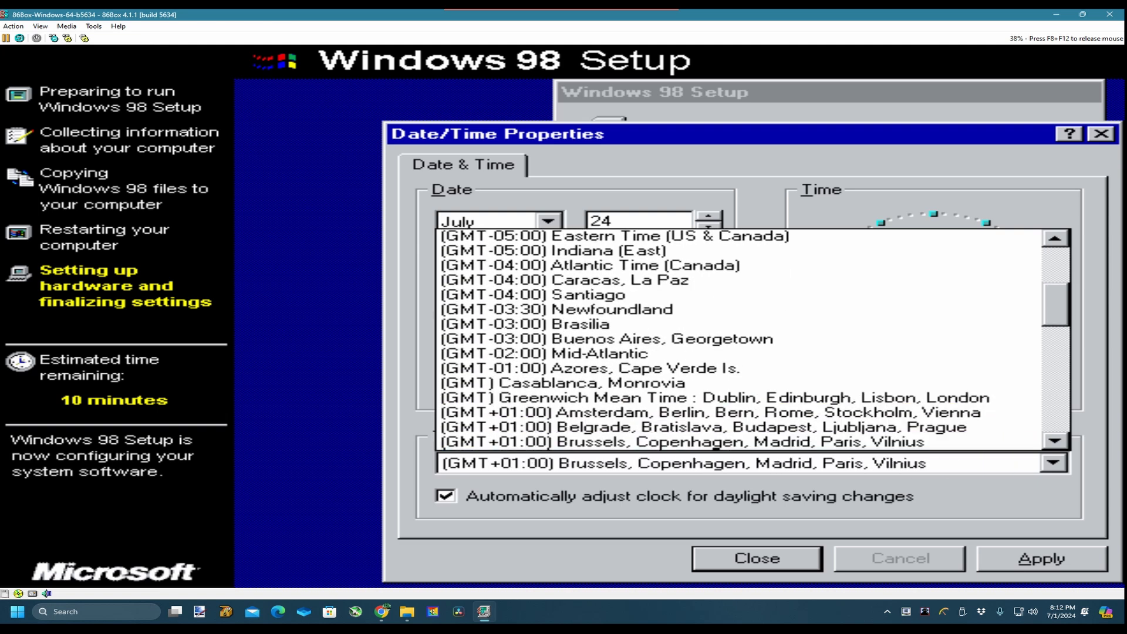
{"action": "key", "text": "Down"}
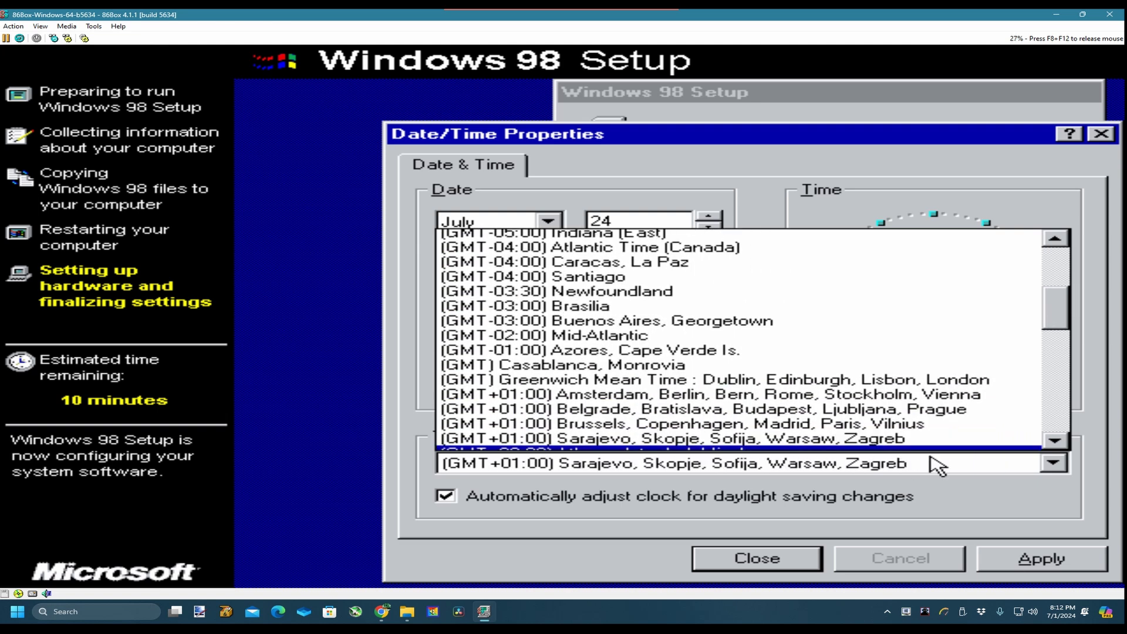
{"action": "key", "text": "Down"}
{"action": "key", "text": "Down"}
{"action": "key", "text": "Down"}
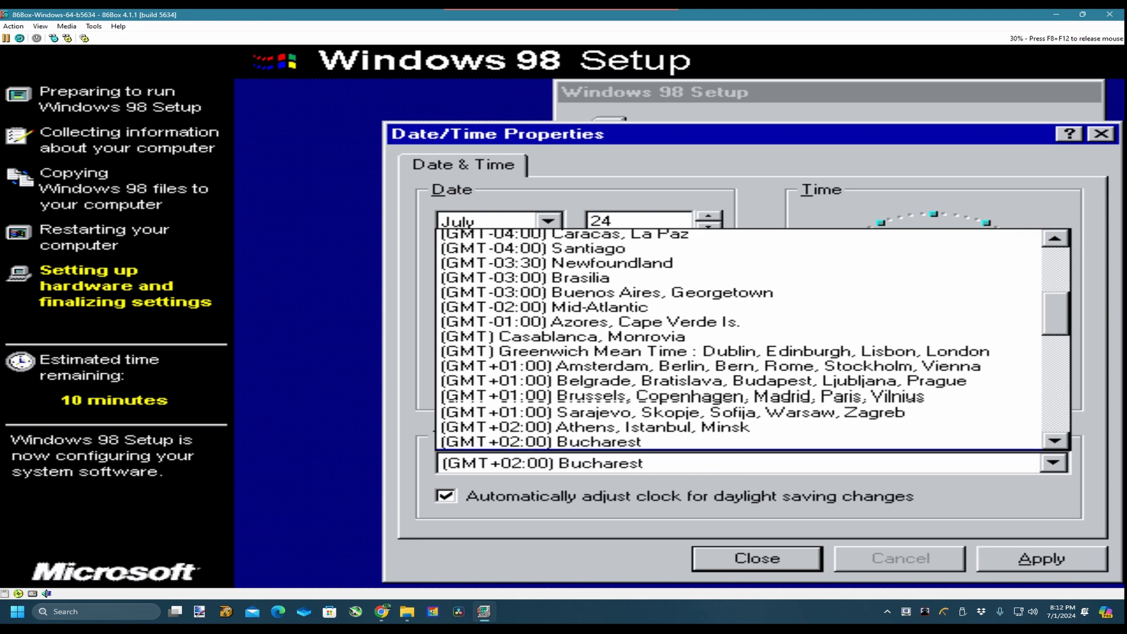
{"action": "key", "text": "Down"}
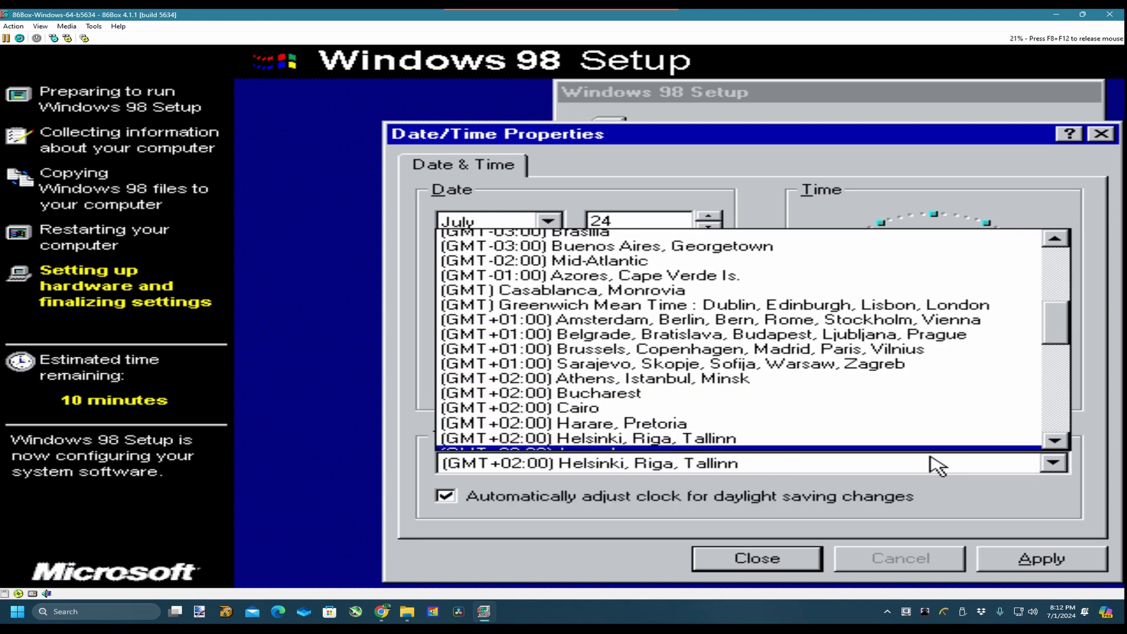
{"action": "key", "text": "Down"}
{"action": "key", "text": "Down"}
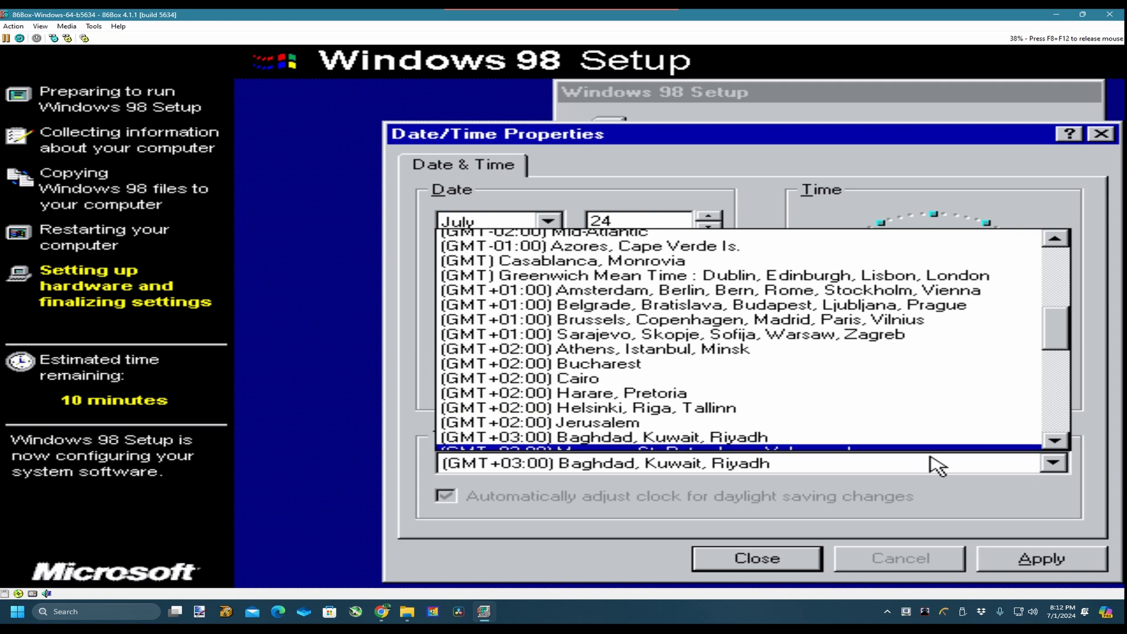
{"action": "key", "text": "Down"}
{"action": "key", "text": "Down"}
{"action": "key", "text": "Down"}
{"action": "key", "text": "Down"}
{"action": "key", "text": "Down"}
{"action": "key", "text": "Down"}
{"action": "key", "text": "Down"}
{"action": "key", "text": "Down"}
{"action": "key", "text": "Down"}
{"action": "key", "text": "Down"}
{"action": "key", "text": "Down"}
{"action": "key", "text": "Down"}
{"action": "key", "text": "Down"}
{"action": "key", "text": "Down"}
{"action": "key", "text": "Down"}
{"action": "key", "text": "Down"}
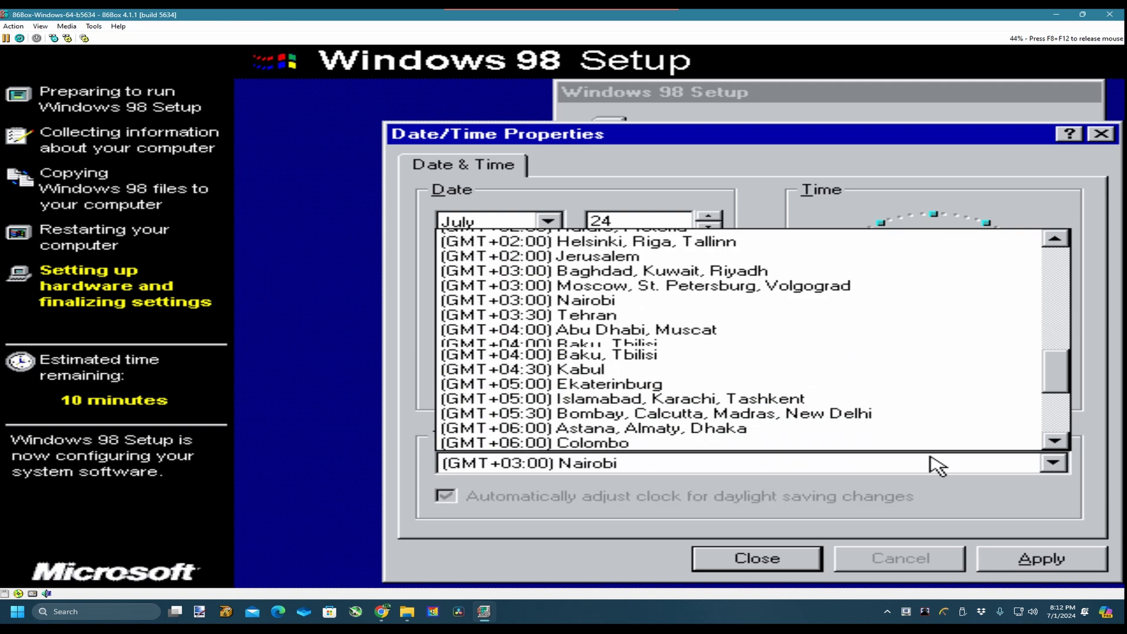
{"action": "key", "text": "Up"}
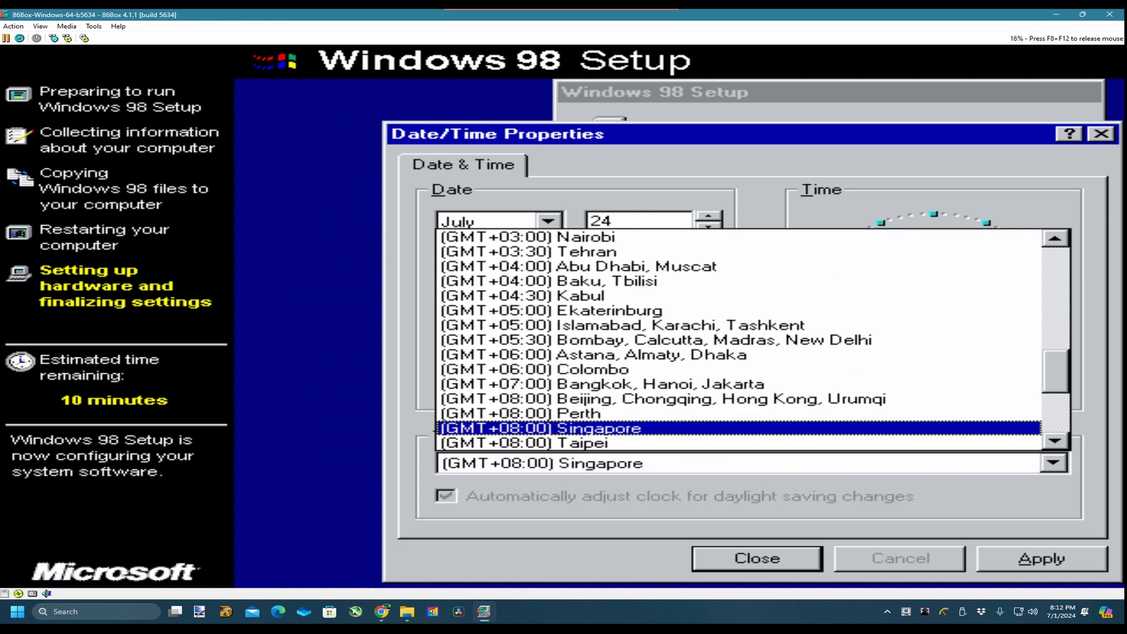
{"action": "key", "text": "Up"}
{"action": "key", "text": "Up"}
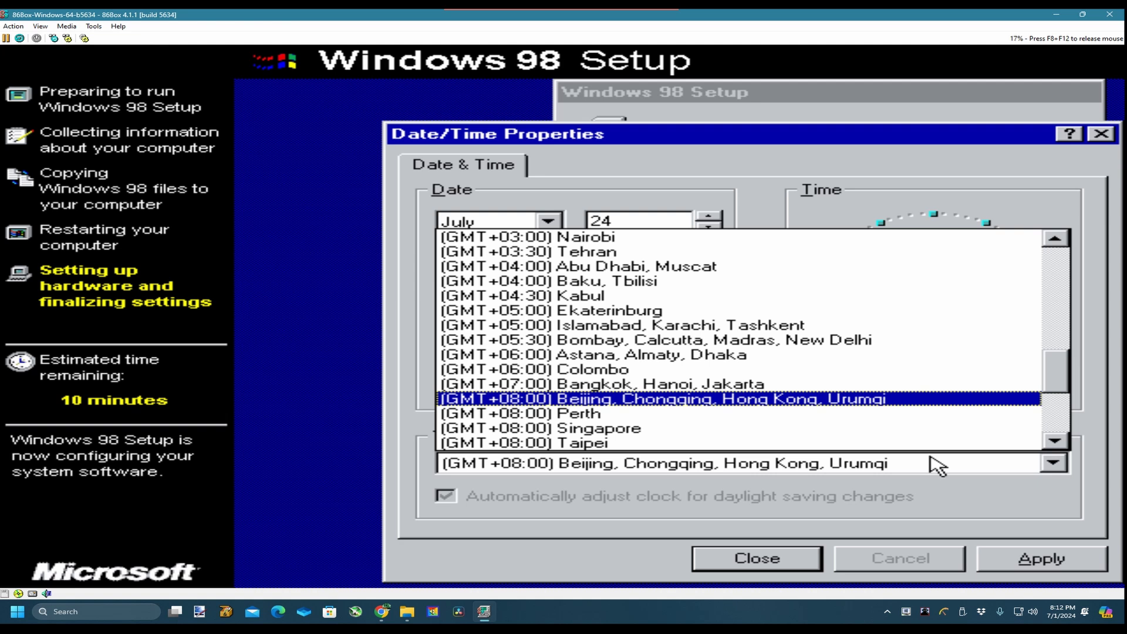
{"action": "key", "text": "Down"}
{"action": "key", "text": "Down"}
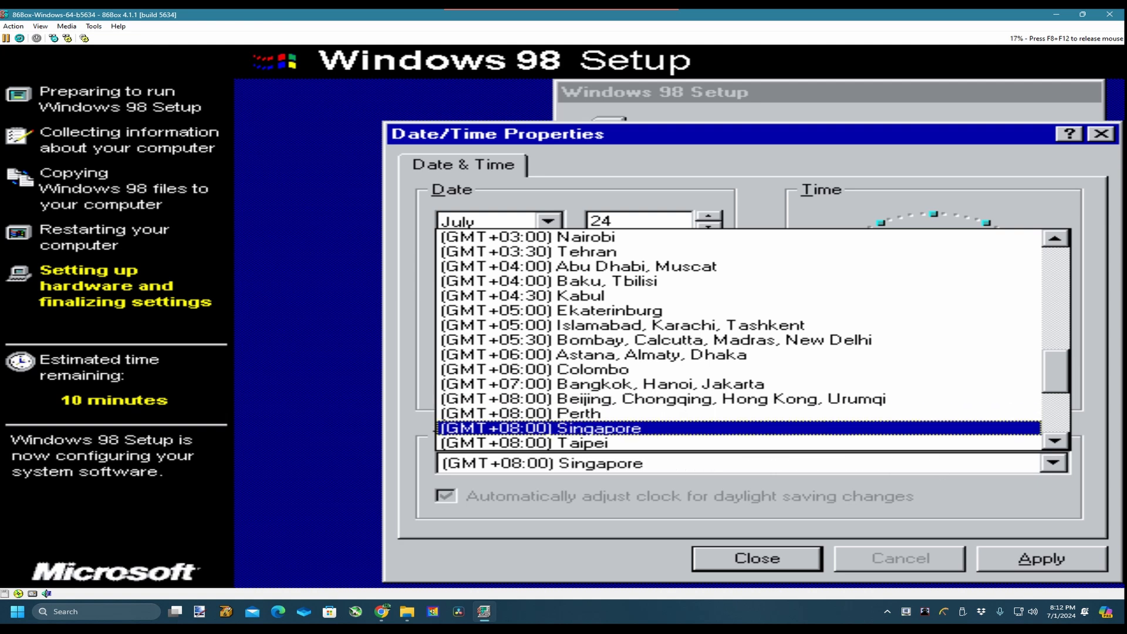
Step: Confirm Singapore, set the clock hour to 8 for 8:40:41 PM, and apply and accept the settings
{"action": "key", "text": "Return"}
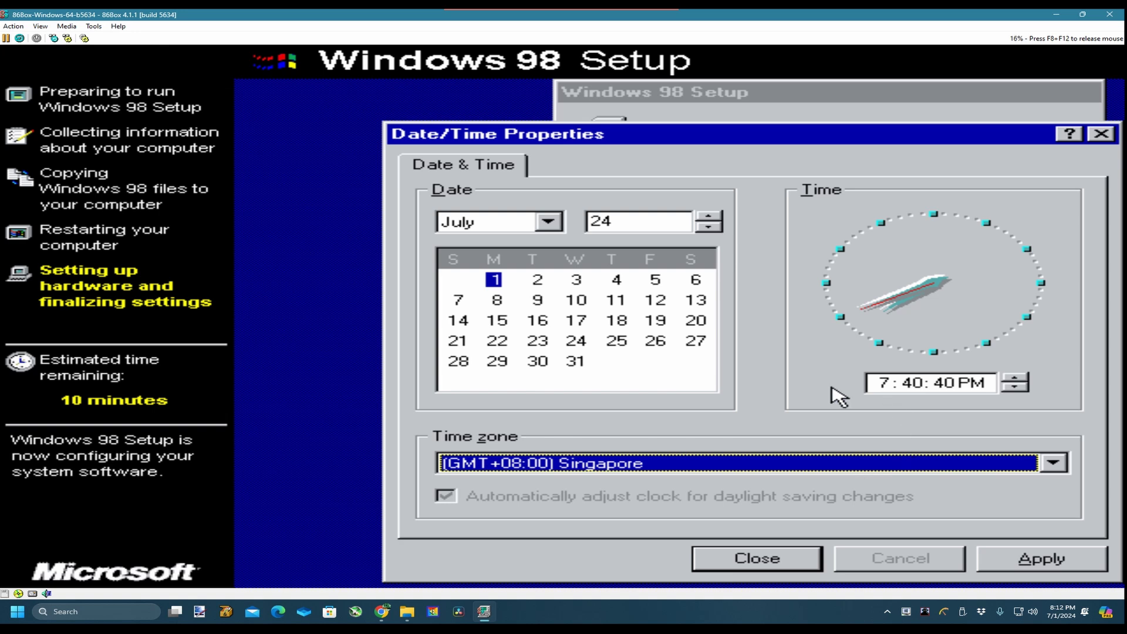
{"action": "left_click", "coordinate": [883, 383]}
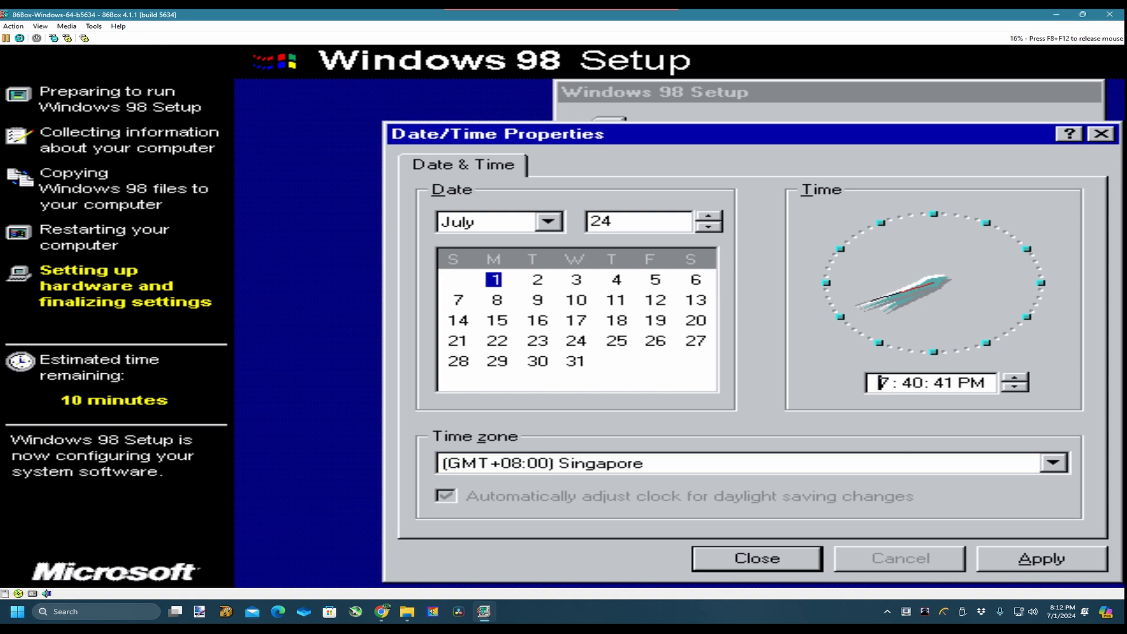
{"action": "type", "text": "8"}
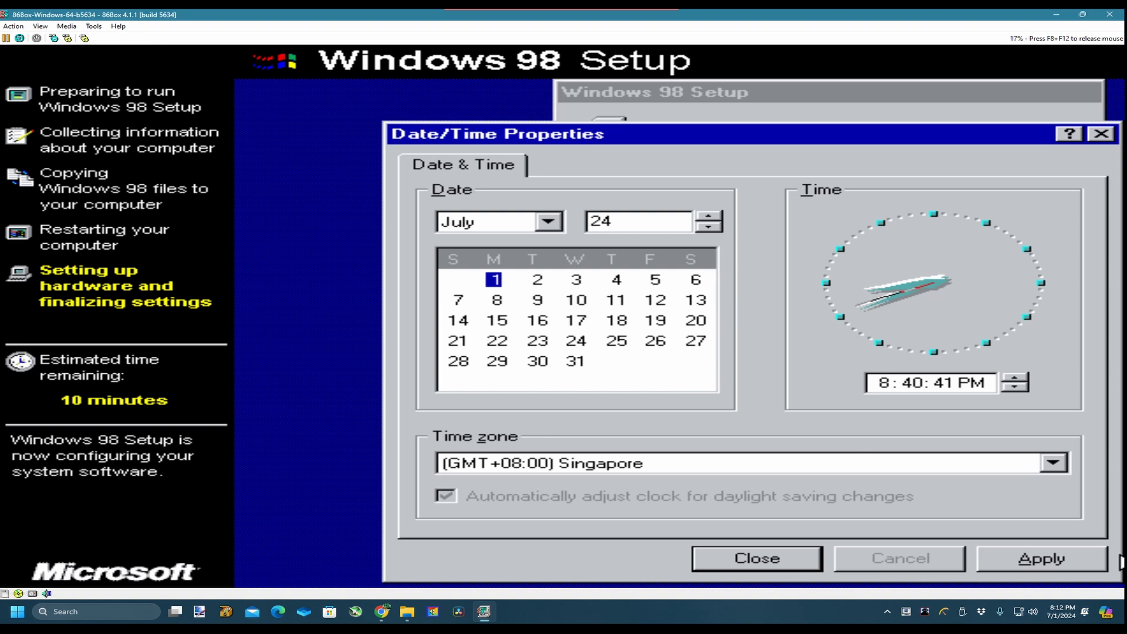
{"action": "left_click", "coordinate": [1005, 549]}
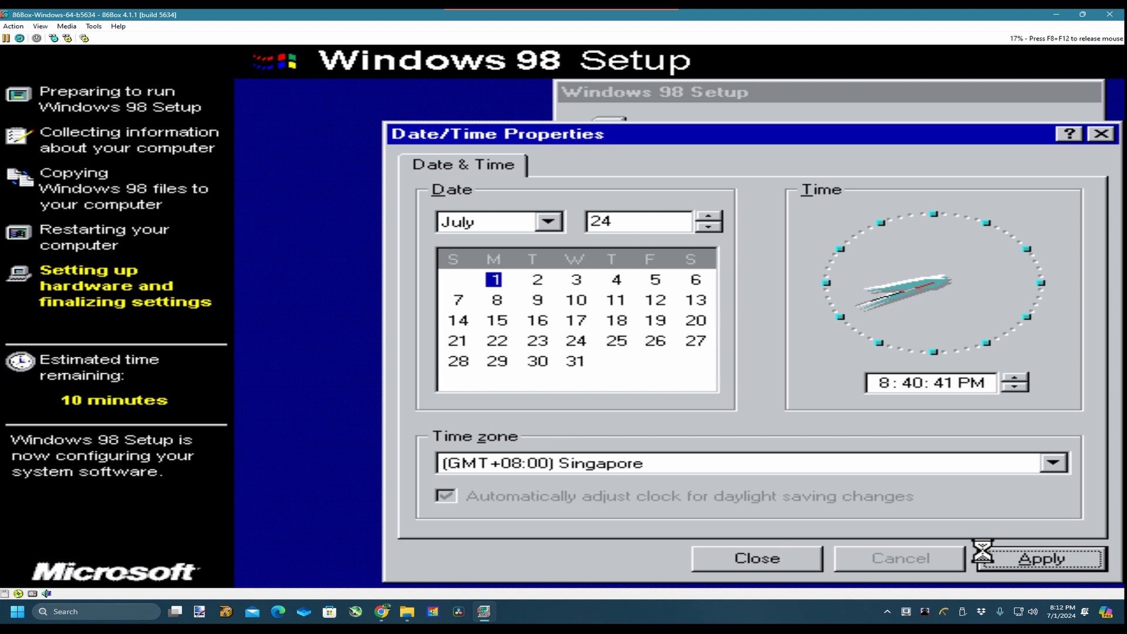
{"action": "left_click", "coordinate": [716, 561]}
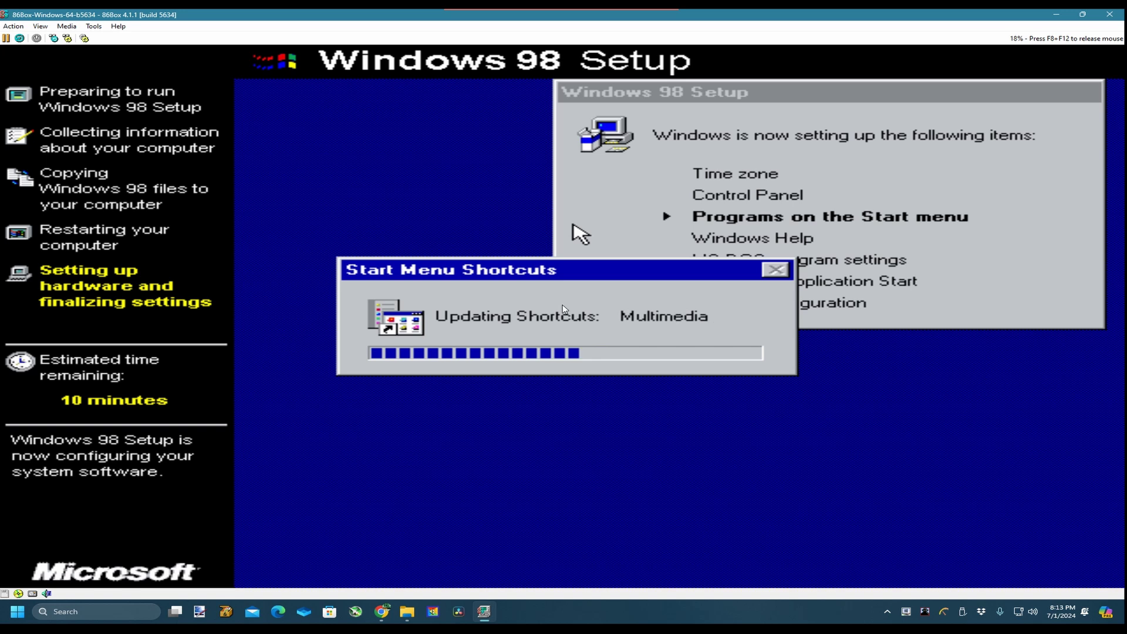
Step: Release the mouse from the emulated machine with F8+F12
{"action": "key", "text": "F8+F12"}
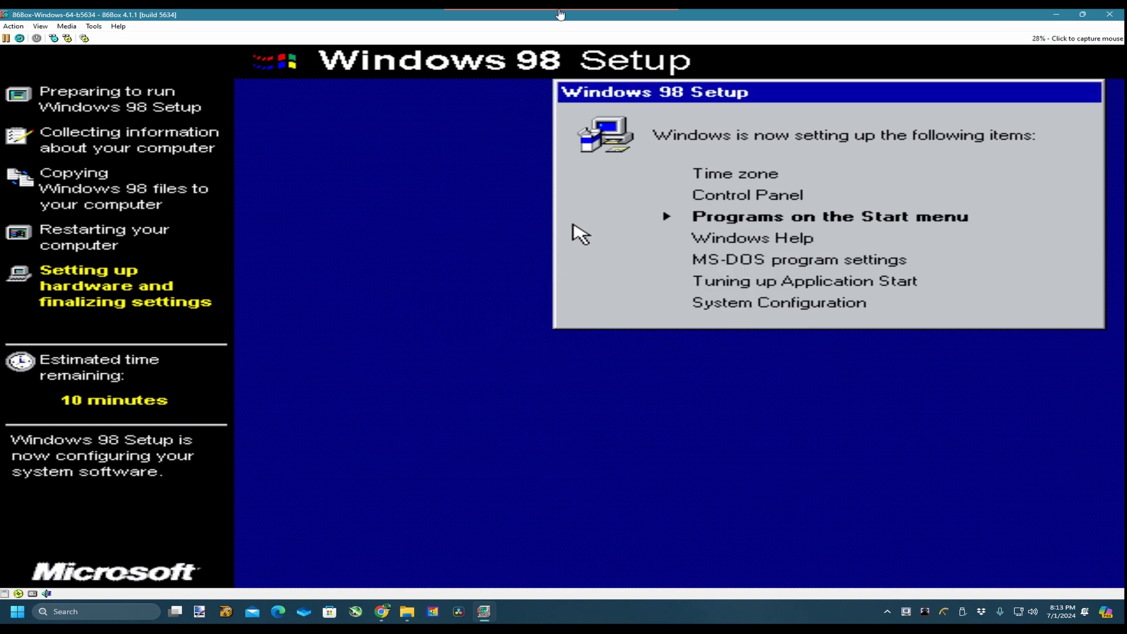
{"action": "mouse_move", "coordinate": [562, 13]}
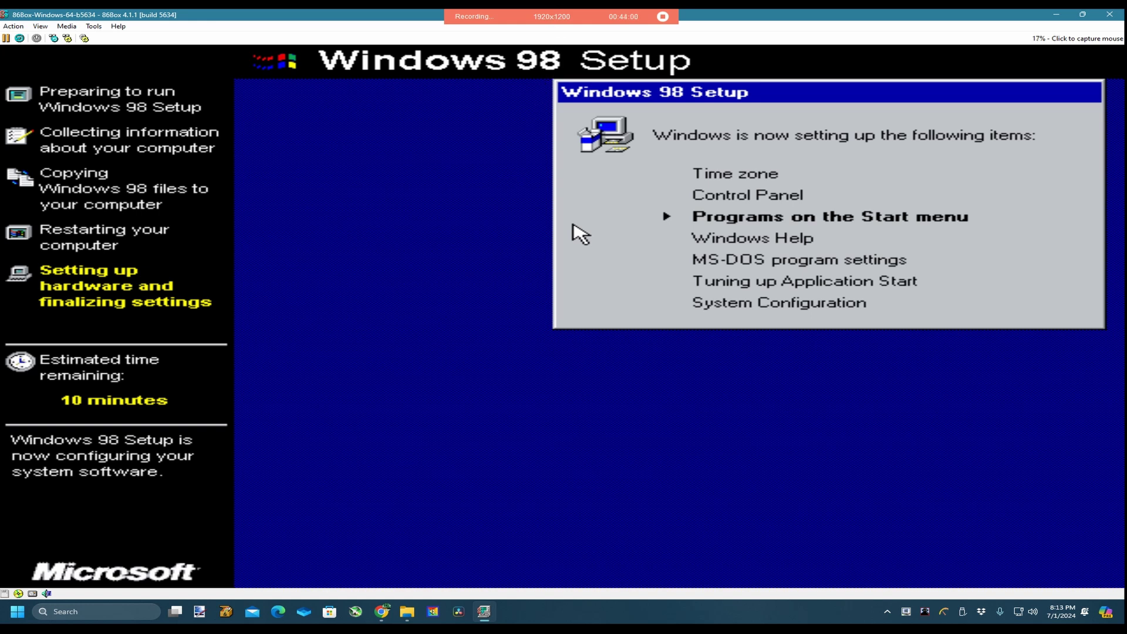
Step: Recapture the mouse in the emulator window while Setup continues through System Configuration
{"action": "left_click", "coordinate": [573, 225]}
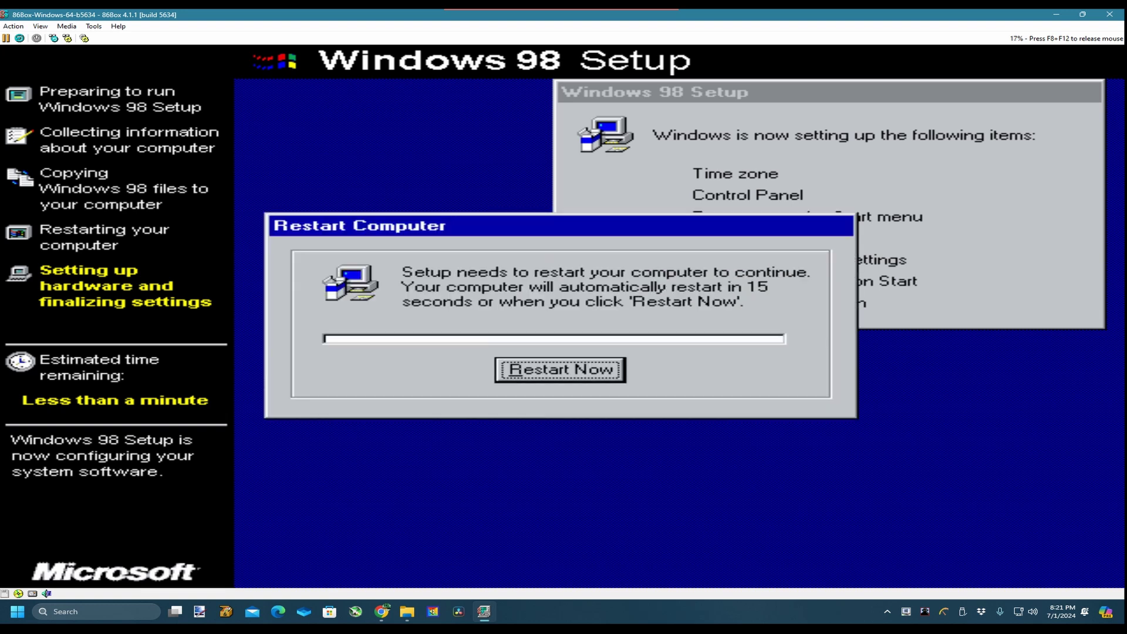
Step: Restart Windows 98 immediately from the Restart Computer prompt
{"action": "key", "text": "Return"}
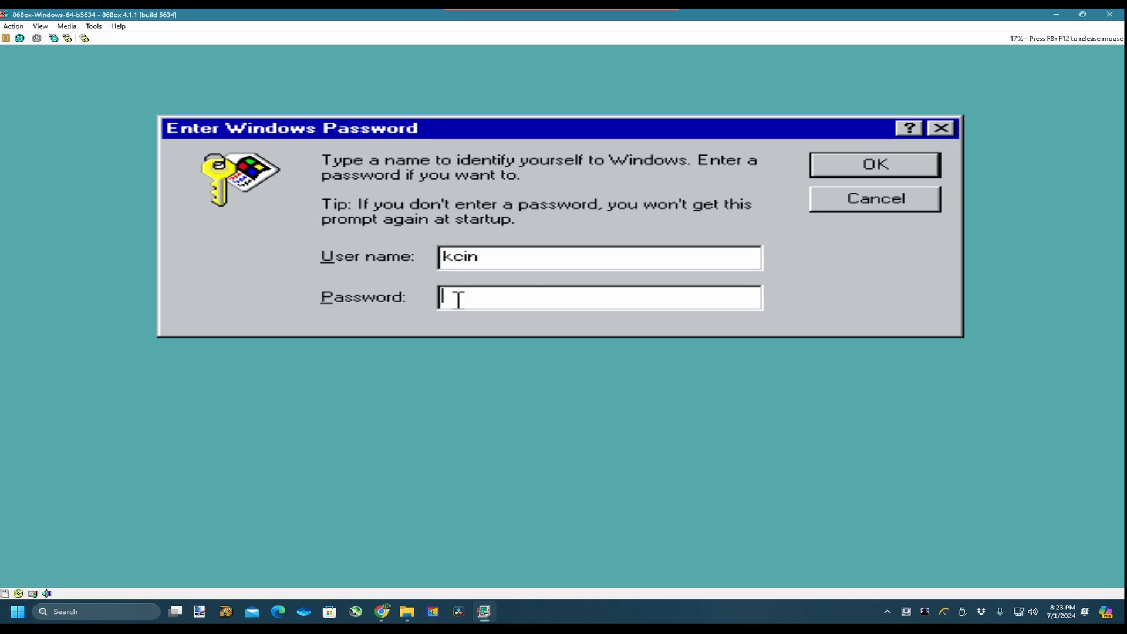
Step: Log in to Windows 98 leaving the password empty
{"action": "key", "text": "Return"}
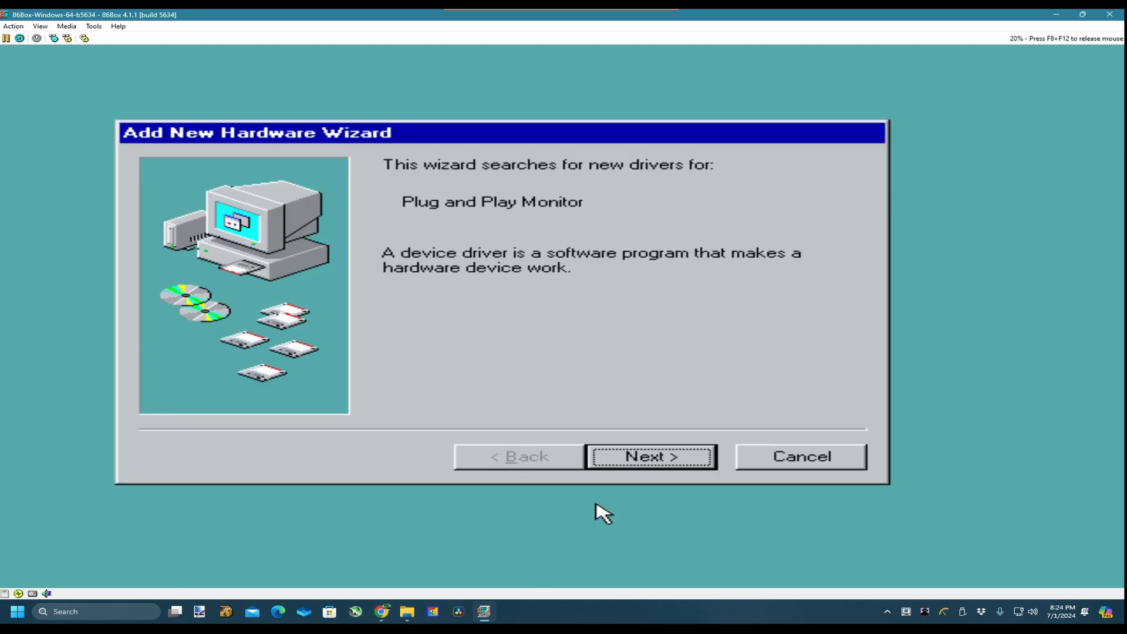
Step: Install the Plug and Play Monitor driver without searching floppy disks, then finish the wizard
{"action": "key", "text": "Return"}
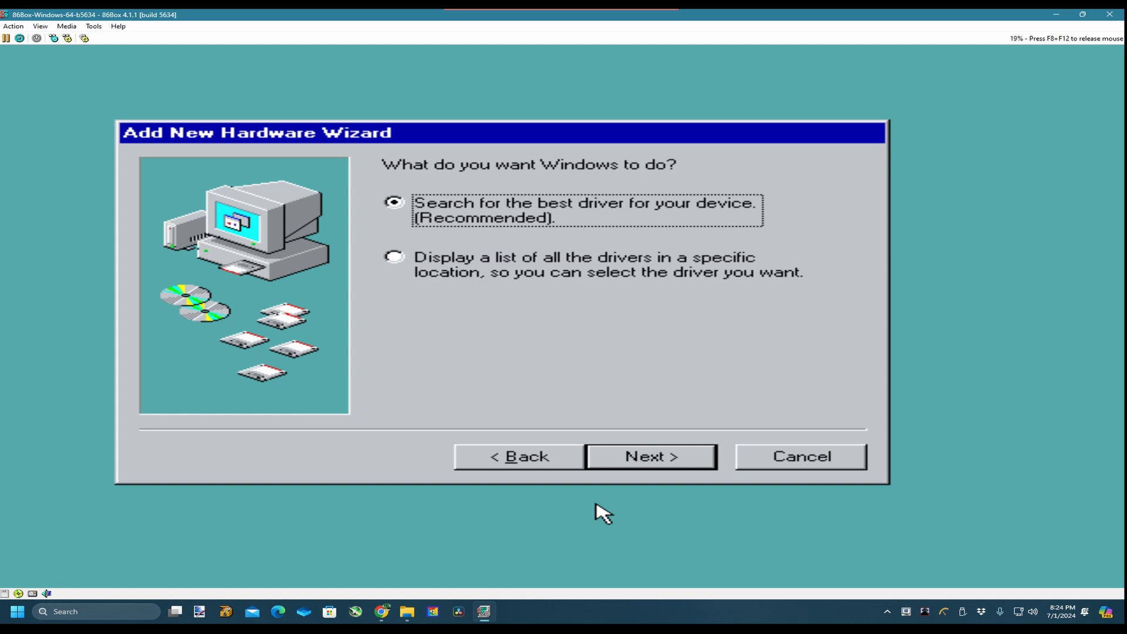
{"action": "key", "text": "Return"}
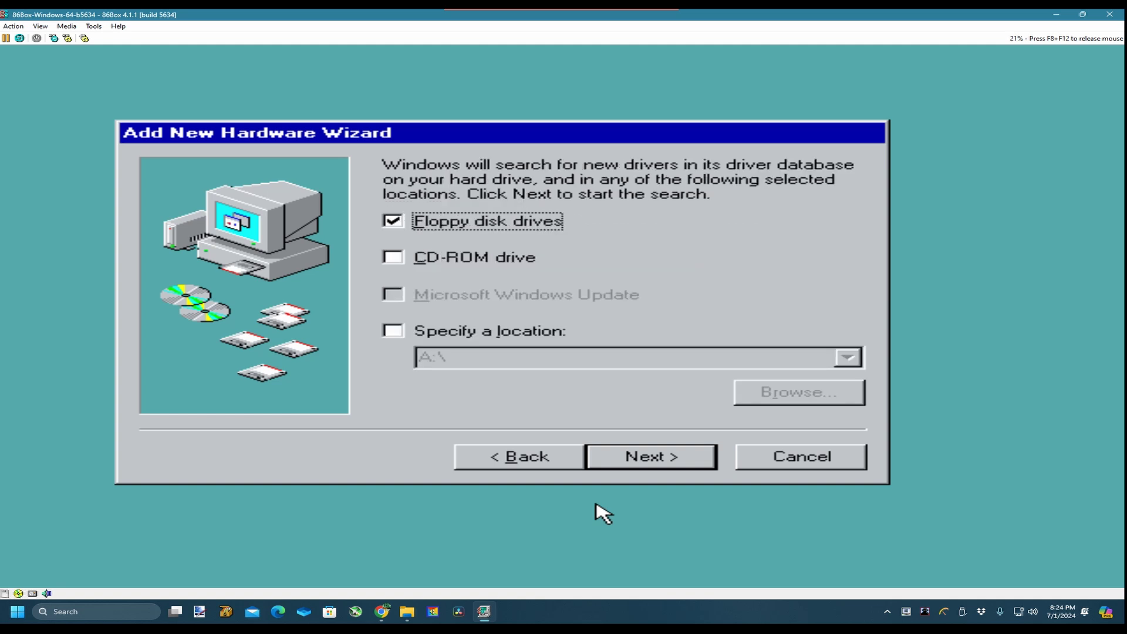
{"action": "key", "text": "space"}
{"action": "key", "text": "Return"}
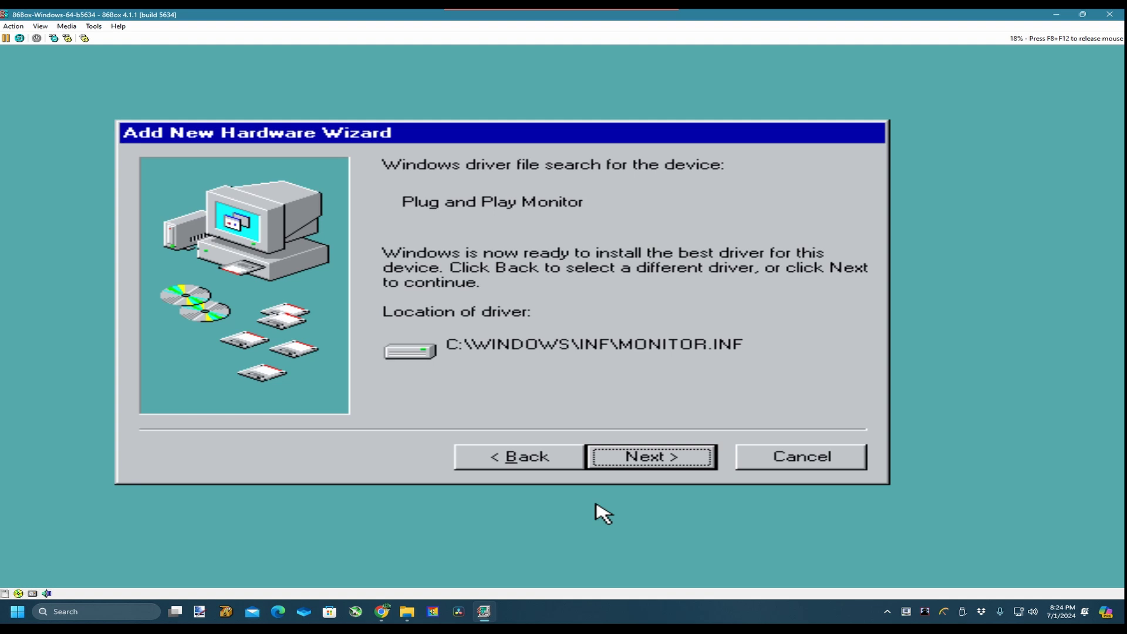
{"action": "key", "text": "Return"}
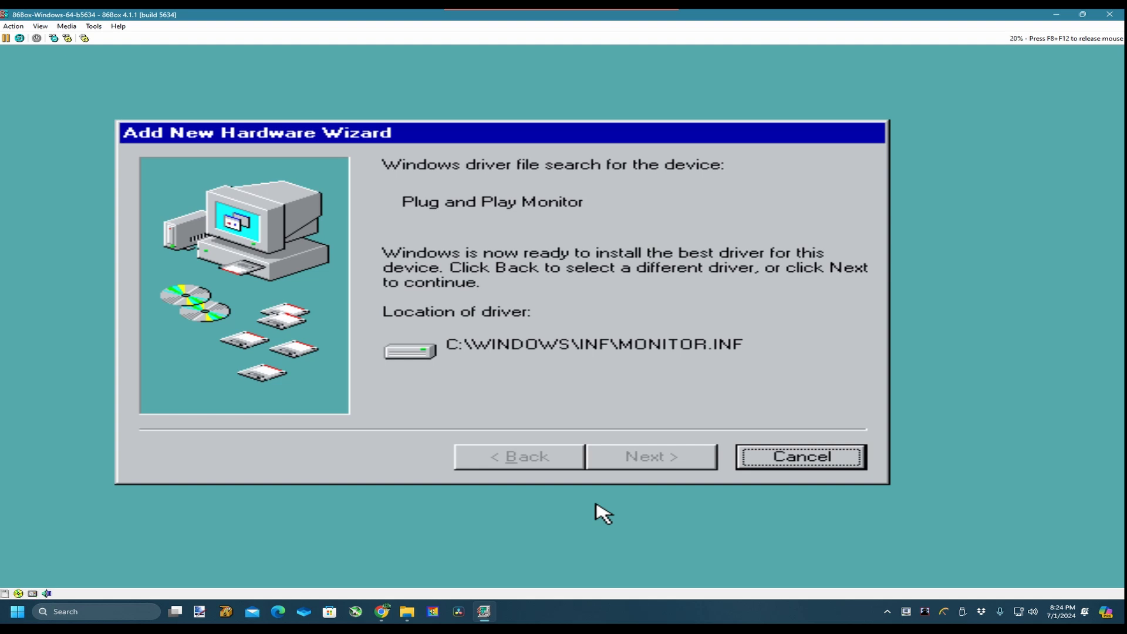
{"action": "key", "text": "Return"}
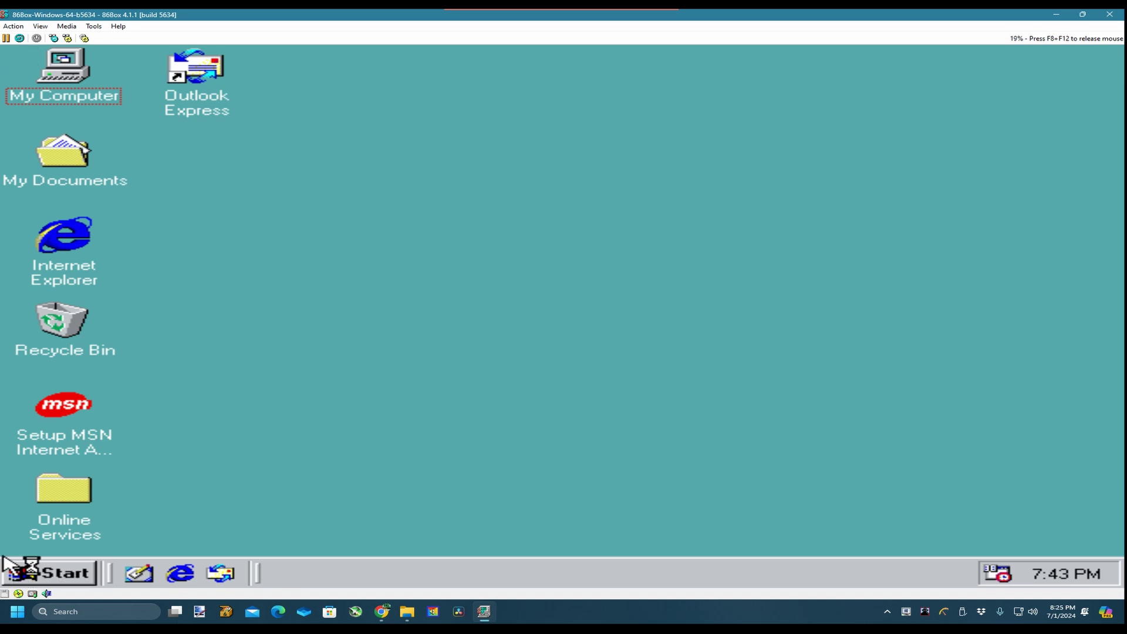
Step: Shut down Windows 98 from the Start menu using the Shut down option
{"action": "left_click", "coordinate": [112, 563]}
{"action": "left_click", "coordinate": [59, 570]}
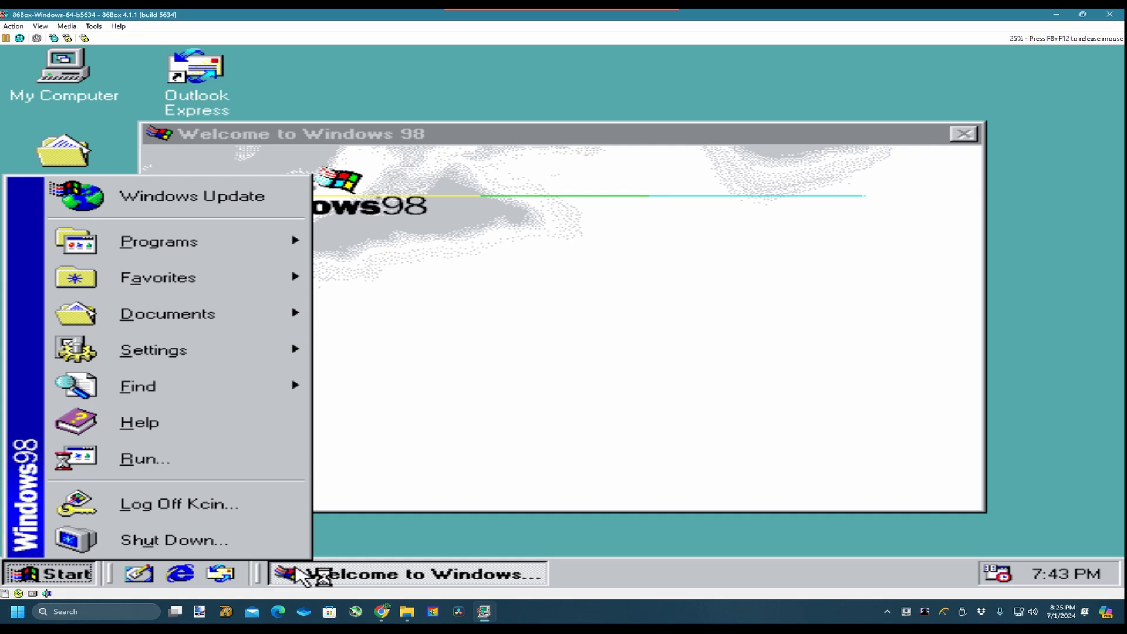
{"action": "left_click", "coordinate": [285, 547]}
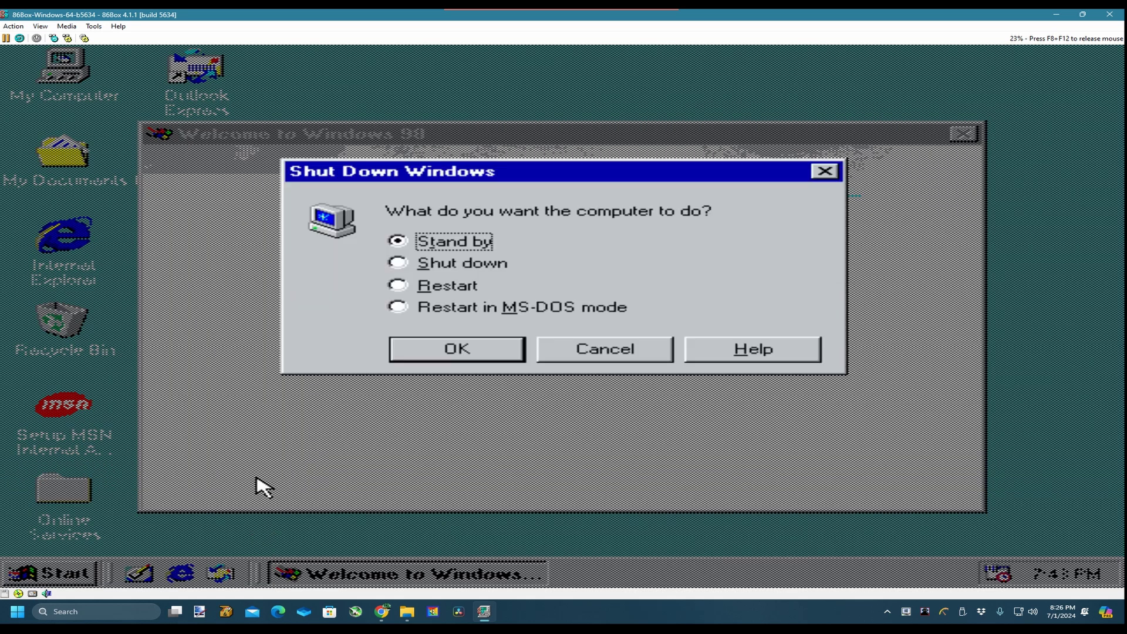
{"action": "left_click", "coordinate": [432, 265]}
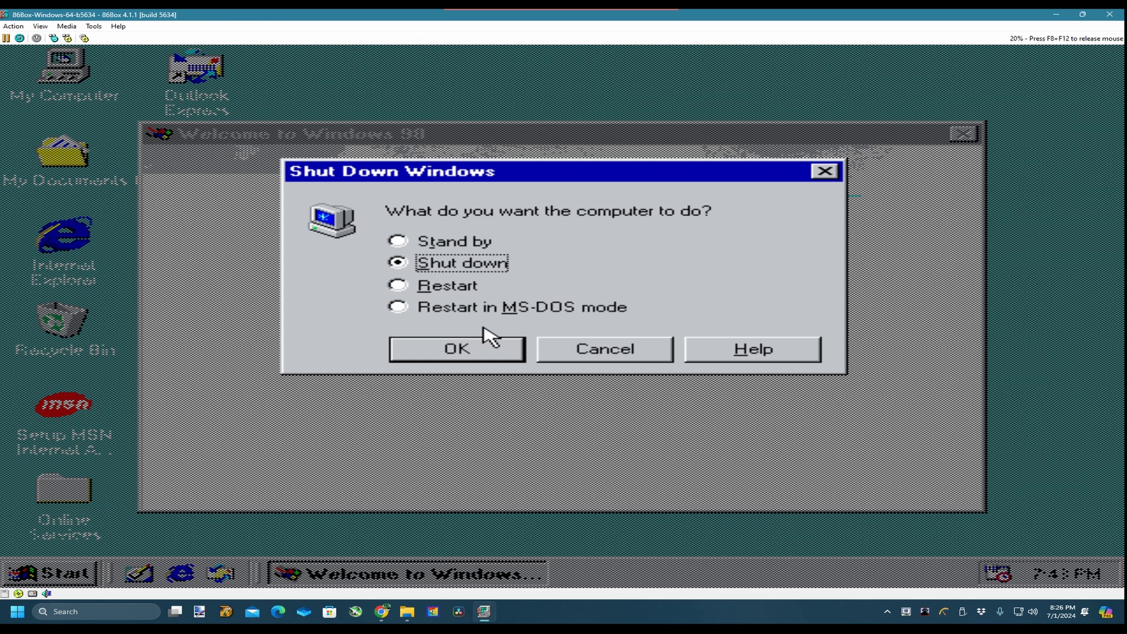
{"action": "left_click", "coordinate": [466, 347]}
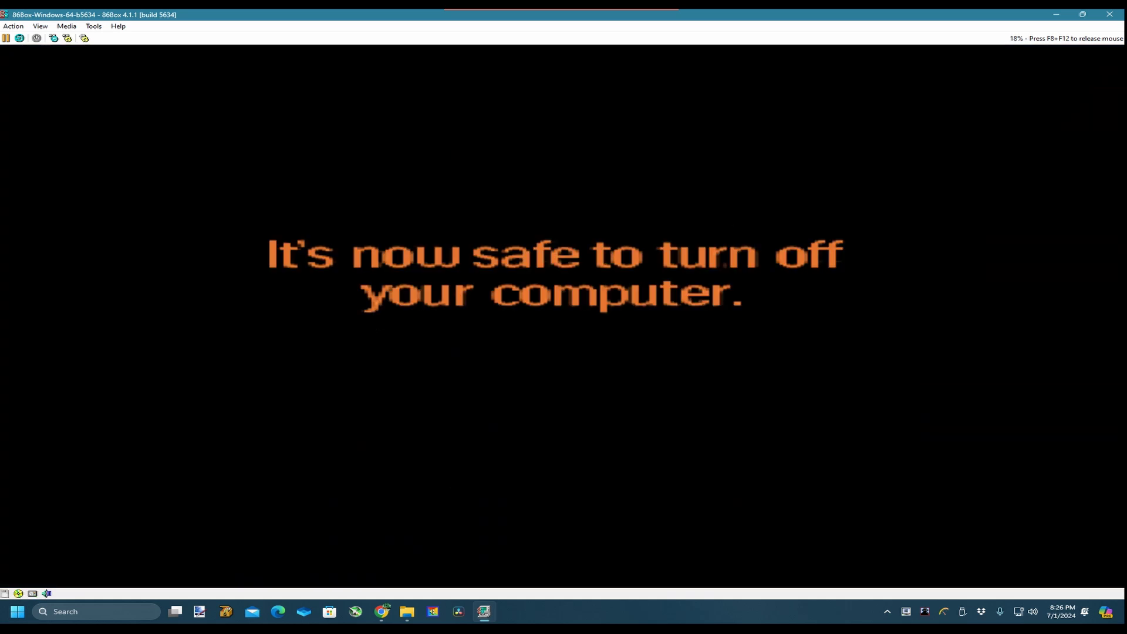
Step: Release the mouse and open Settings from the Tools menu
{"action": "key", "text": "F8+F12"}
{"action": "left_click", "coordinate": [101, 27]}
{"action": "left_click", "coordinate": [167, 39]}
{"action": "left_click", "coordinate": [93, 26]}
{"action": "left_click", "coordinate": [105, 39]}
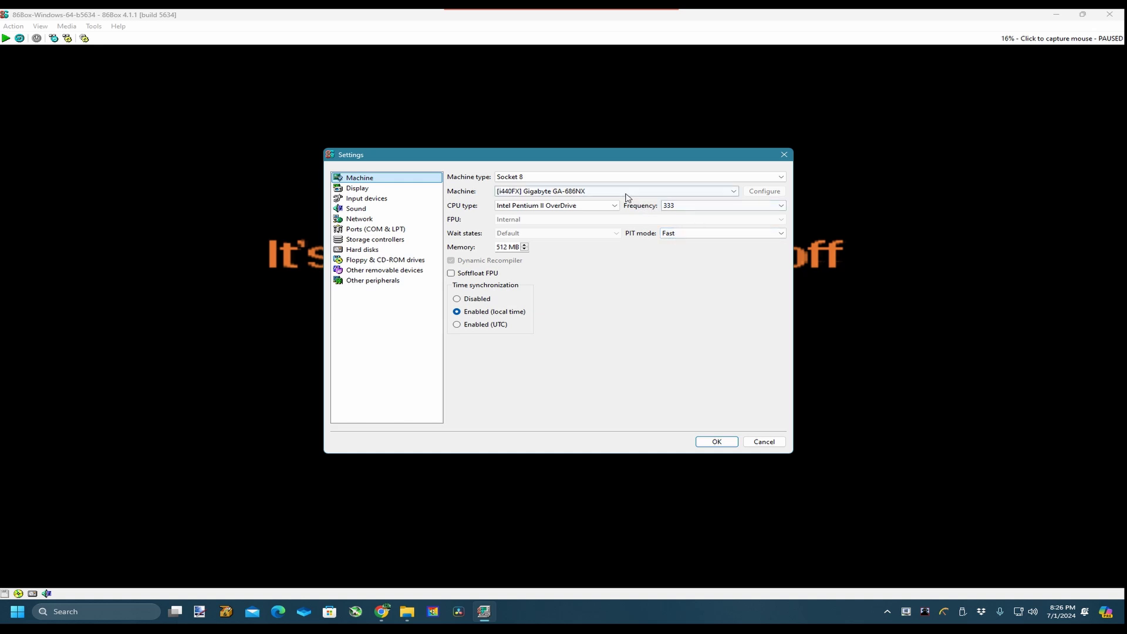
Step: Choose the [PCI] S3 Vision864 (Phoenix) video card and keep its 4 MB memory size
{"action": "left_click", "coordinate": [398, 197]}
{"action": "key", "text": "Up"}
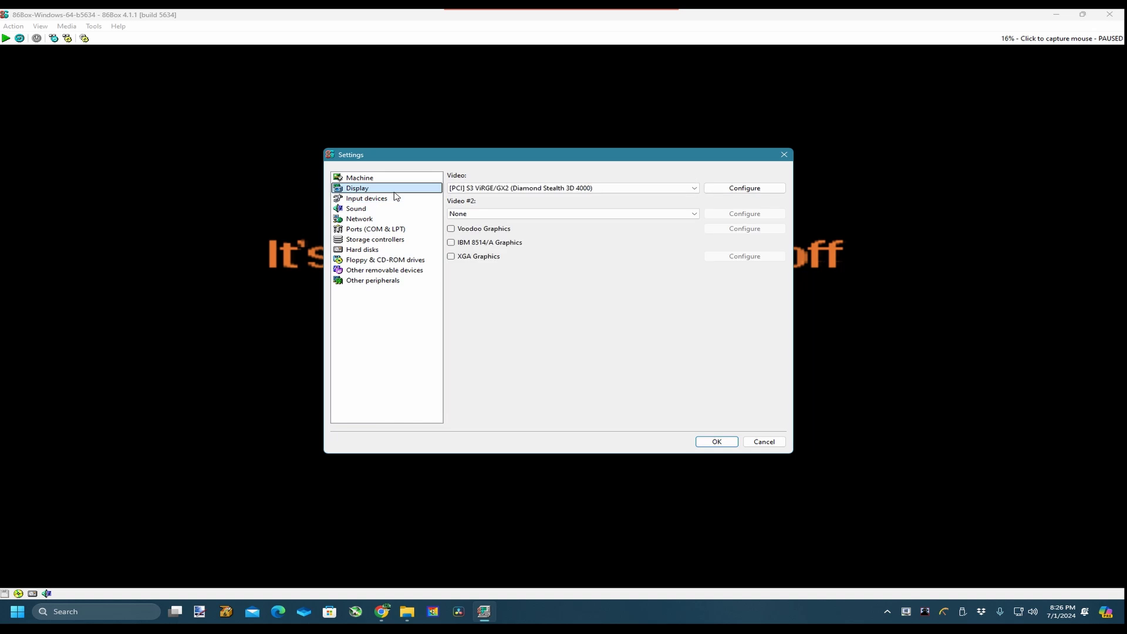
{"action": "left_click", "coordinate": [552, 189]}
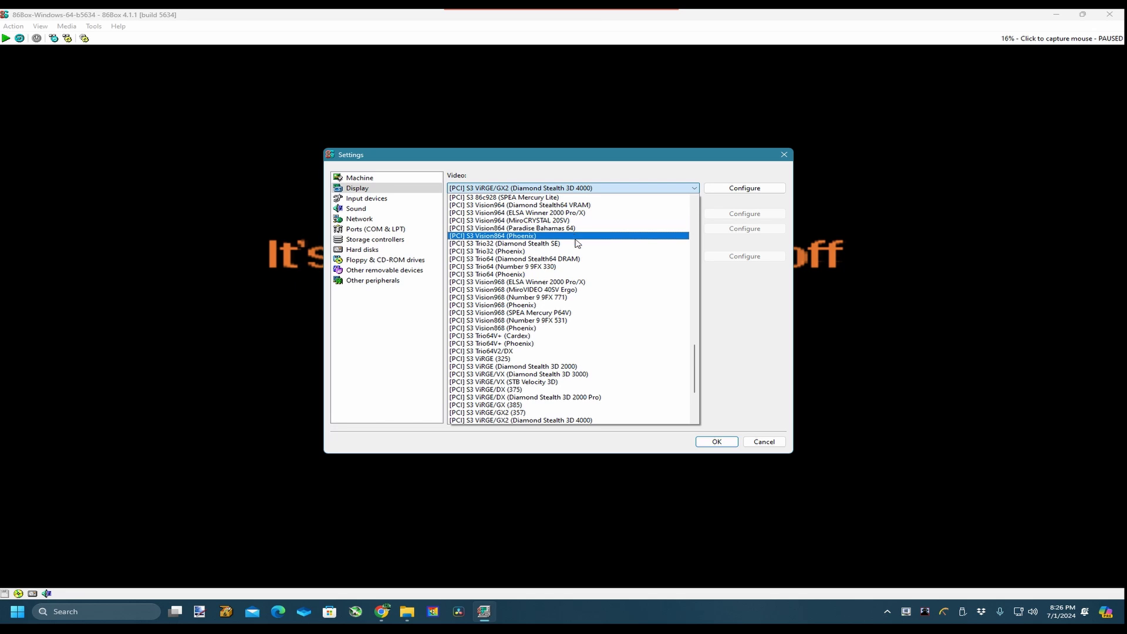
{"action": "left_click", "coordinate": [579, 237]}
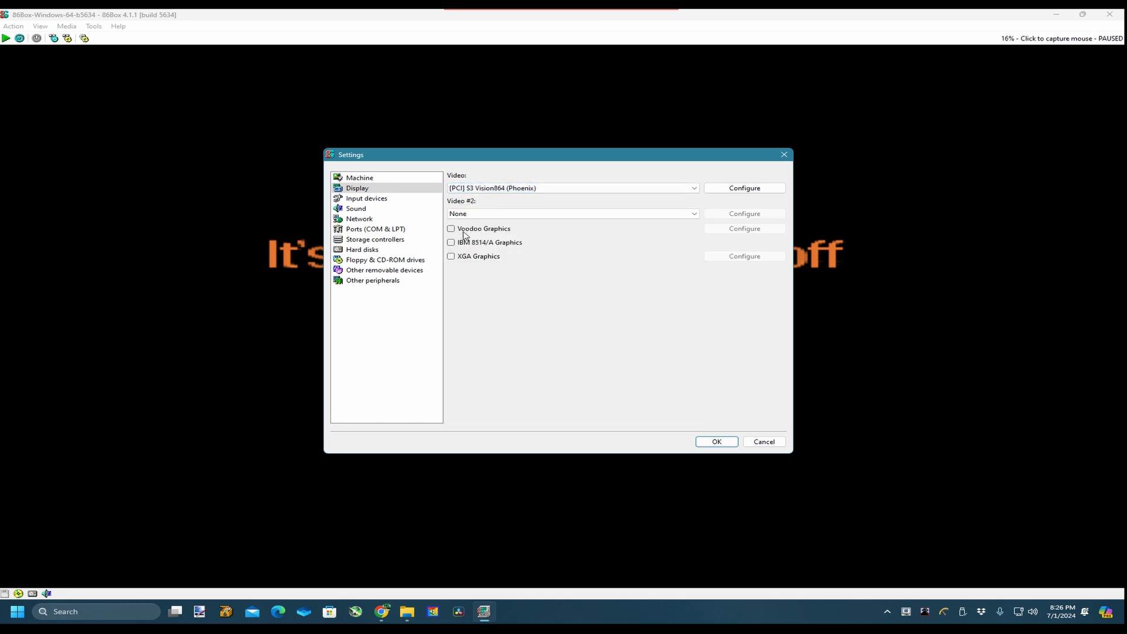
{"action": "left_click", "coordinate": [725, 189]}
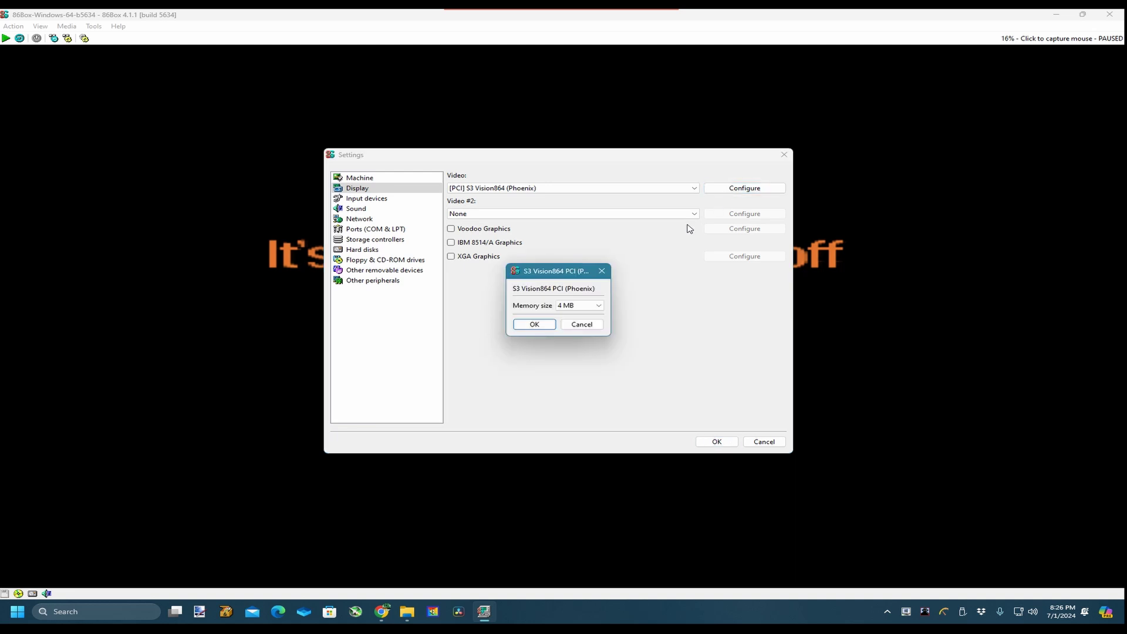
{"action": "left_click", "coordinate": [599, 304]}
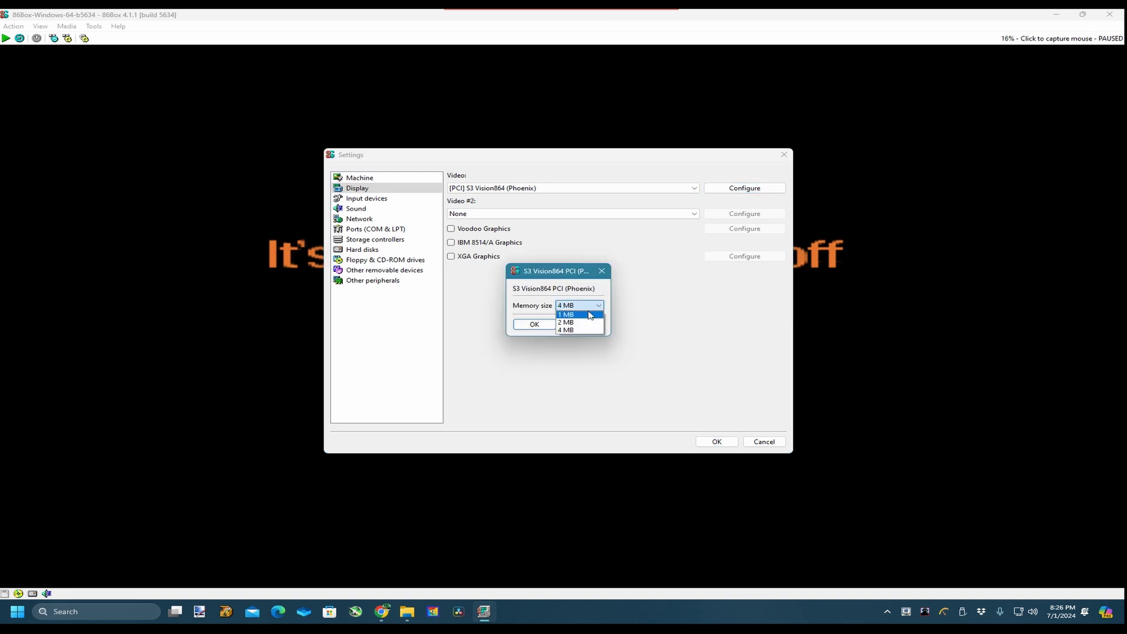
{"action": "left_click", "coordinate": [609, 278]}
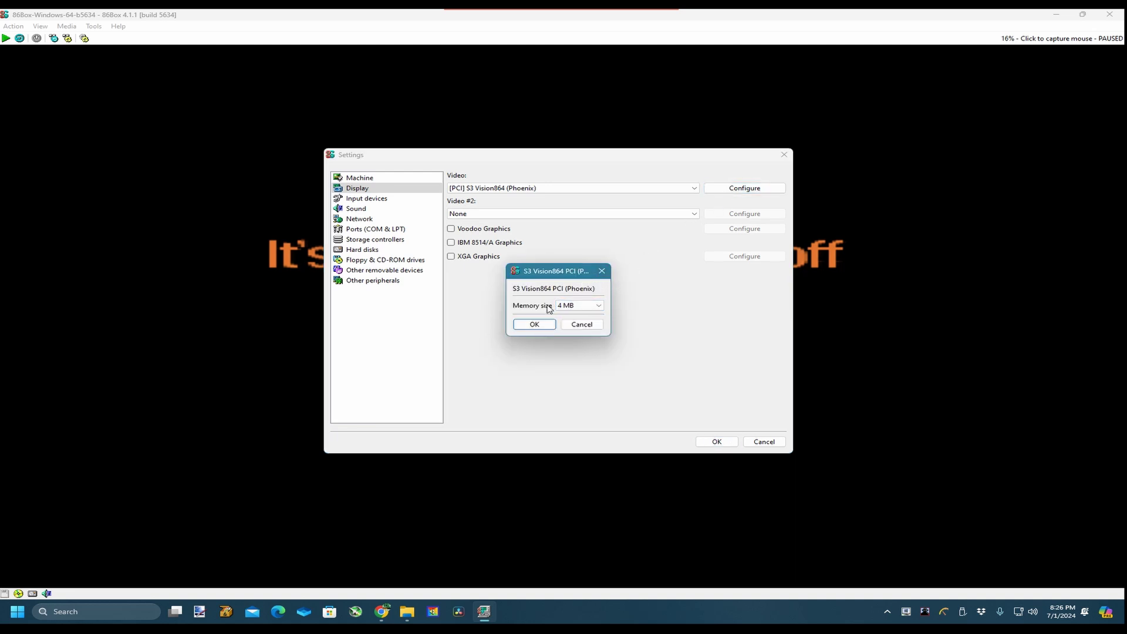
{"action": "left_click", "coordinate": [534, 324]}
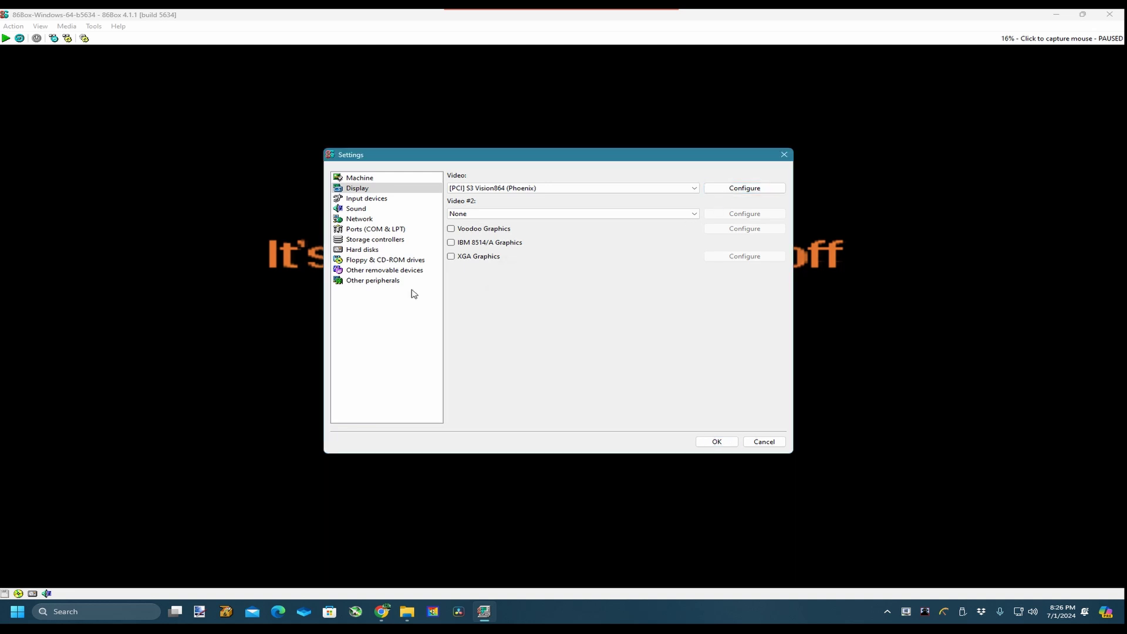
{"action": "left_click", "coordinate": [391, 209]}
Step: Set the mouse to Microsoft Serial Mouse and configure it on serial port COM1
{"action": "left_click", "coordinate": [386, 199]}
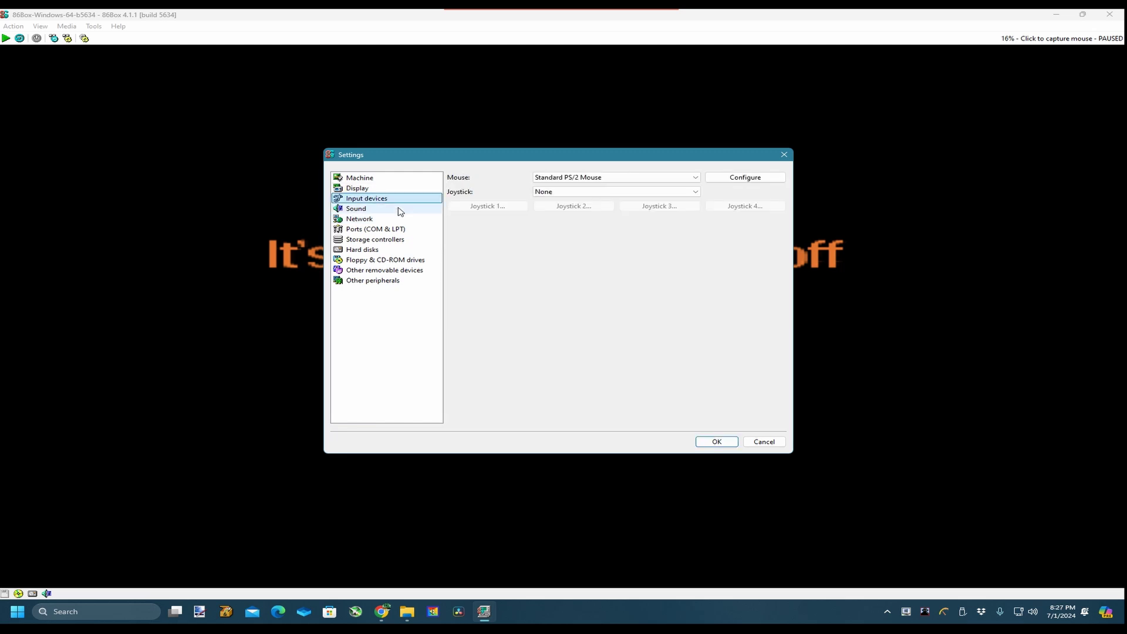
{"action": "left_click", "coordinate": [569, 178]}
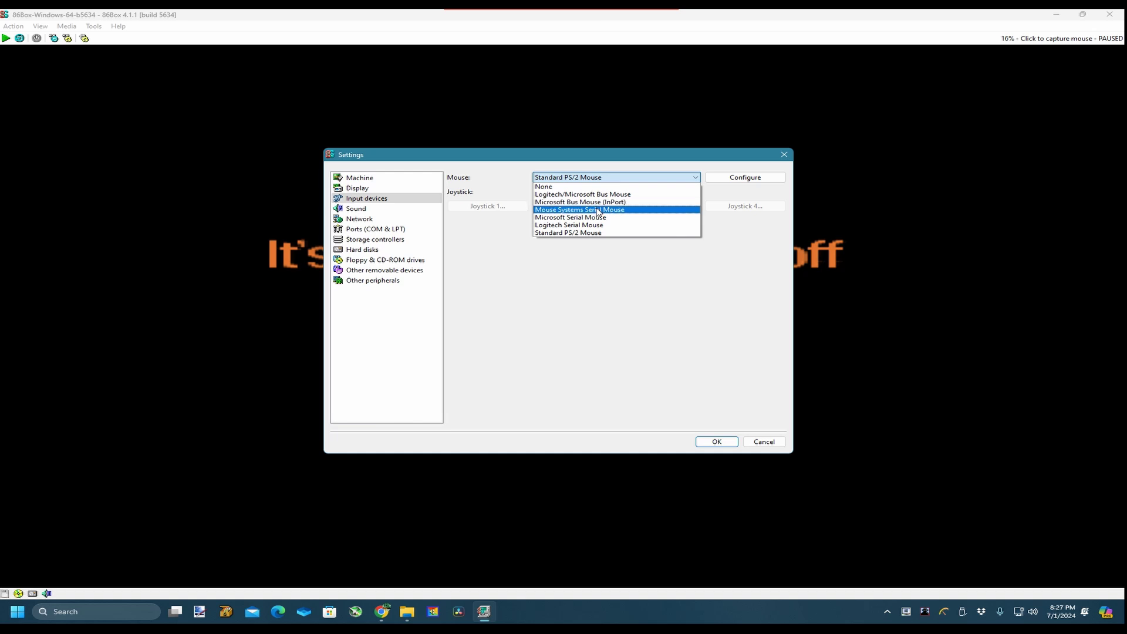
{"action": "left_click", "coordinate": [596, 218]}
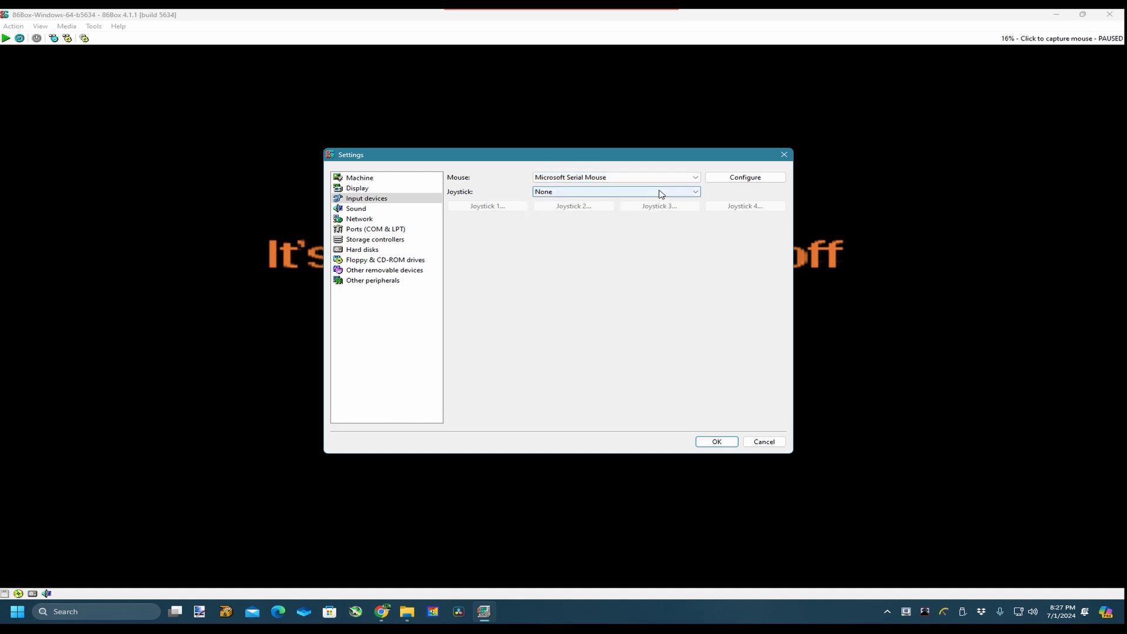
{"action": "left_click", "coordinate": [731, 180]}
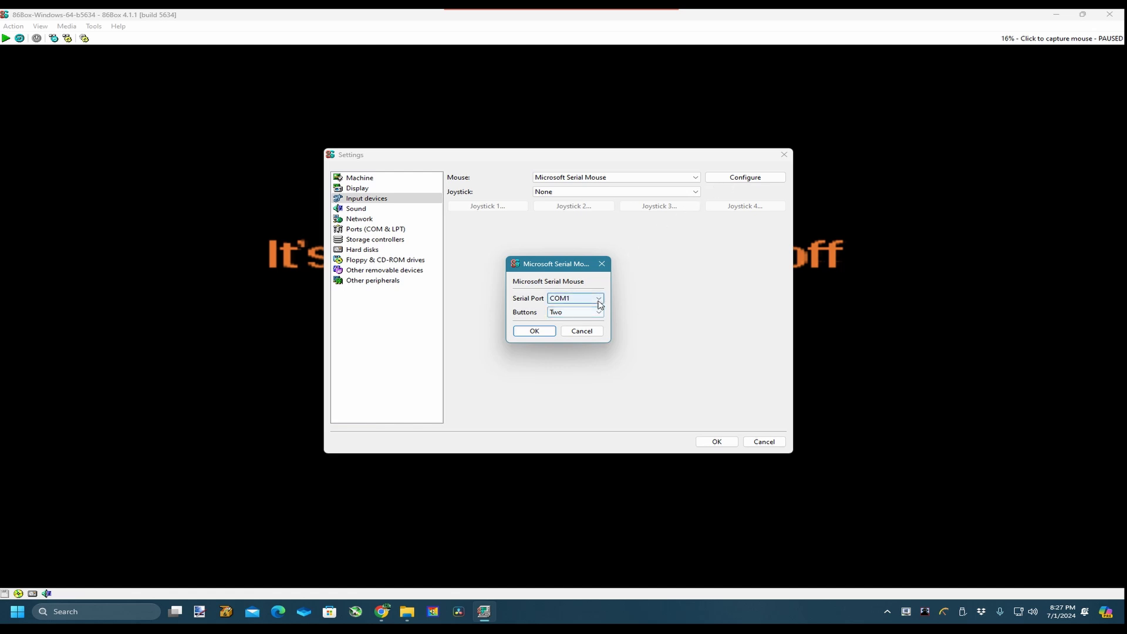
{"action": "left_click", "coordinate": [598, 298]}
{"action": "left_click", "coordinate": [574, 310]}
{"action": "left_click", "coordinate": [551, 330]}
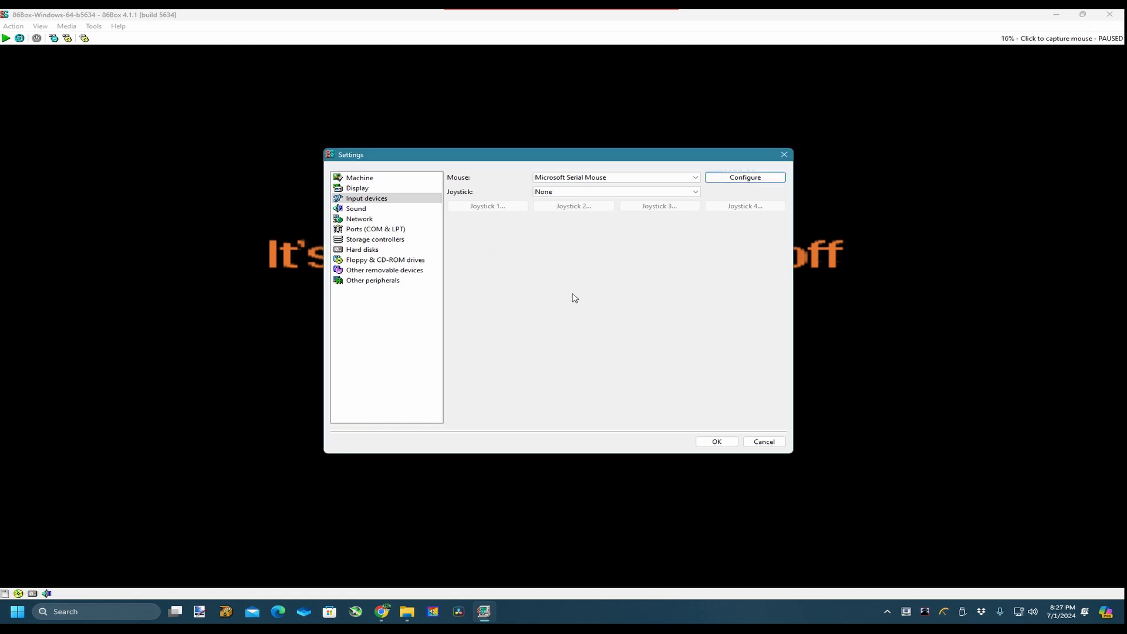
Step: Make [ISA] AdLib Gold Sound card #1, then view the Ports (COM & LPT) page
{"action": "left_click", "coordinate": [398, 209]}
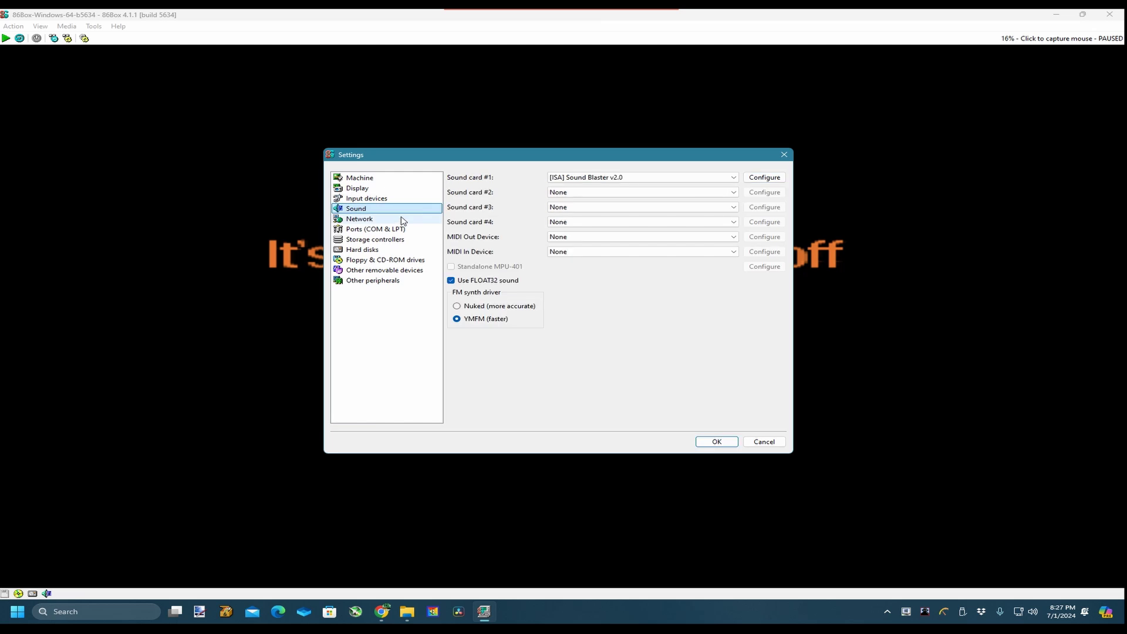
{"action": "left_click", "coordinate": [625, 179]}
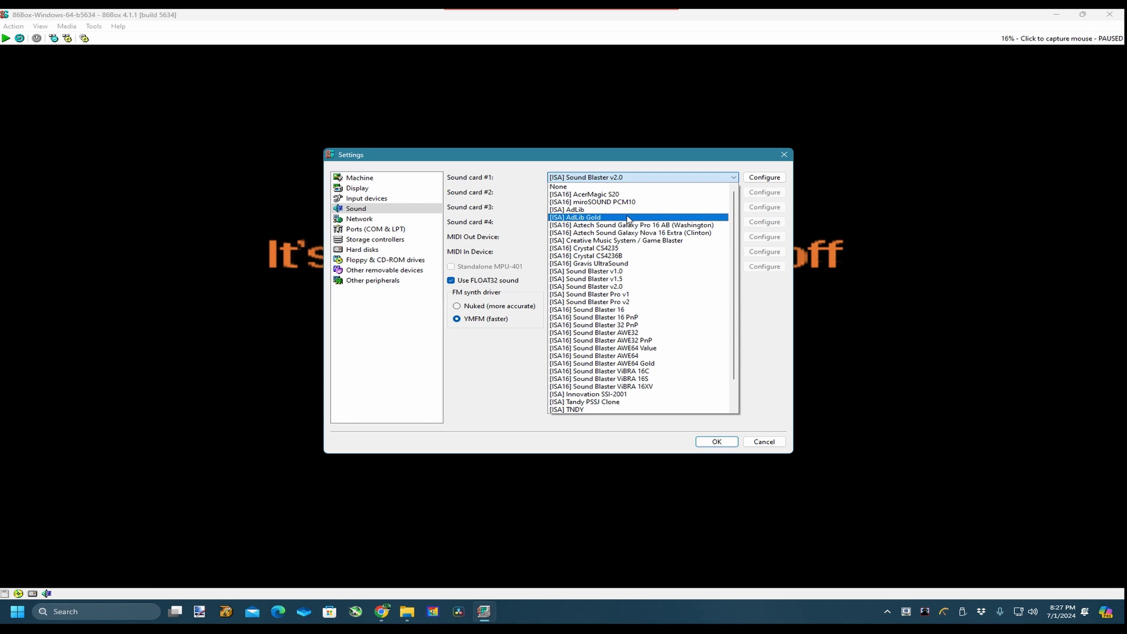
{"action": "scroll", "coordinate": [629, 220], "scroll_direction": "down", "scroll_amount": 2}
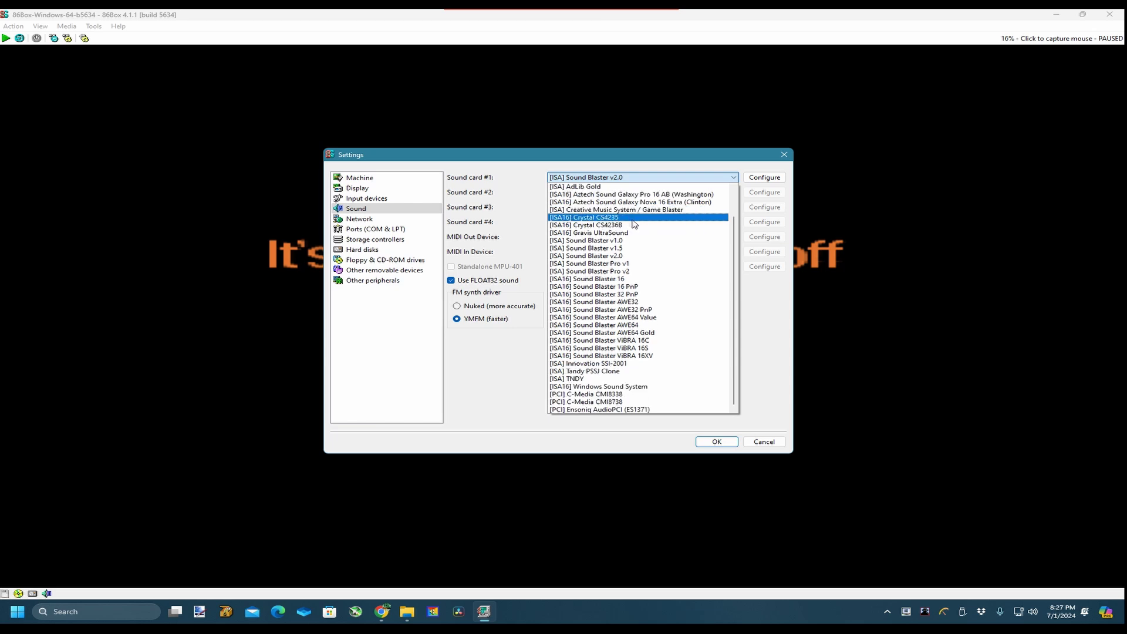
{"action": "scroll", "coordinate": [634, 223], "scroll_direction": "up", "scroll_amount": 2}
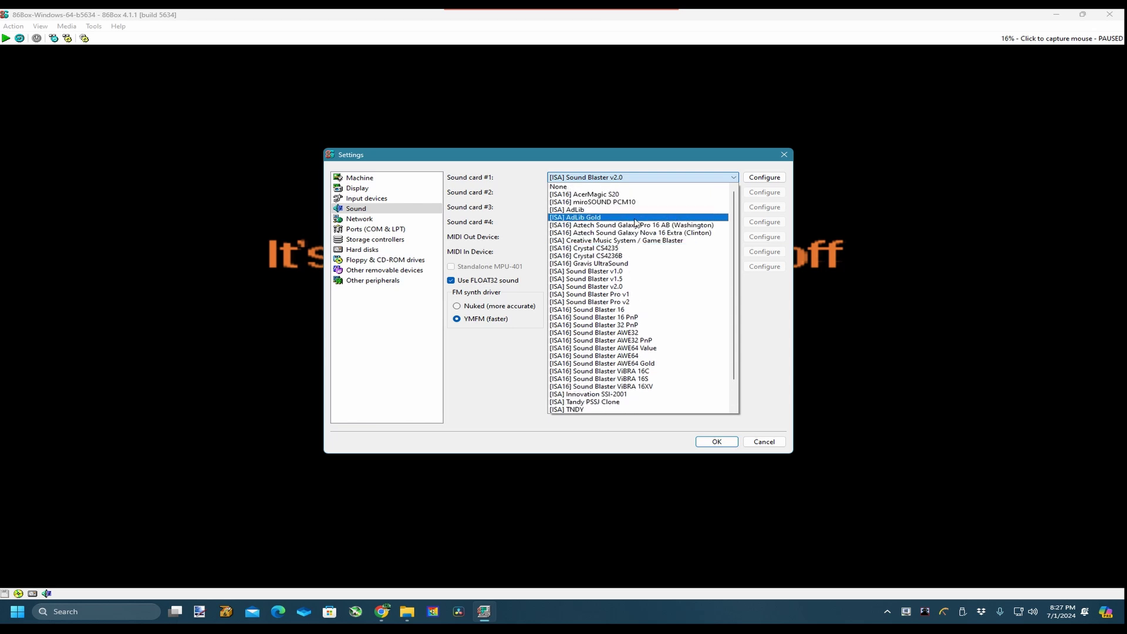
{"action": "left_click", "coordinate": [604, 217]}
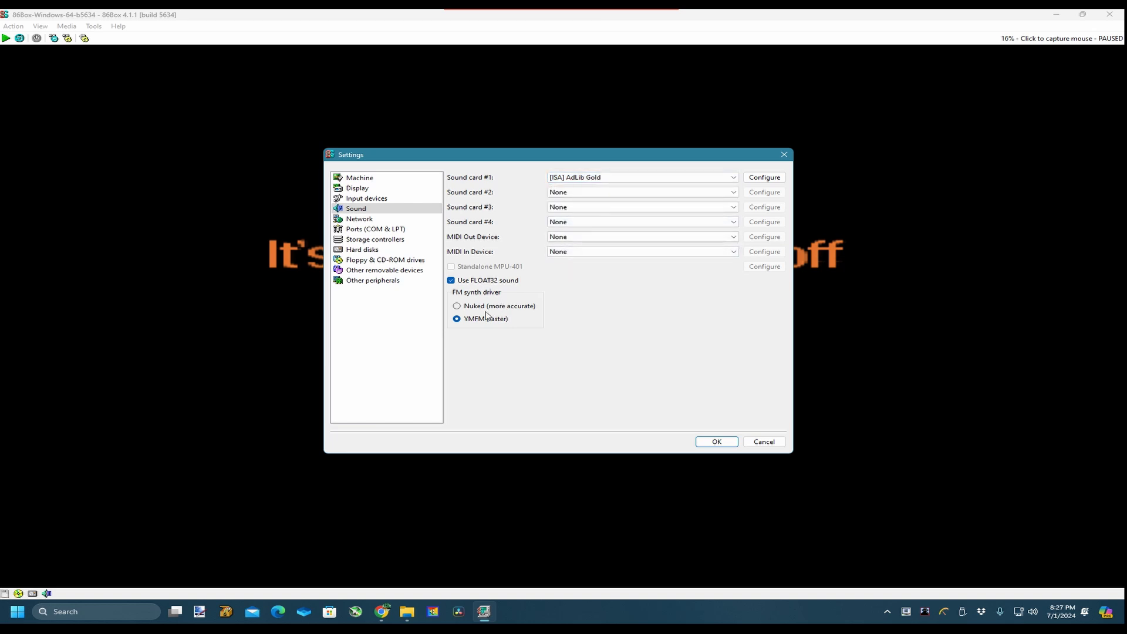
{"action": "left_click", "coordinate": [390, 229]}
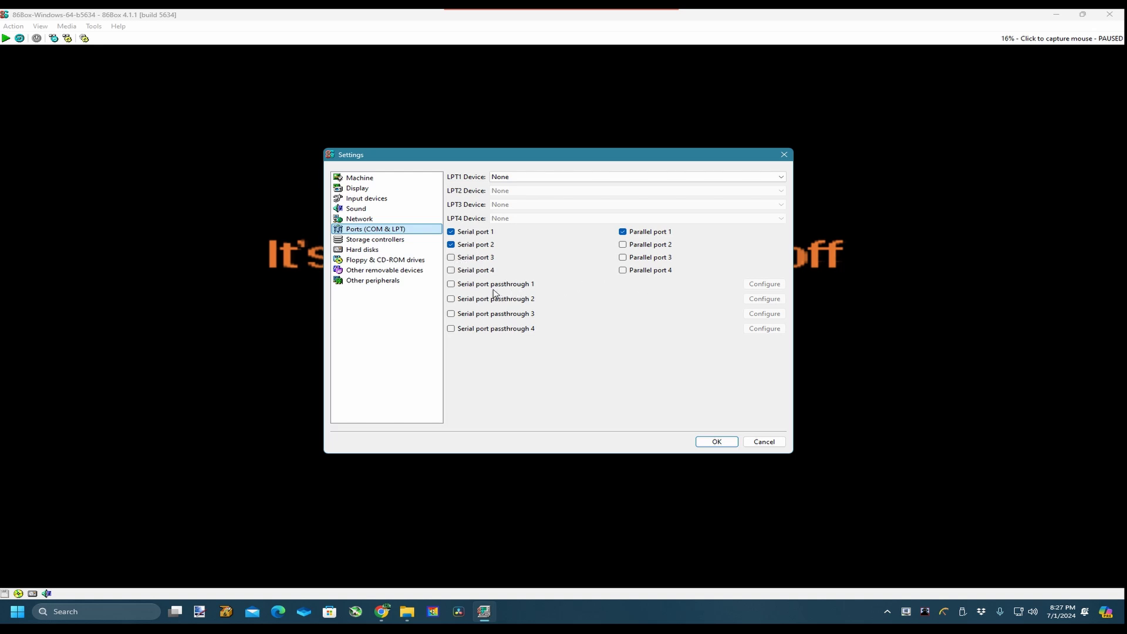
Step: Review storage controllers, the 500MB hard disk, floppy/CD-ROM drives, removable devices and peripherals, then reopen Machine
{"action": "left_click", "coordinate": [382, 240]}
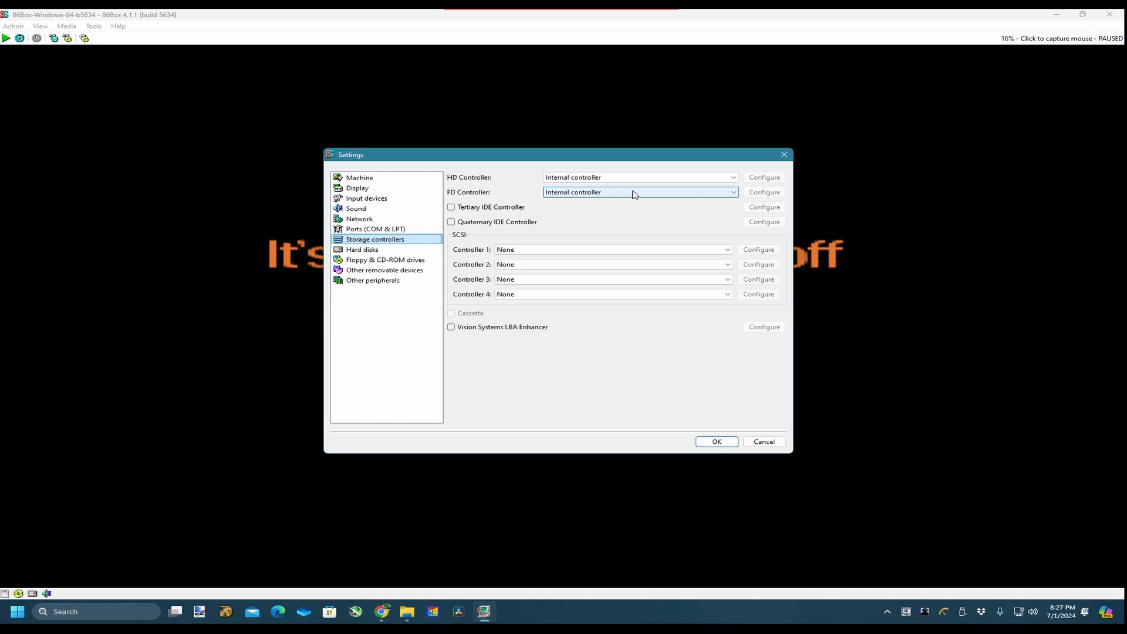
{"action": "left_click", "coordinate": [369, 251]}
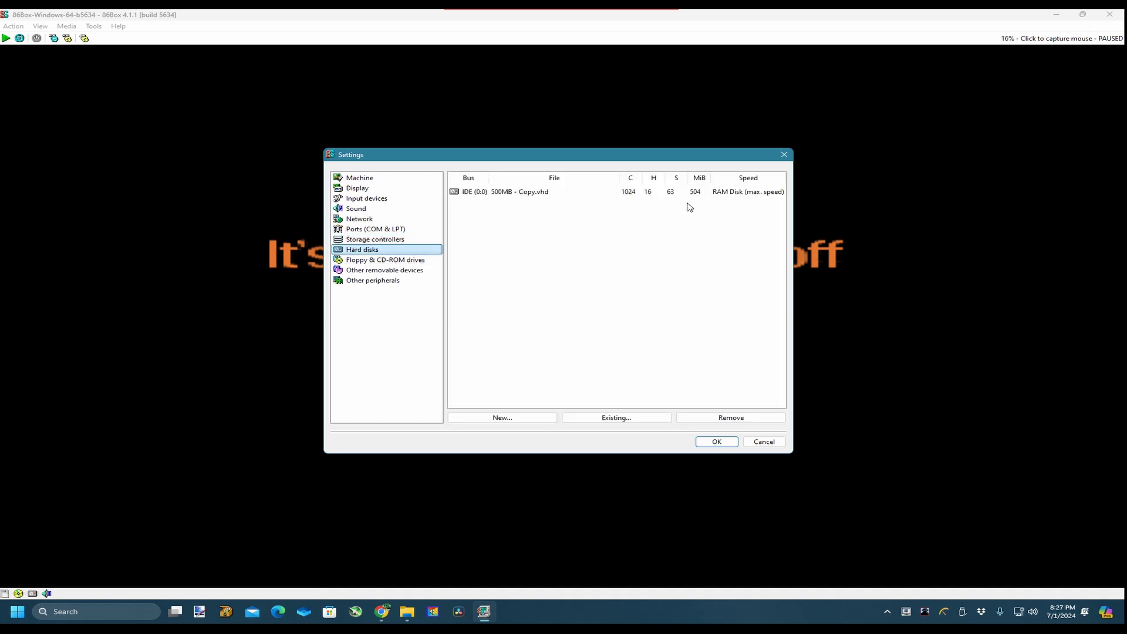
{"action": "left_click", "coordinate": [554, 194]}
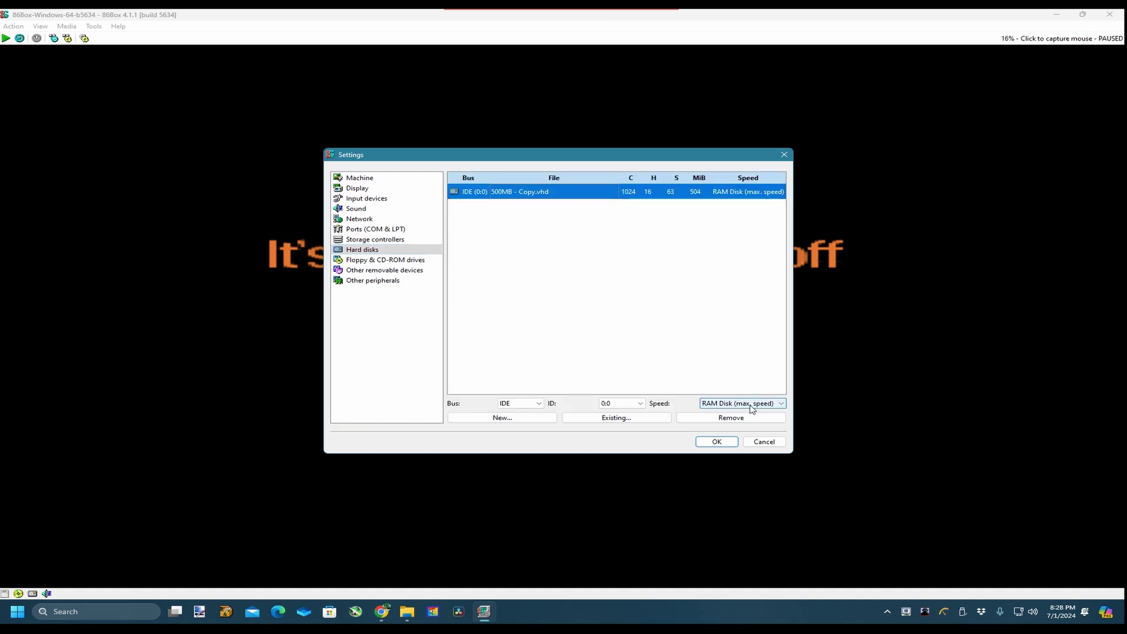
{"action": "left_click", "coordinate": [395, 260]}
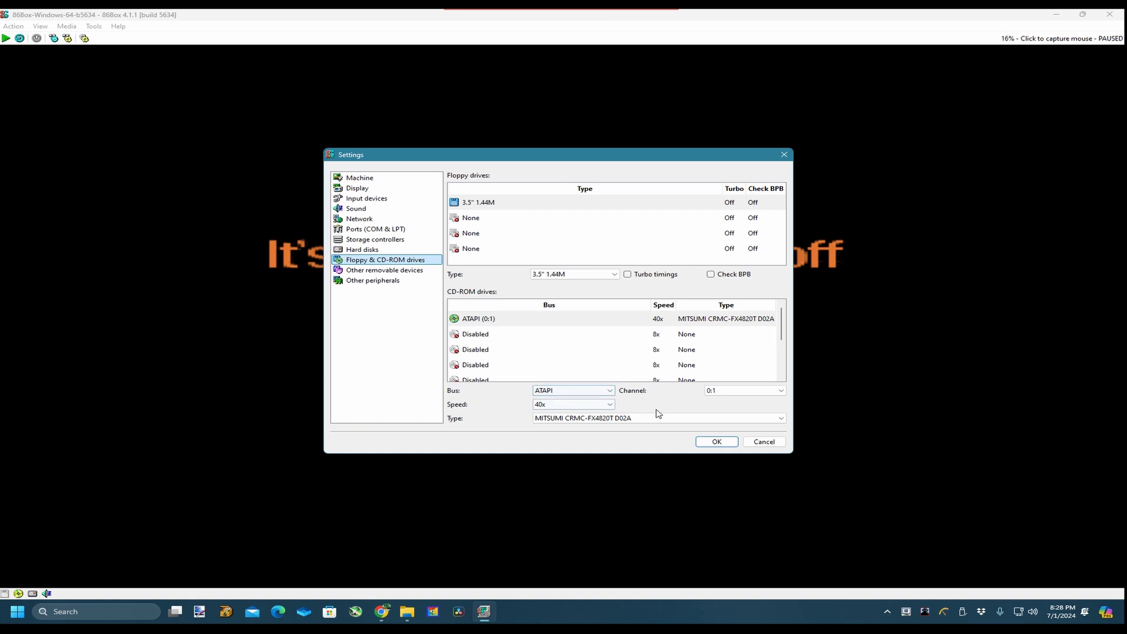
{"action": "left_click", "coordinate": [377, 271]}
{"action": "left_click", "coordinate": [382, 281]}
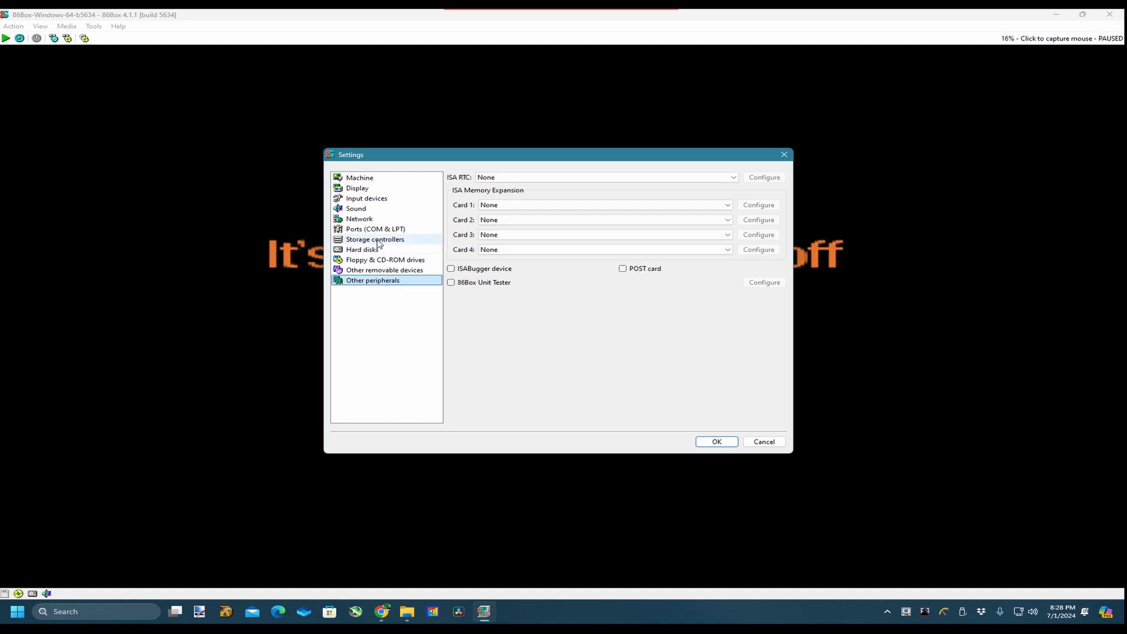
{"action": "left_click", "coordinate": [359, 177]}
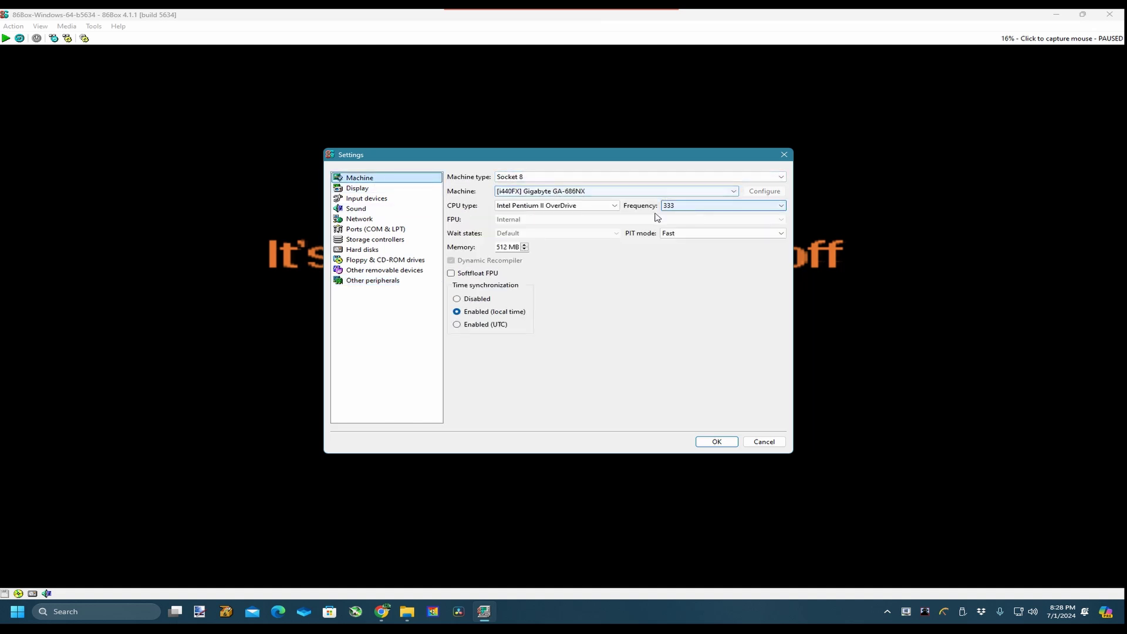
Step: Choose Intel Pentium Pro at 200 with Softfloat FPU ticked and confirm with OK
{"action": "left_click", "coordinate": [578, 207]}
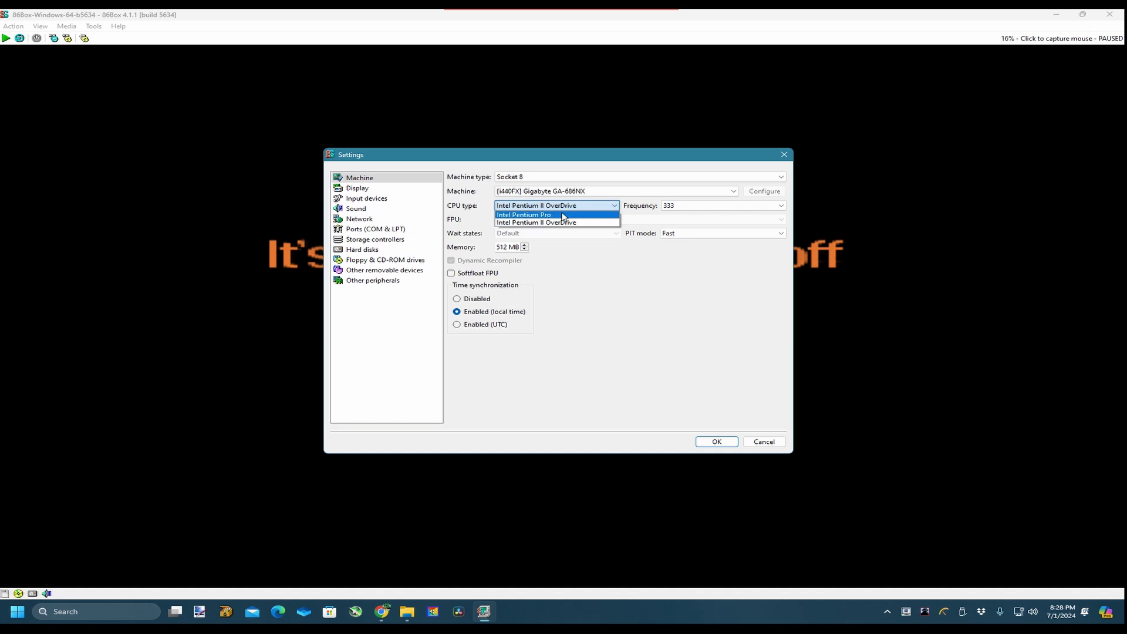
{"action": "left_click", "coordinate": [562, 215]}
{"action": "left_click", "coordinate": [687, 209]}
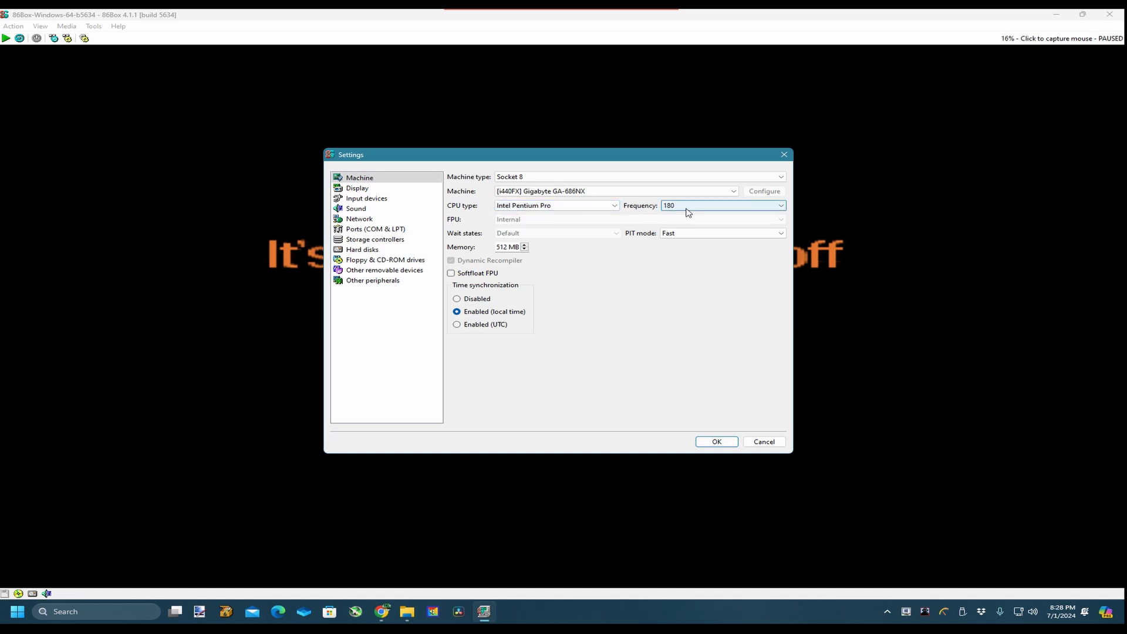
{"action": "left_click", "coordinate": [674, 253]}
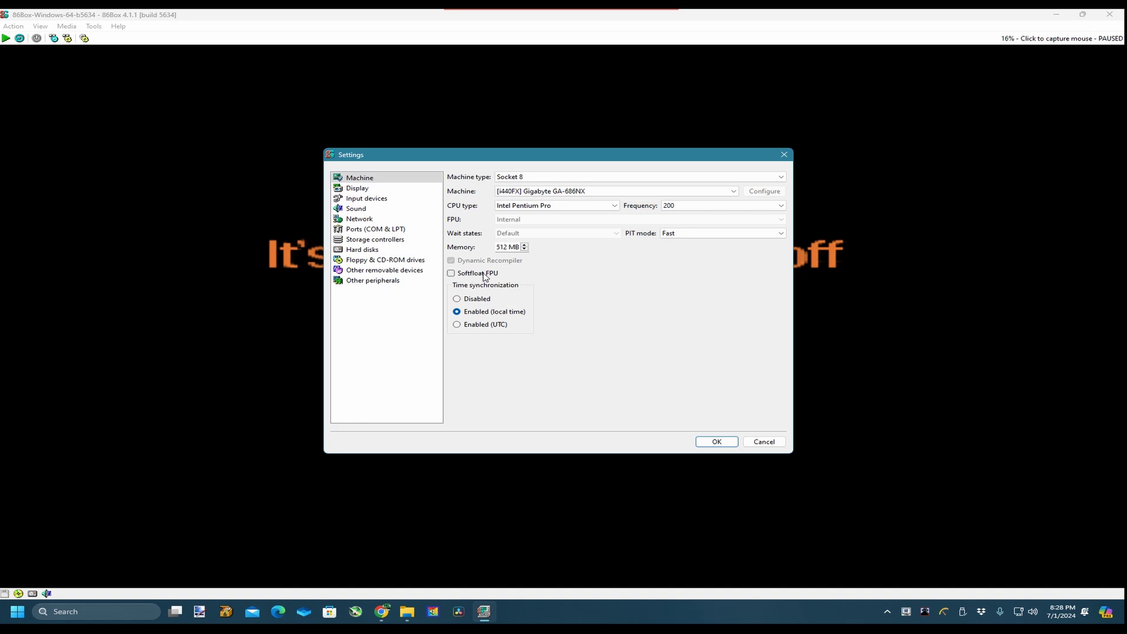
{"action": "left_click", "coordinate": [450, 273]}
{"action": "left_click", "coordinate": [716, 442]}
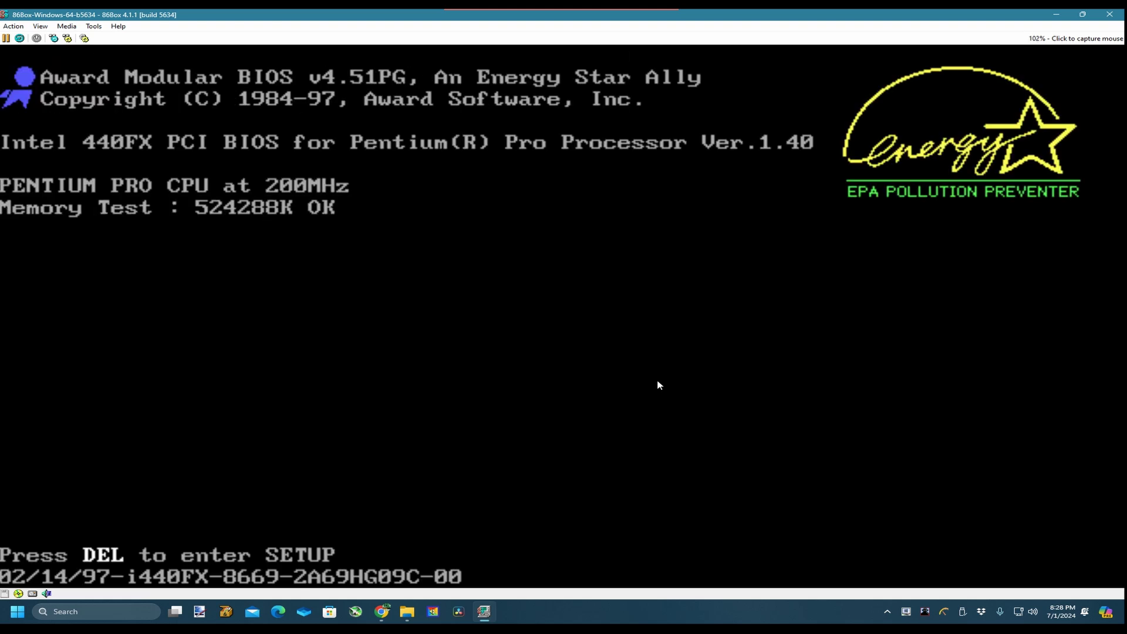
Step: Enter the Award BIOS setup at POST and look over the Standard CMOS date and time fields
{"action": "key", "text": "Delete"}
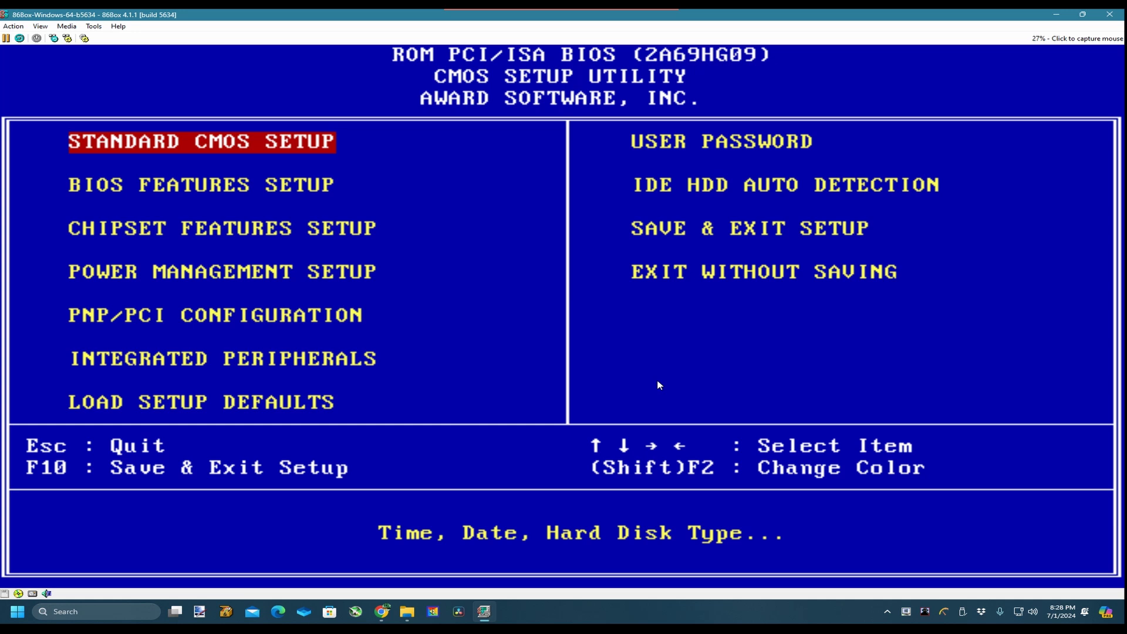
{"action": "key", "text": "Down"}
{"action": "key", "text": "Down"}
{"action": "key", "text": "Up"}
{"action": "key", "text": "Up"}
{"action": "key", "text": "Down"}
{"action": "key", "text": "Down"}
{"action": "key", "text": "Down"}
{"action": "key", "text": "Up"}
{"action": "key", "text": "Up"}
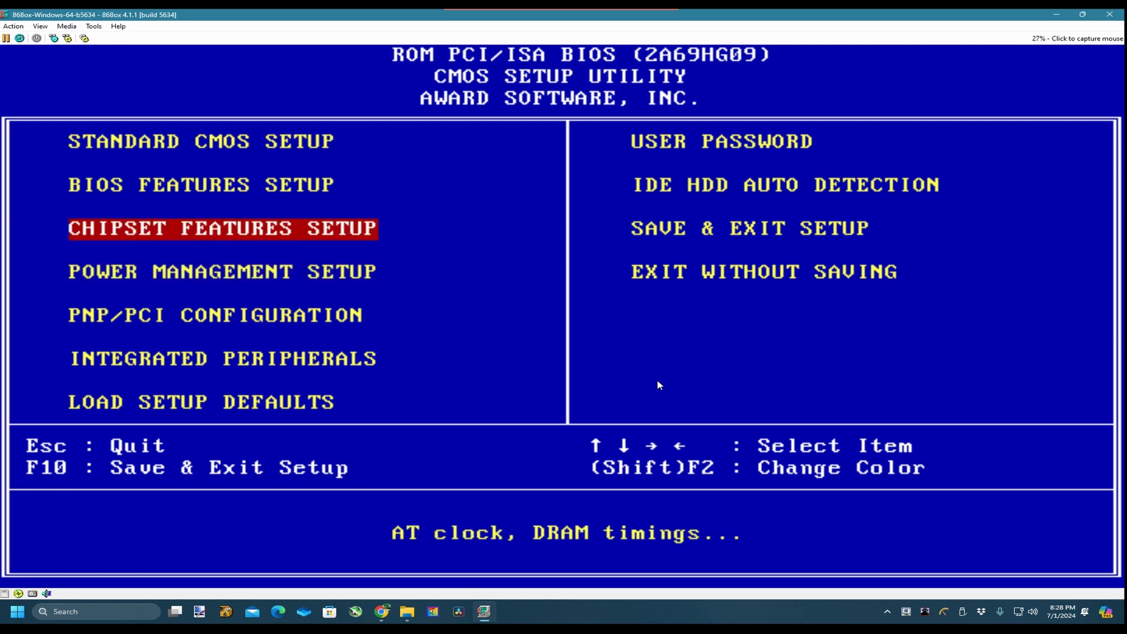
{"action": "key", "text": "Up"}
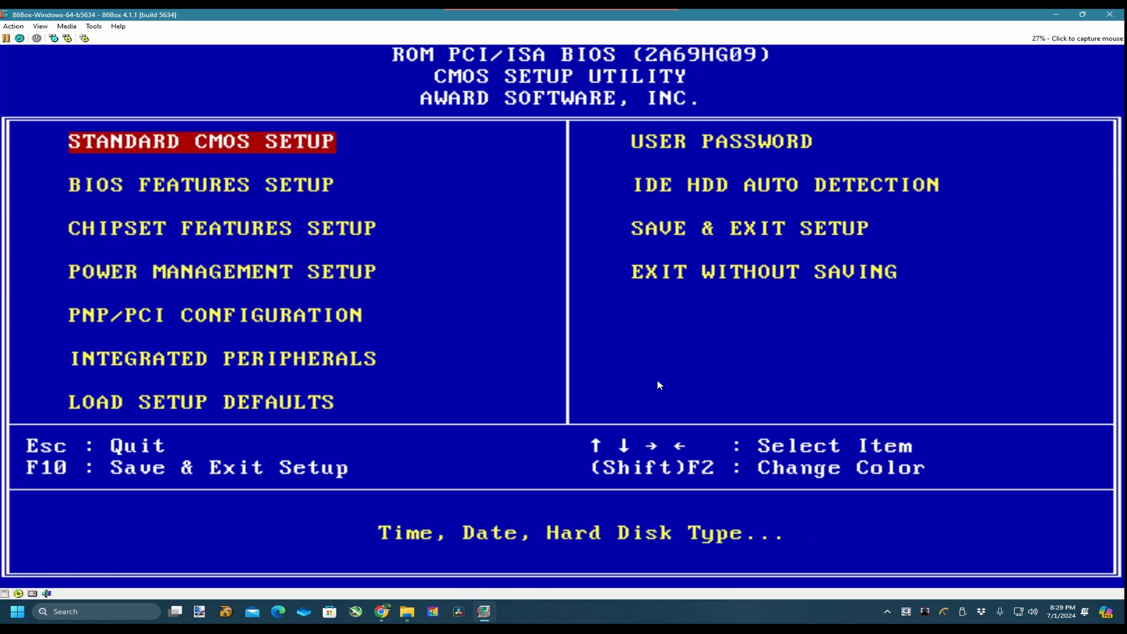
{"action": "key", "text": "Return"}
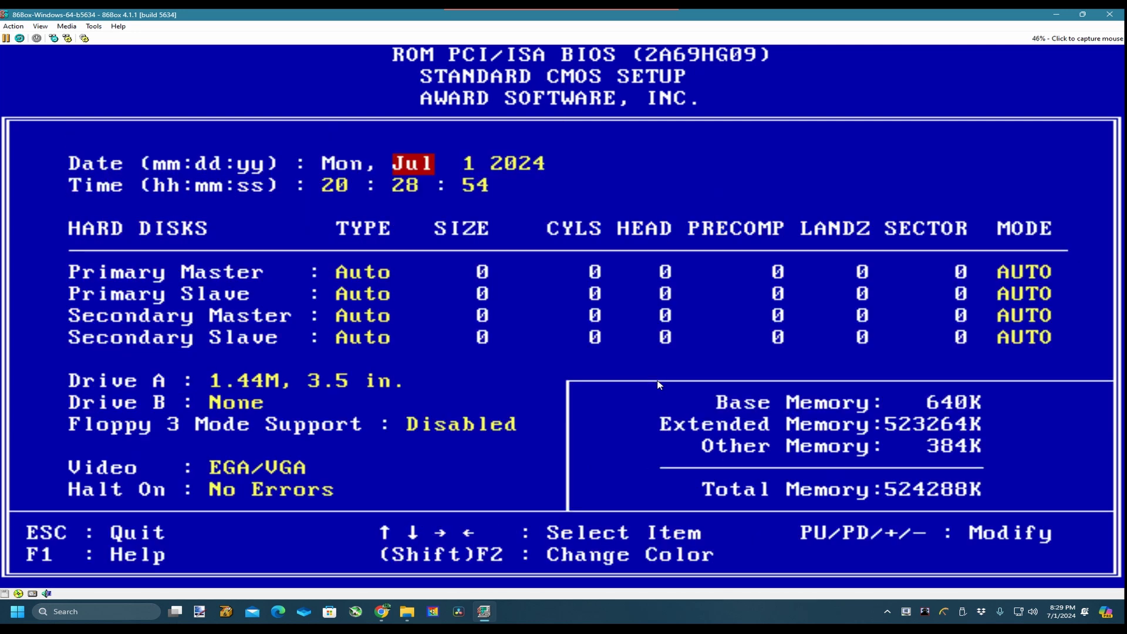
{"action": "key", "text": "Right"}
{"action": "key", "text": "Down"}
{"action": "key", "text": "Right"}
{"action": "key", "text": "Escape"}
Step: Browse BIOS Features Setup down to Typematic Rate Setting and return to the main menu
{"action": "key", "text": "Down"}
{"action": "key", "text": "Return"}
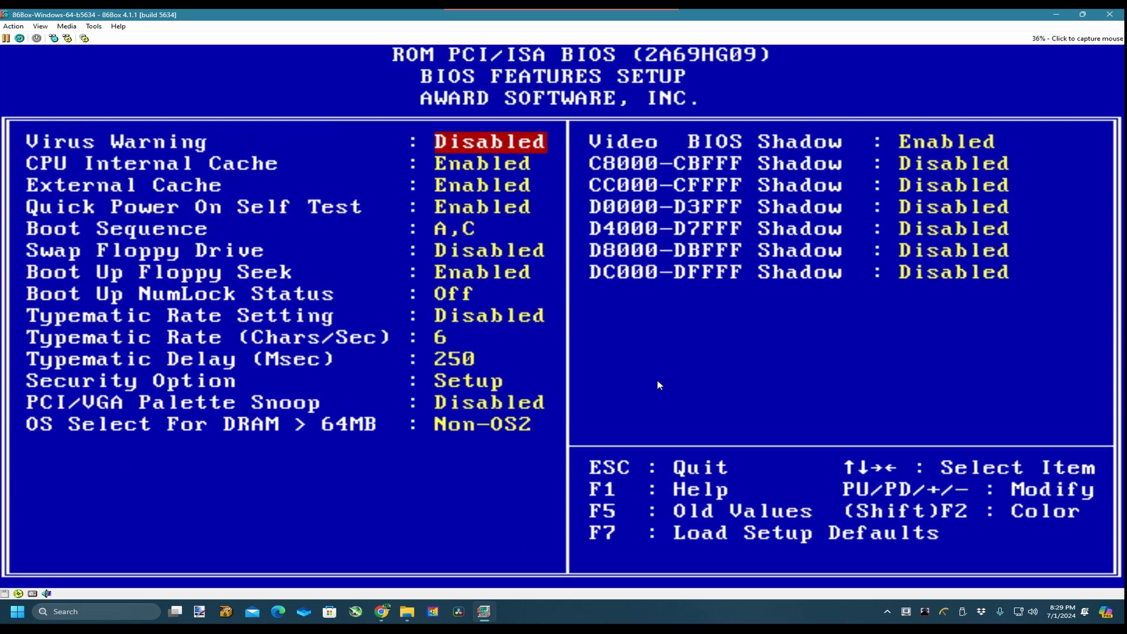
{"action": "key", "text": "Down"}
{"action": "key", "text": "Down"}
{"action": "key", "text": "Down"}
{"action": "key", "text": "Down"}
{"action": "key", "text": "Down"}
{"action": "key", "text": "Down"}
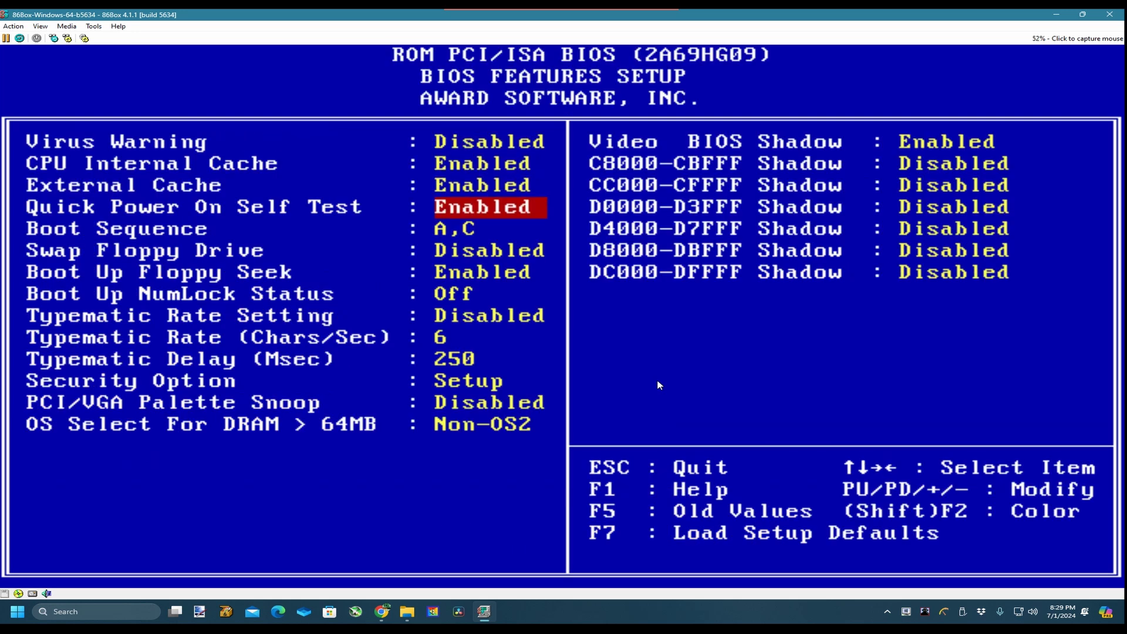
{"action": "key", "text": "Down"}
{"action": "key", "text": "Down"}
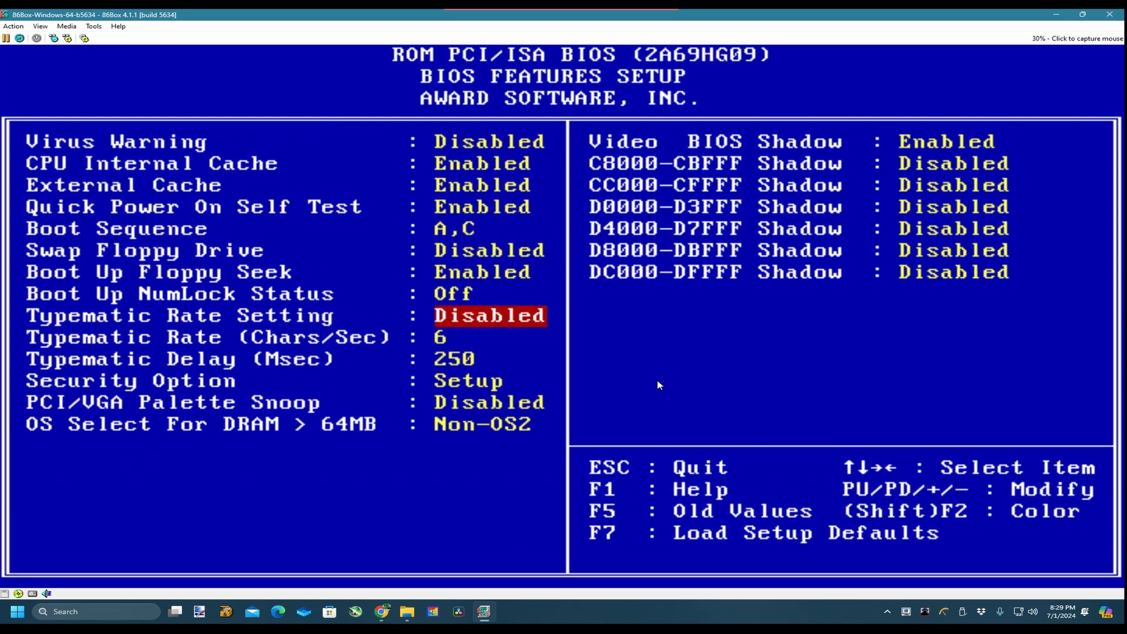
{"action": "key", "text": "Escape"}
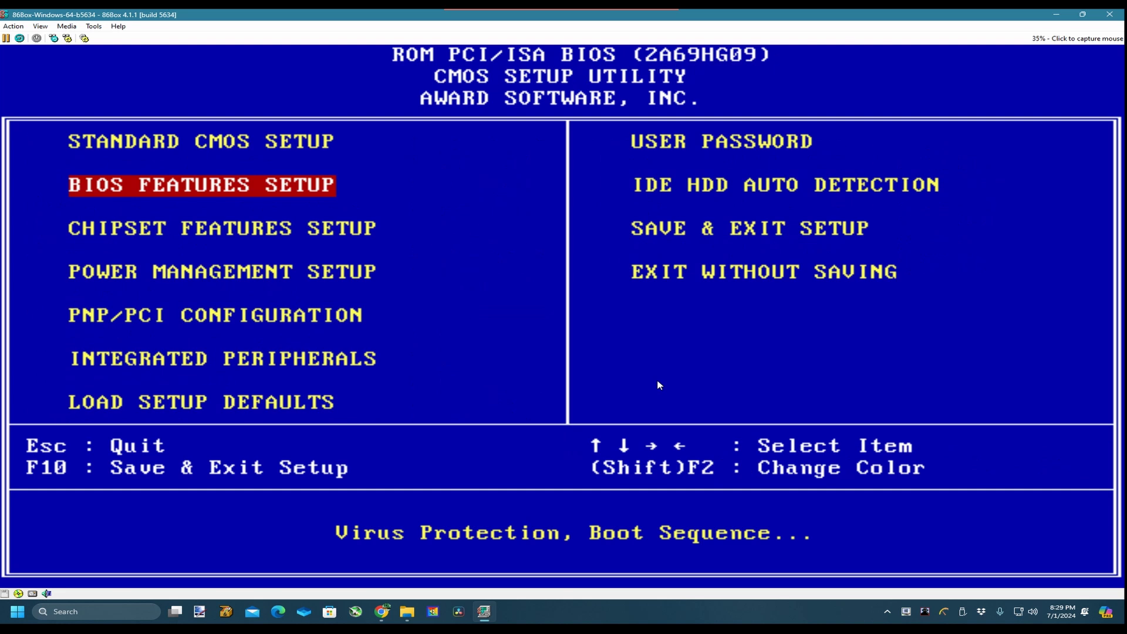
Step: Set Video RAM Cacheable to Enabled in Chipset Features and go back to the main menu
{"action": "key", "text": "Down"}
{"action": "key", "text": "Return"}
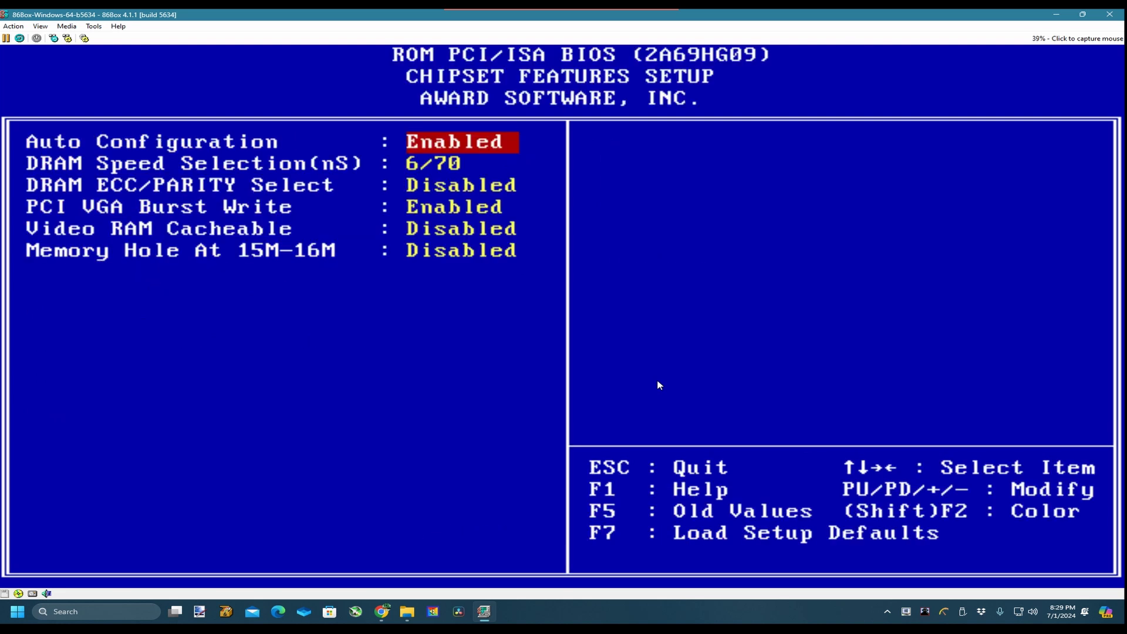
{"action": "key", "text": "Down"}
{"action": "key", "text": "Down"}
{"action": "key", "text": "Down"}
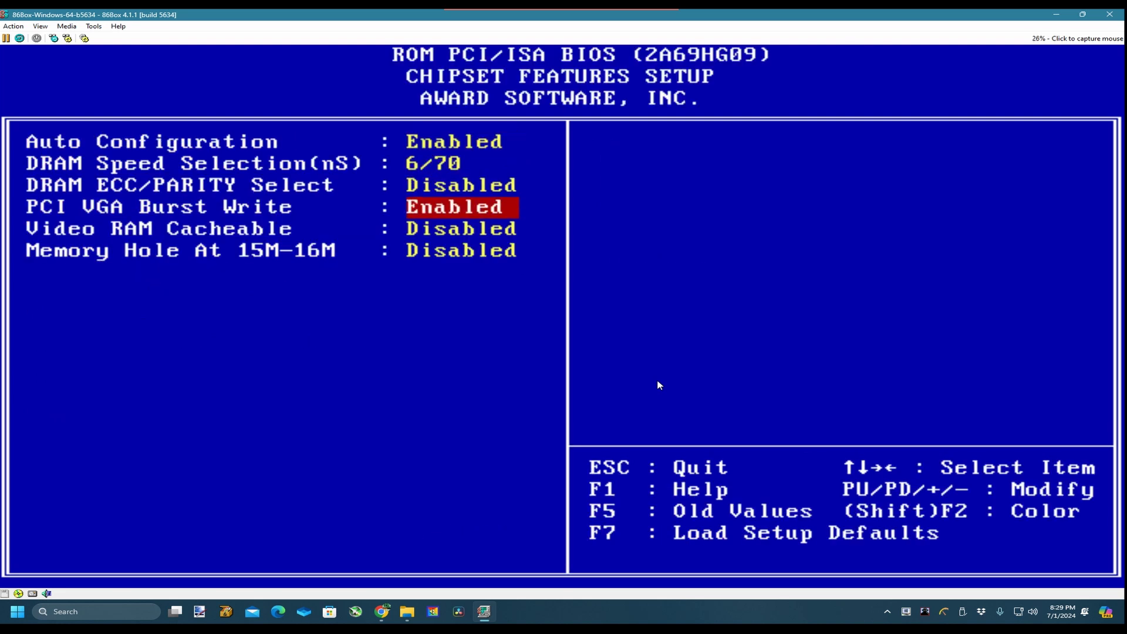
{"action": "key", "text": "Down"}
{"action": "key", "text": "Page_Down"}
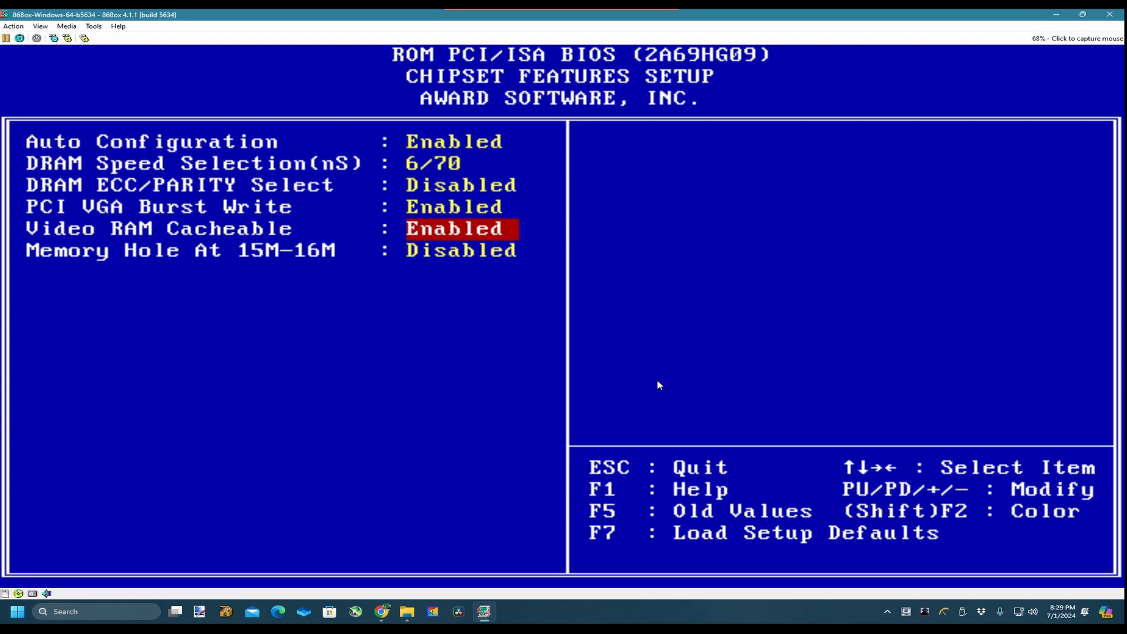
{"action": "key", "text": "Up"}
{"action": "key", "text": "Up"}
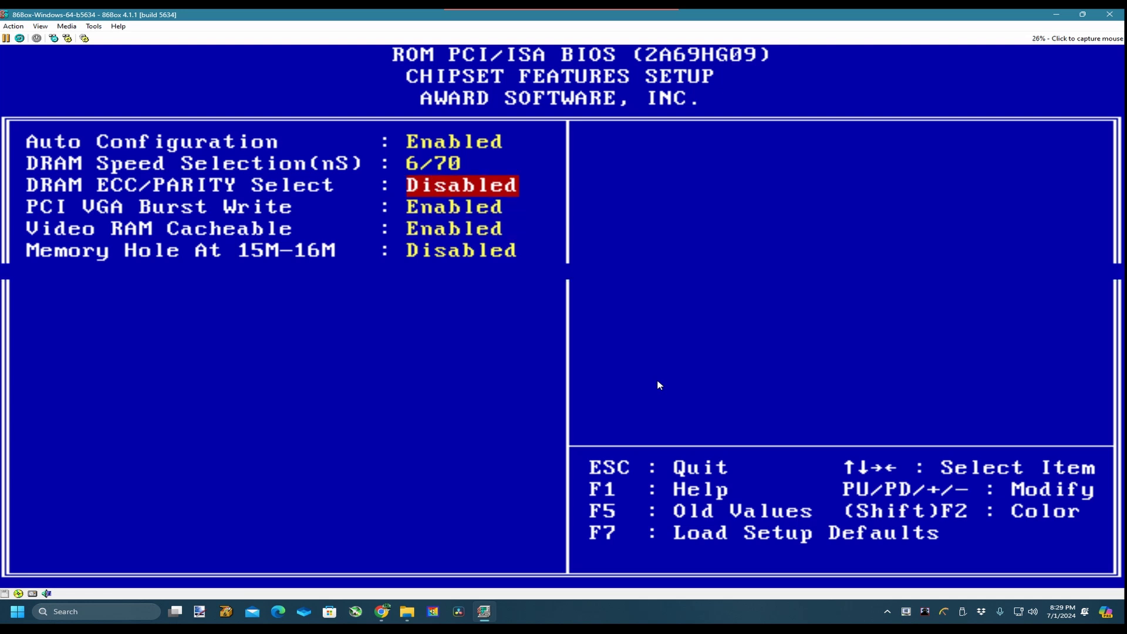
{"action": "key", "text": "Escape"}
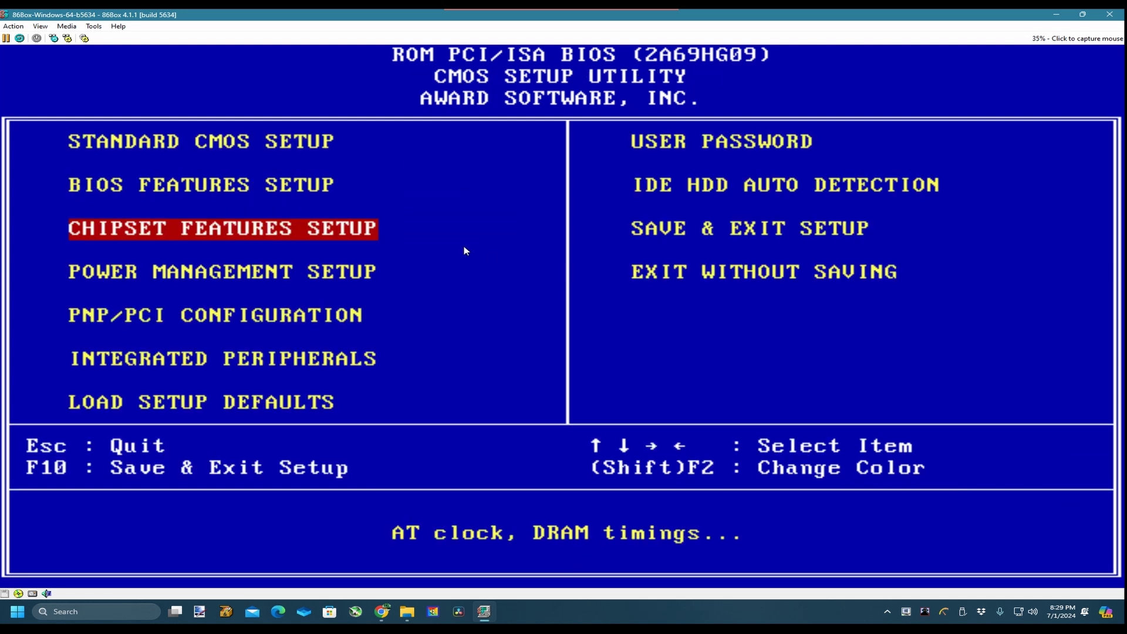
Step: Open the machine settings and make Sound Blaster AWE32 PnP the first sound card
{"action": "left_click", "coordinate": [94, 26]}
{"action": "left_click", "coordinate": [278, 151]}
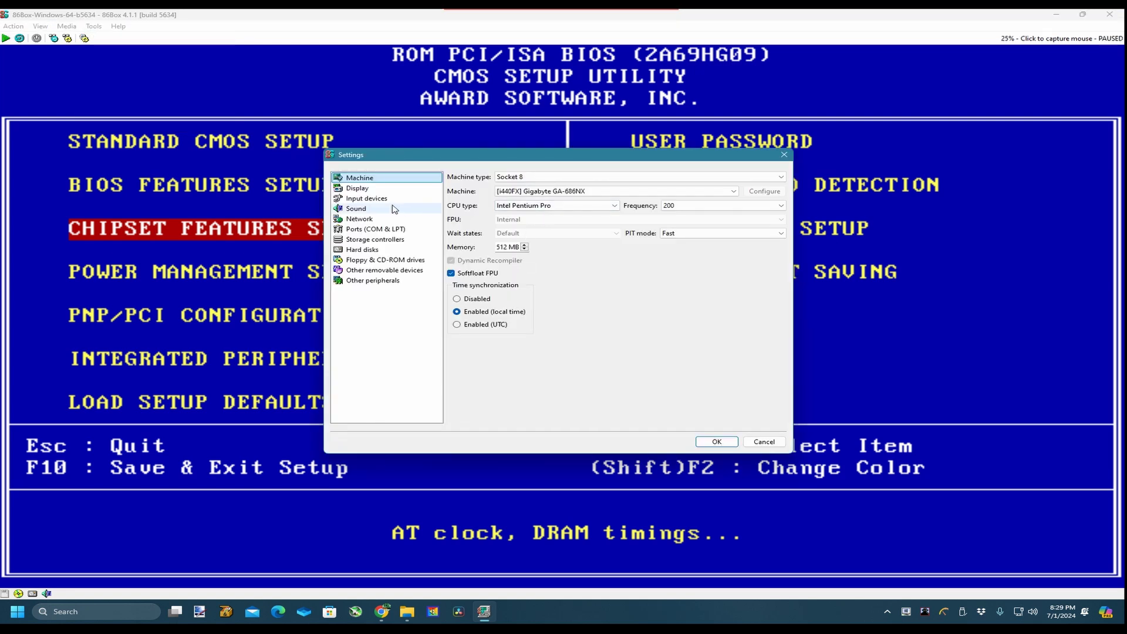
{"action": "left_click", "coordinate": [392, 209]}
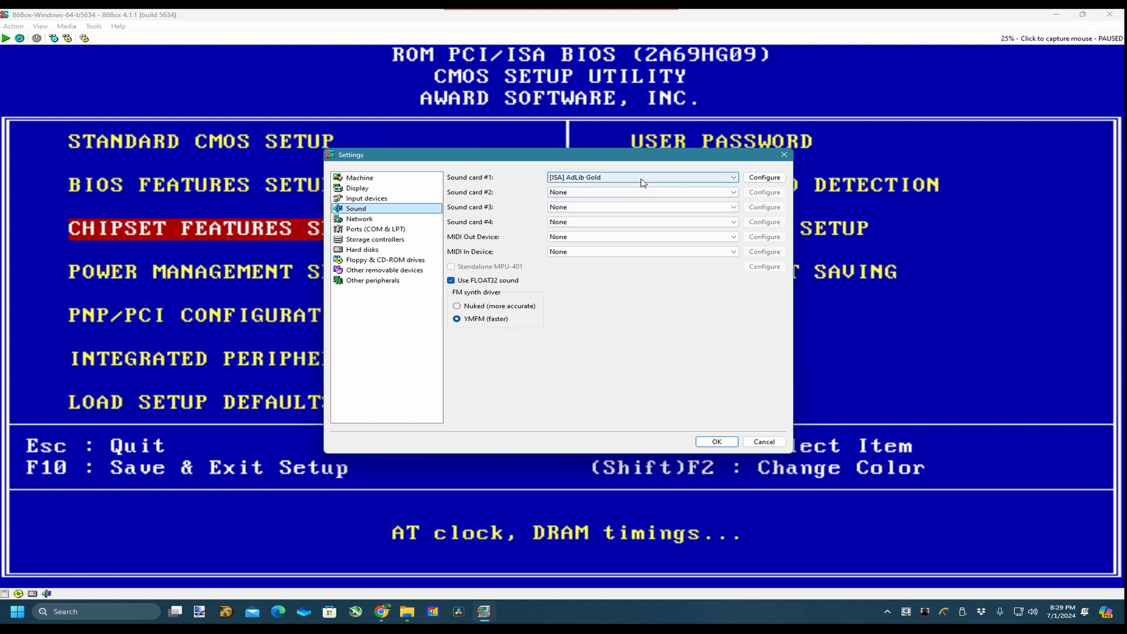
{"action": "left_click", "coordinate": [640, 176]}
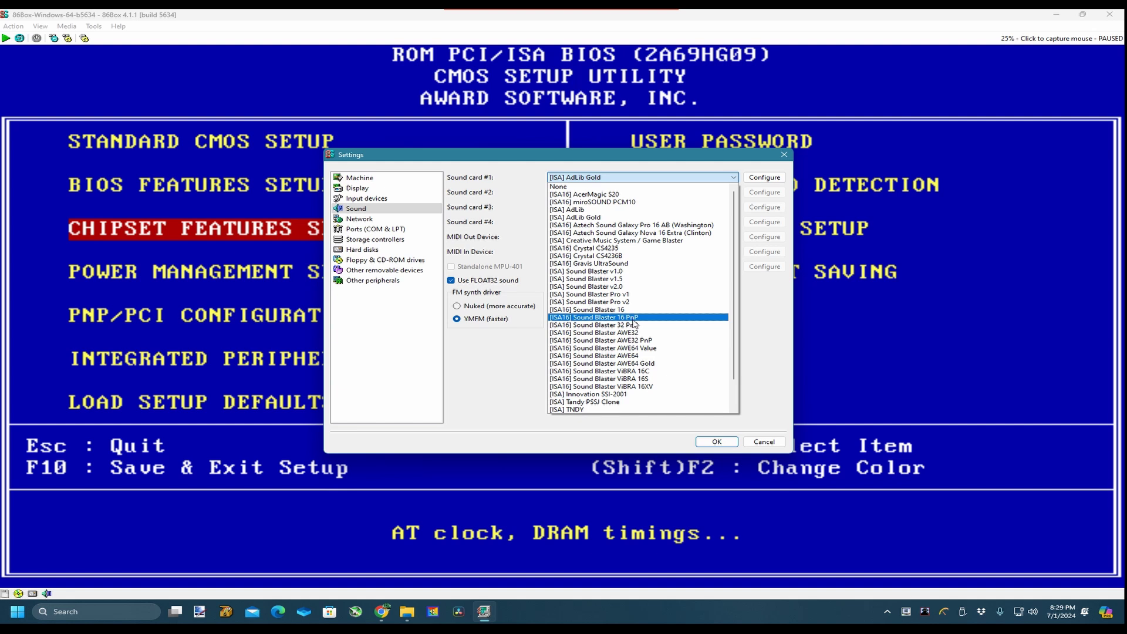
{"action": "left_click", "coordinate": [647, 340]}
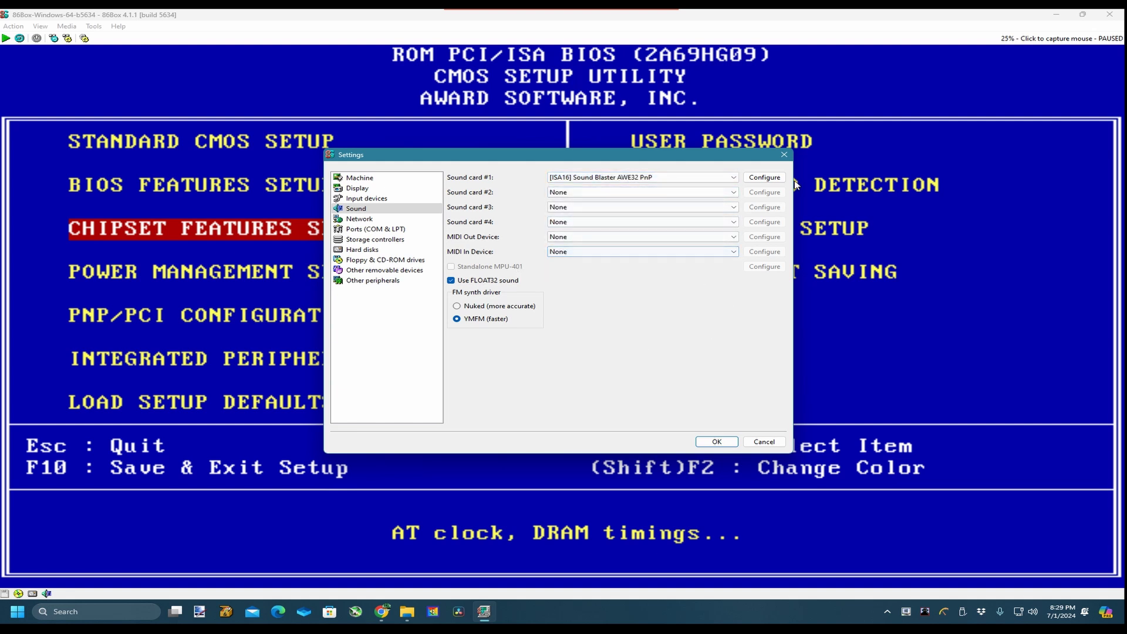
Step: Give the AWE32 28 MB of onboard RAM and apply the settings
{"action": "left_click", "coordinate": [765, 177]}
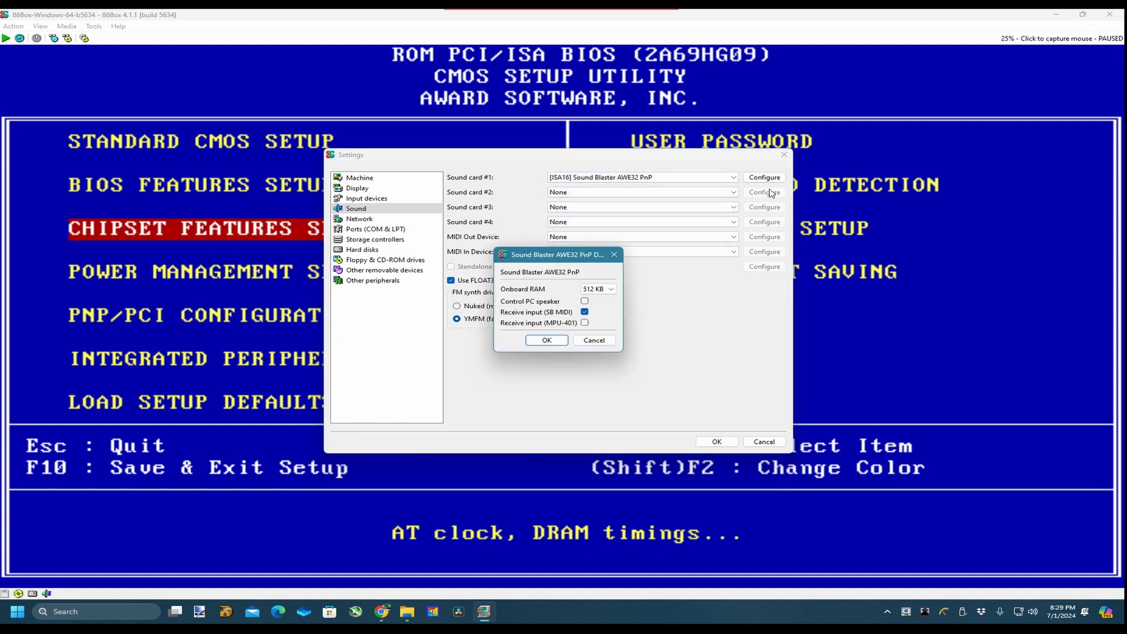
{"action": "left_click", "coordinate": [611, 291]}
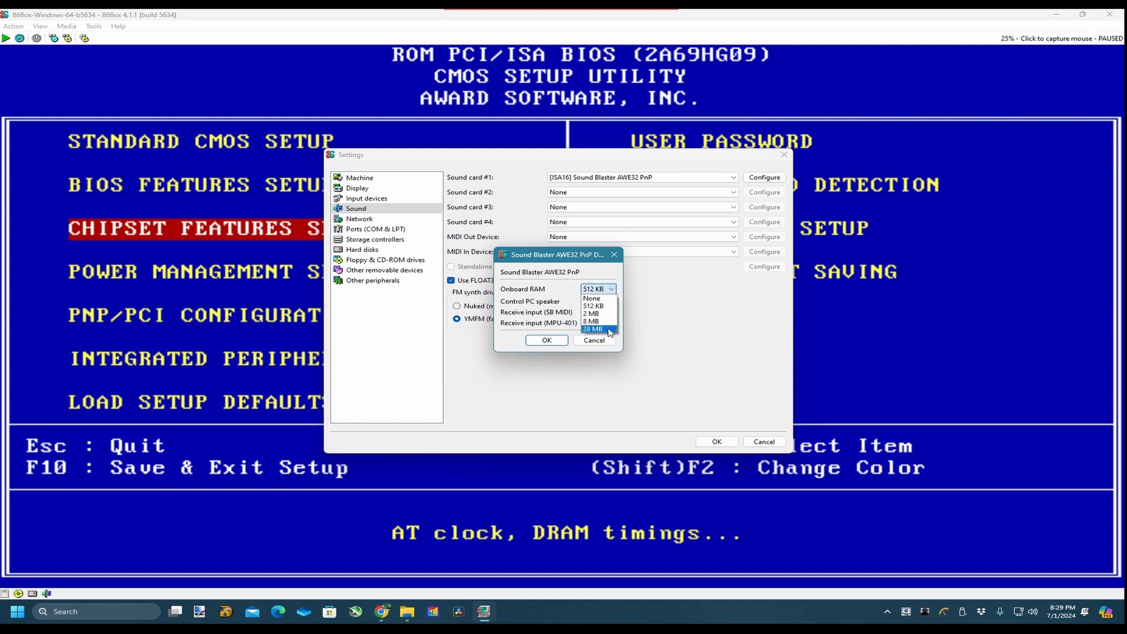
{"action": "left_click", "coordinate": [591, 313]}
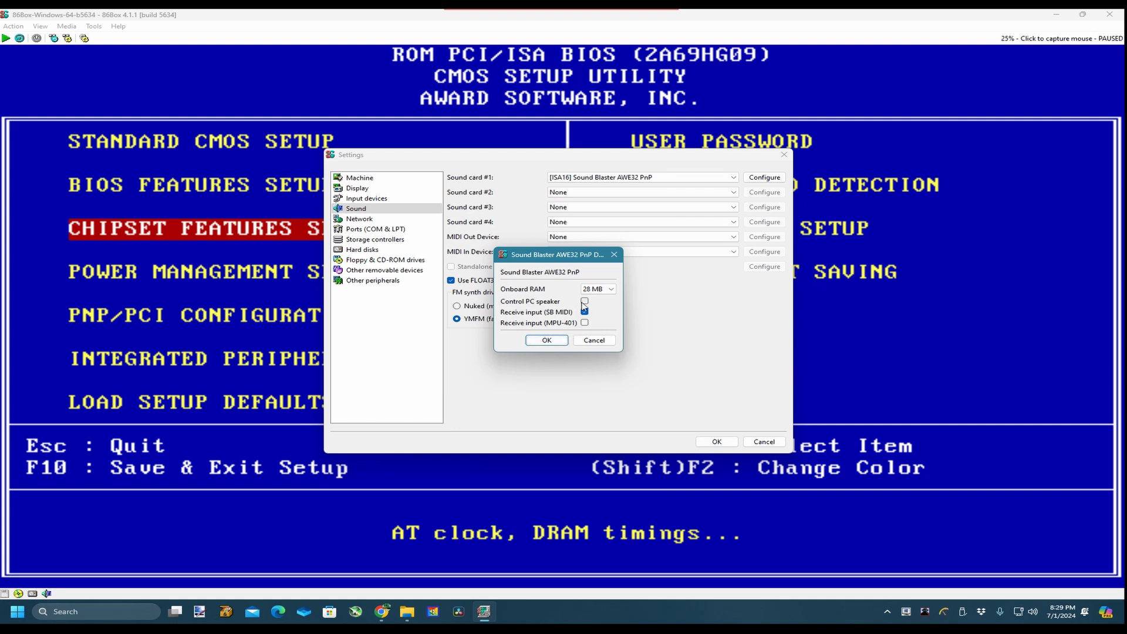
{"action": "left_click", "coordinate": [562, 341]}
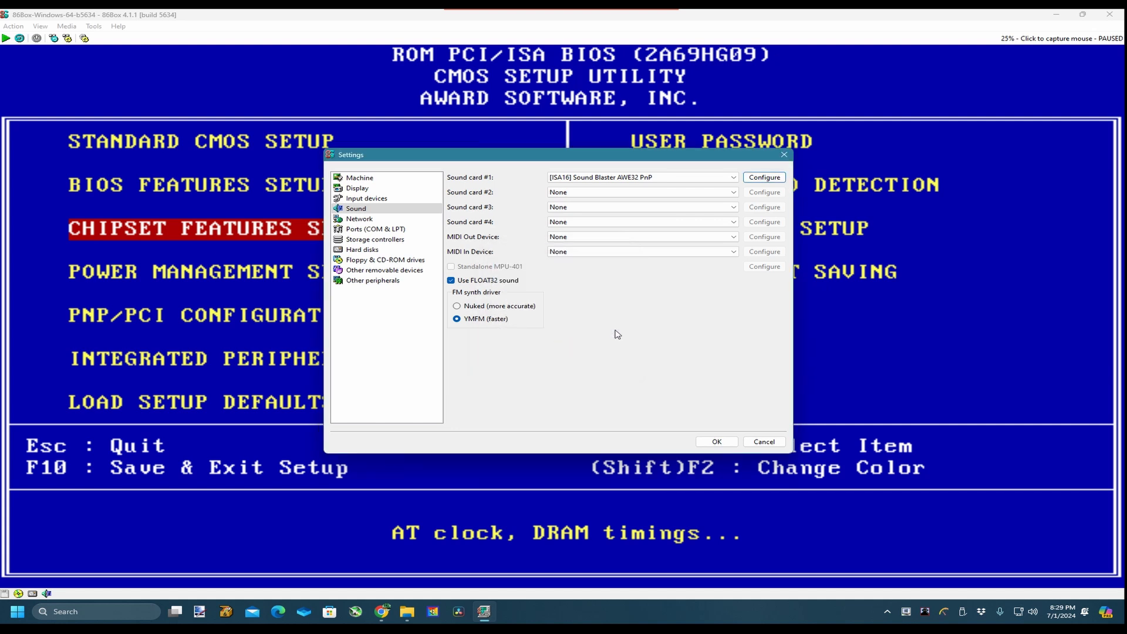
{"action": "left_click", "coordinate": [715, 441]}
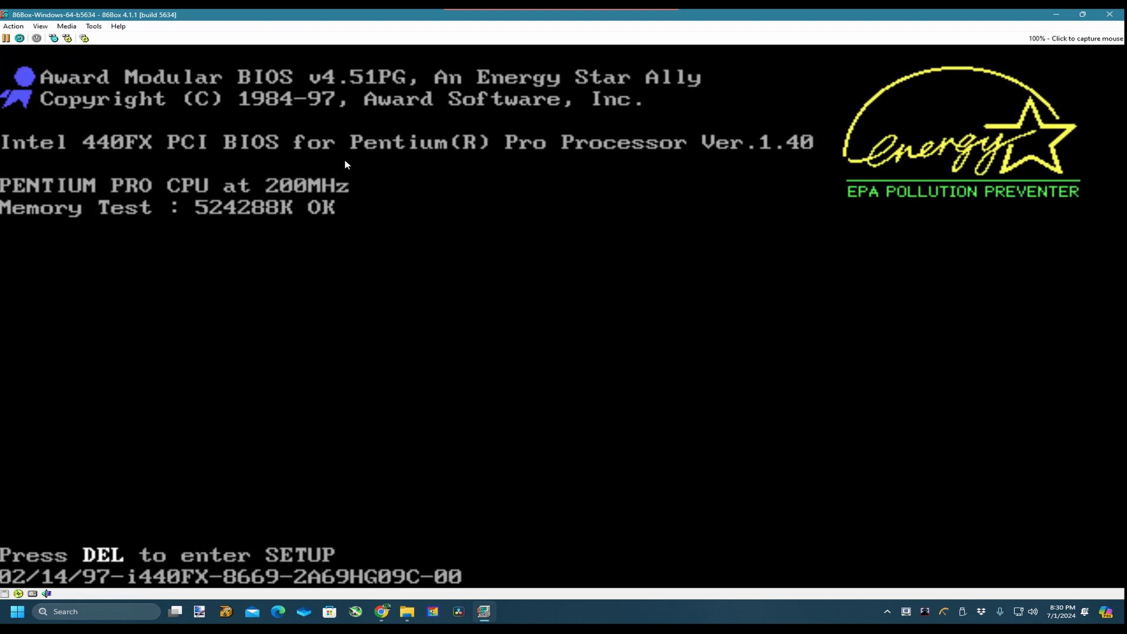
Step: Enter the BIOS setup at POST and look over the Chipset Features page
{"action": "key", "text": "Delete"}
{"action": "key", "text": "Down"}
{"action": "key", "text": "Down"}
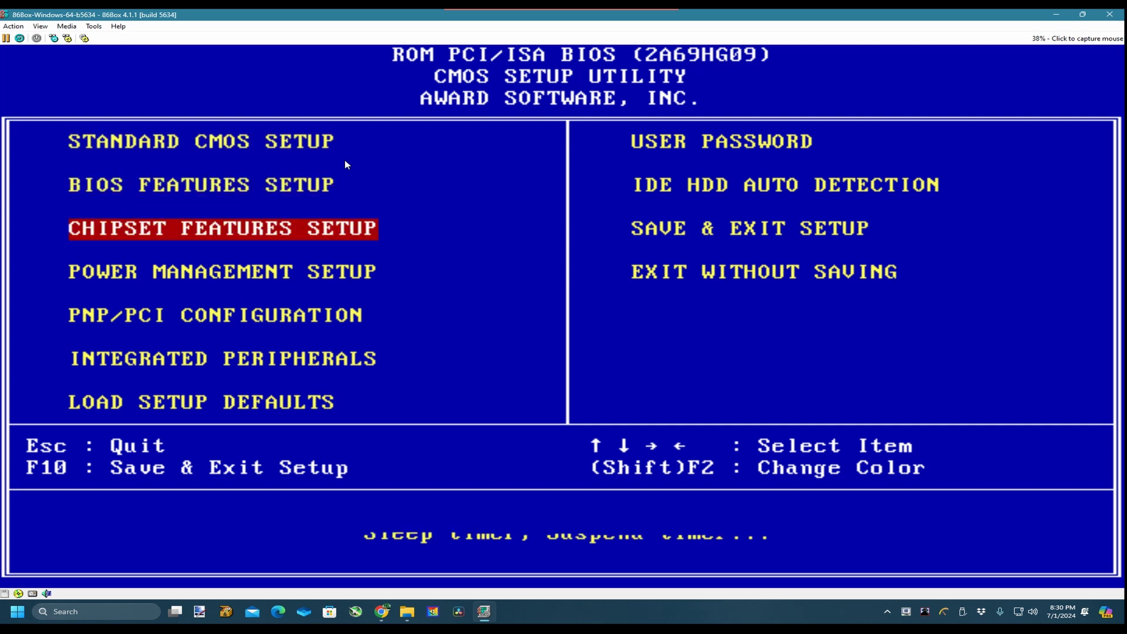
{"action": "key", "text": "Down"}
{"action": "key", "text": "Up"}
{"action": "key", "text": "Return"}
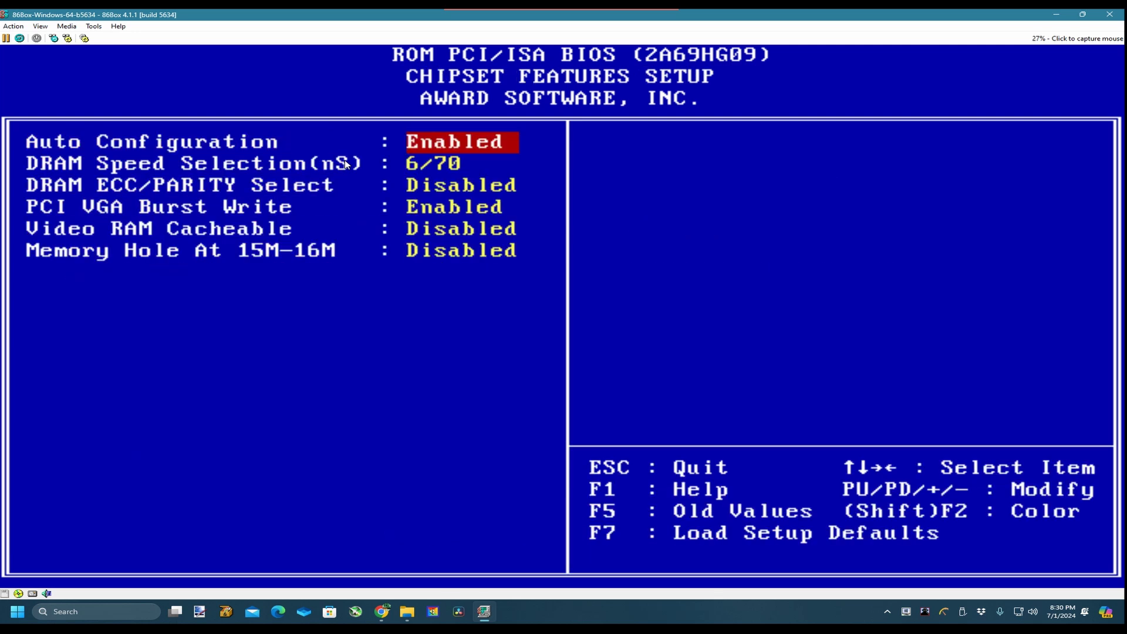
{"action": "key", "text": "Escape"}
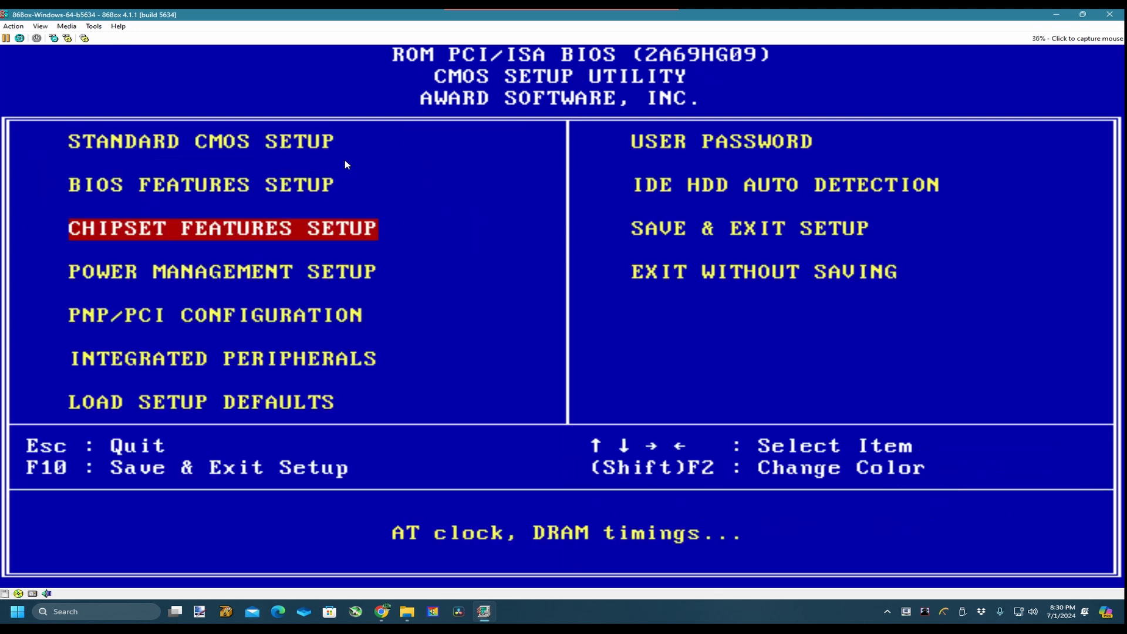
Step: Check Power Management Setup down to Standby Mode, then open PNP/PCI Configuration
{"action": "key", "text": "Down"}
{"action": "key", "text": "Return"}
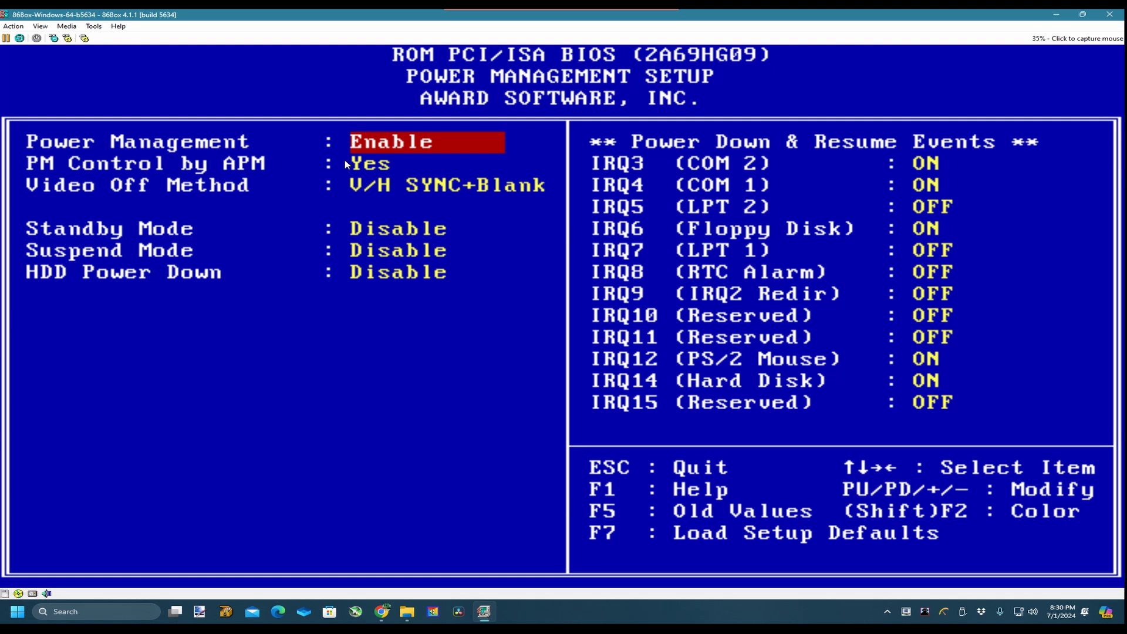
{"action": "key", "text": "Down"}
{"action": "key", "text": "Down"}
{"action": "key", "text": "Down"}
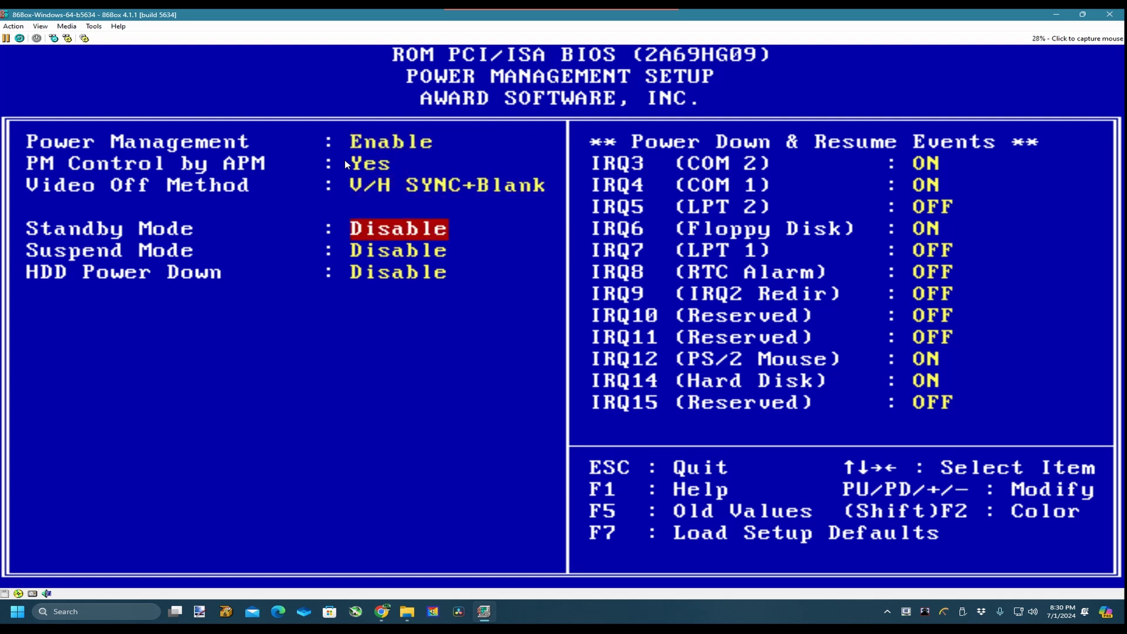
{"action": "key", "text": "Escape"}
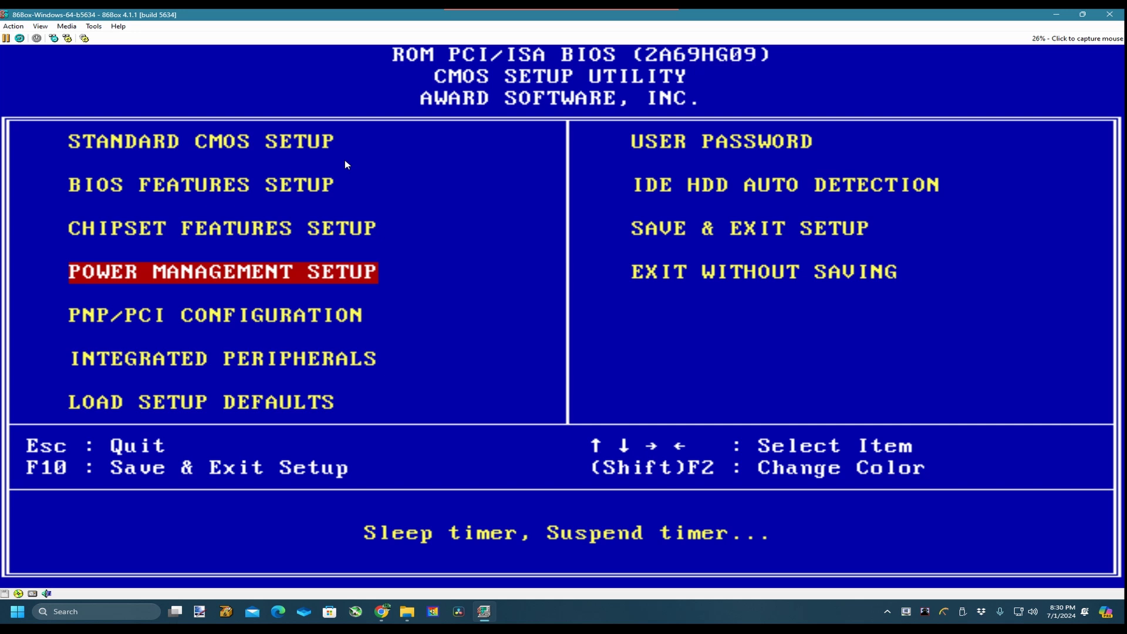
{"action": "key", "text": "Down"}
{"action": "key", "text": "Return"}
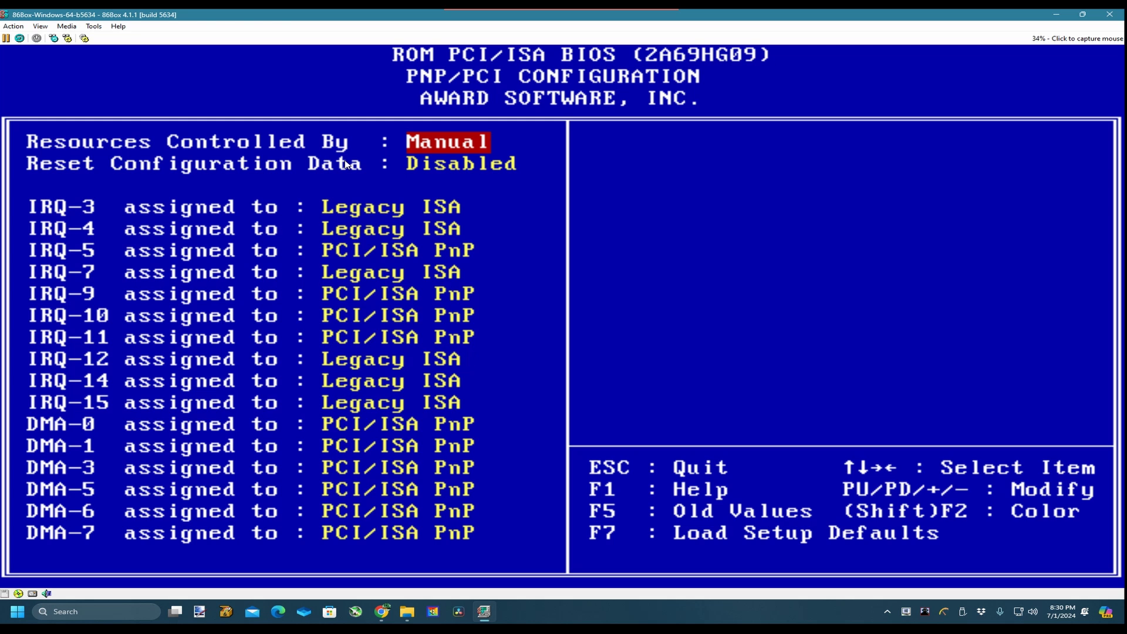
Step: Set Resources Controlled By to Auto and Reset Configuration Data to Enabled
{"action": "key", "text": "Page_Down"}
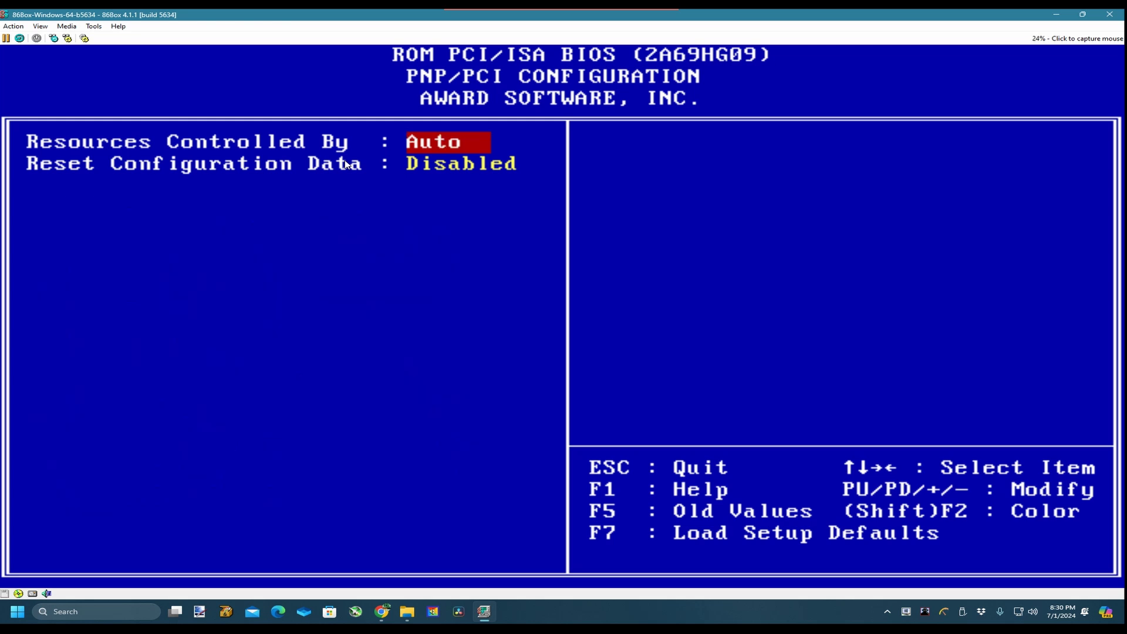
{"action": "key", "text": "Escape"}
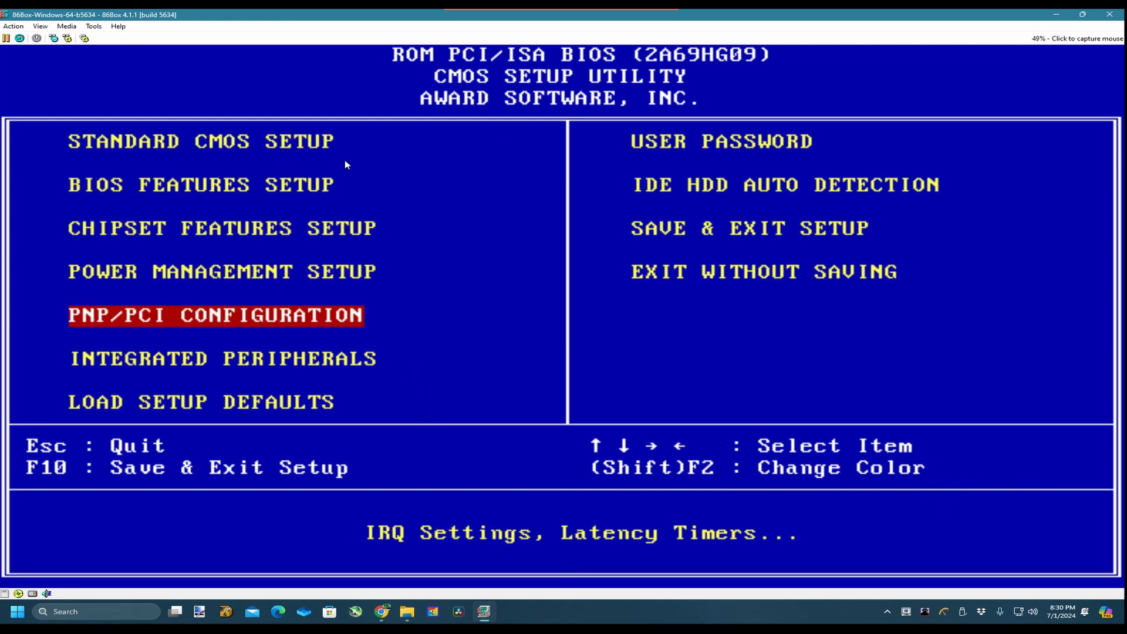
{"action": "key", "text": "Return"}
{"action": "key", "text": "Down"}
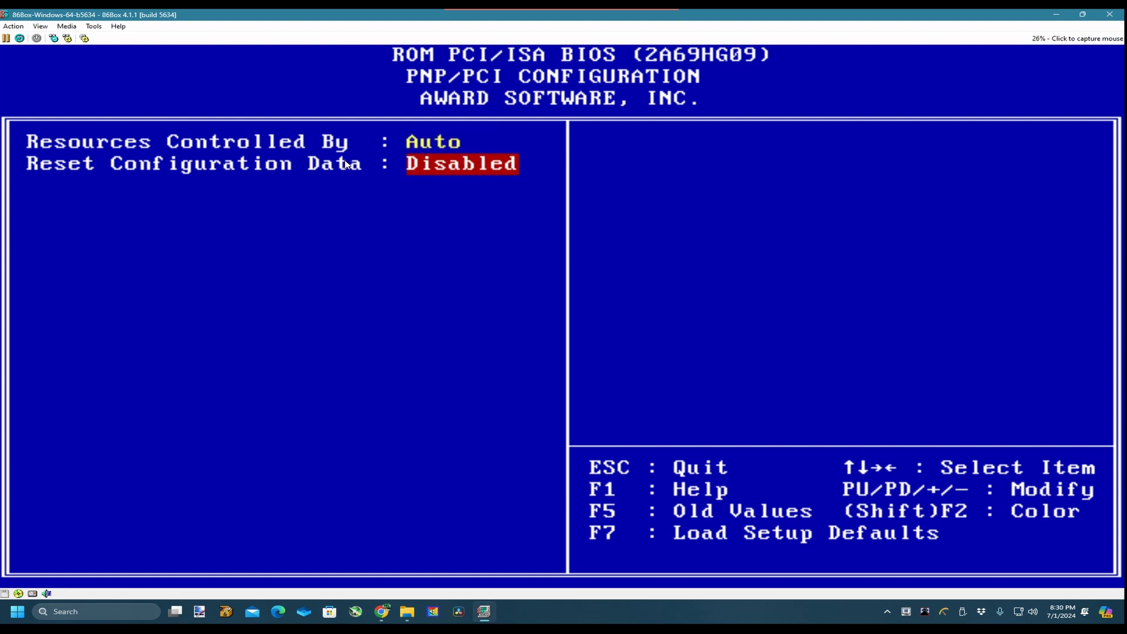
{"action": "key", "text": "Page_Down"}
{"action": "key", "text": "Escape"}
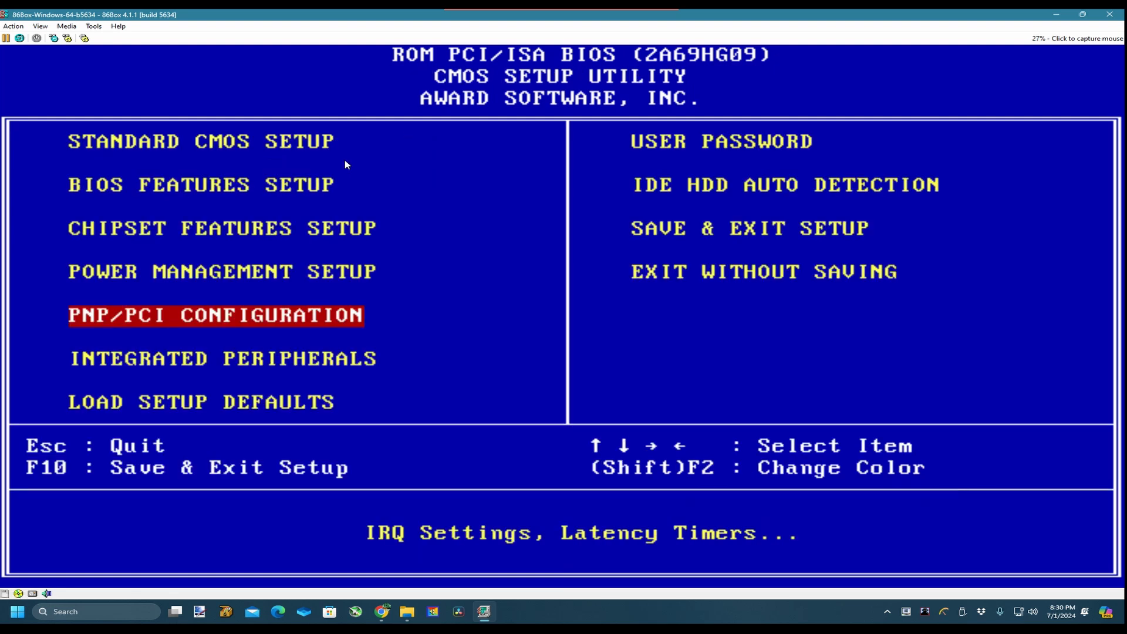
Step: Review the Integrated Peripherals IDE and onboard device settings, then choose Save & Exit Setup
{"action": "key", "text": "Down"}
{"action": "key", "text": "Return"}
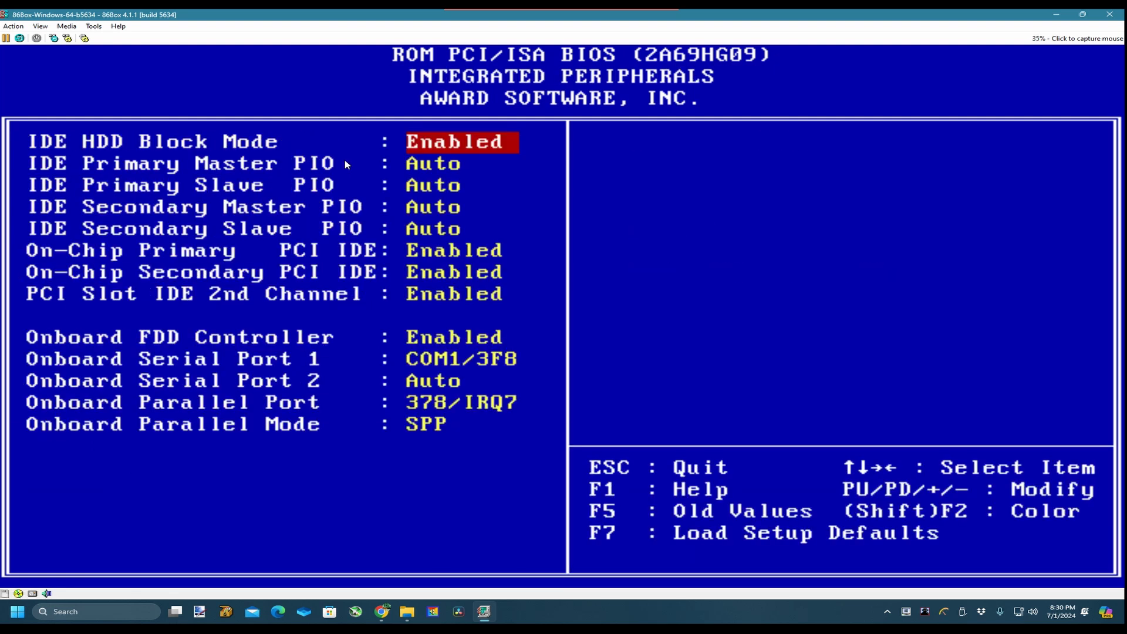
{"action": "key", "text": "Down"}
{"action": "key", "text": "Down"}
{"action": "key", "text": "Down"}
{"action": "key", "text": "Down"}
{"action": "key", "text": "Down"}
{"action": "key", "text": "Down"}
{"action": "key", "text": "Down"}
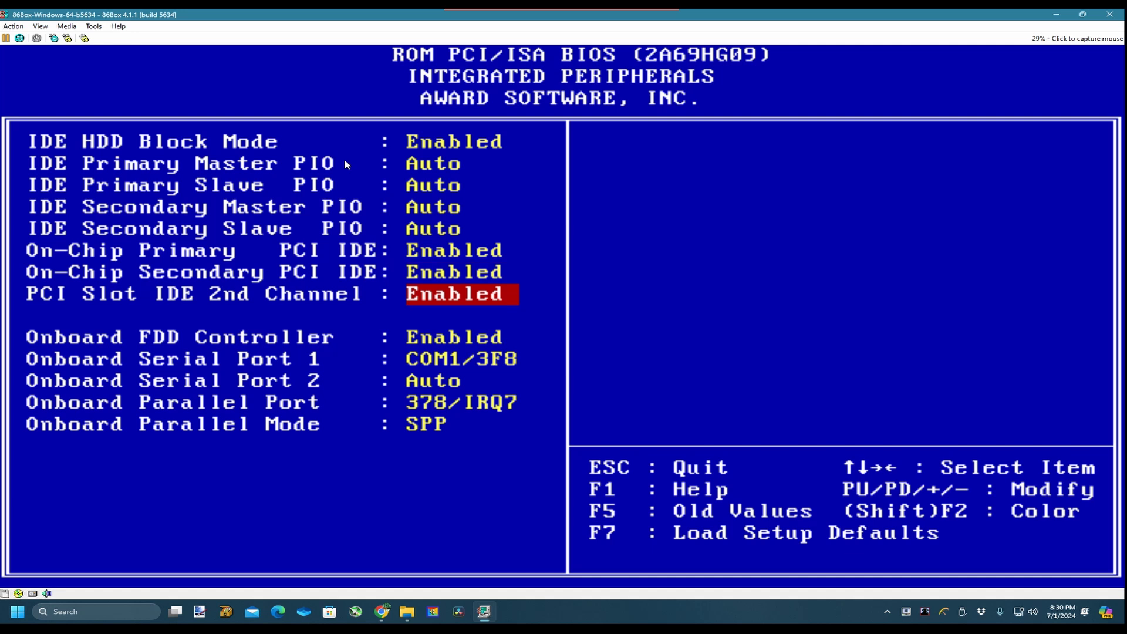
{"action": "key", "text": "Down"}
{"action": "key", "text": "Down"}
{"action": "key", "text": "Up"}
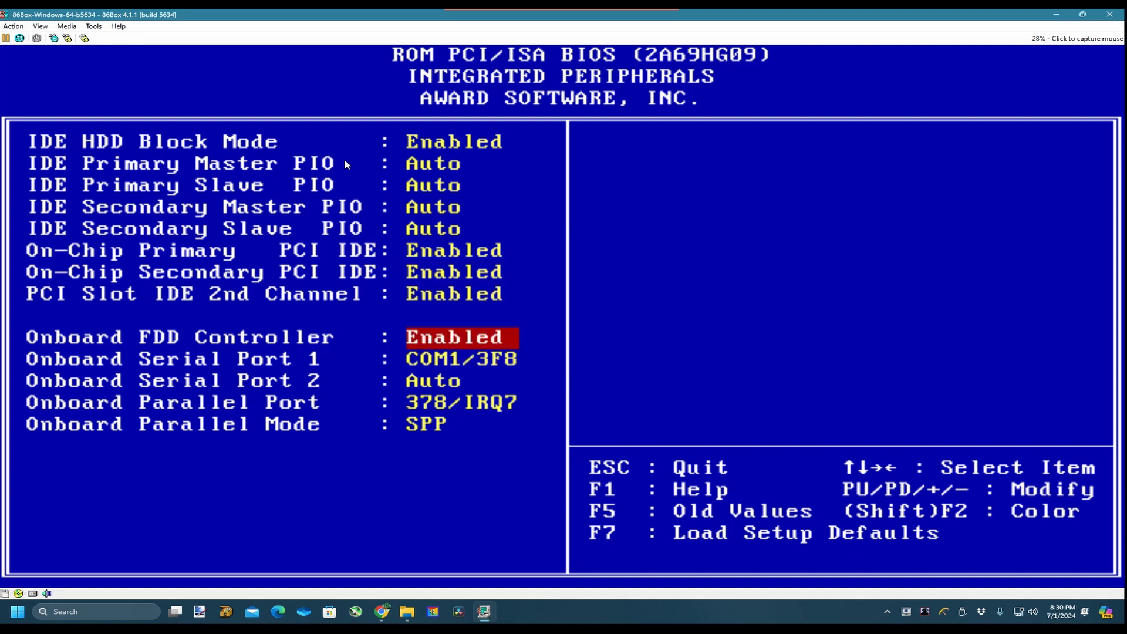
{"action": "key", "text": "Up"}
{"action": "key", "text": "Up"}
{"action": "key", "text": "Up"}
{"action": "key", "text": "Down"}
{"action": "key", "text": "Down"}
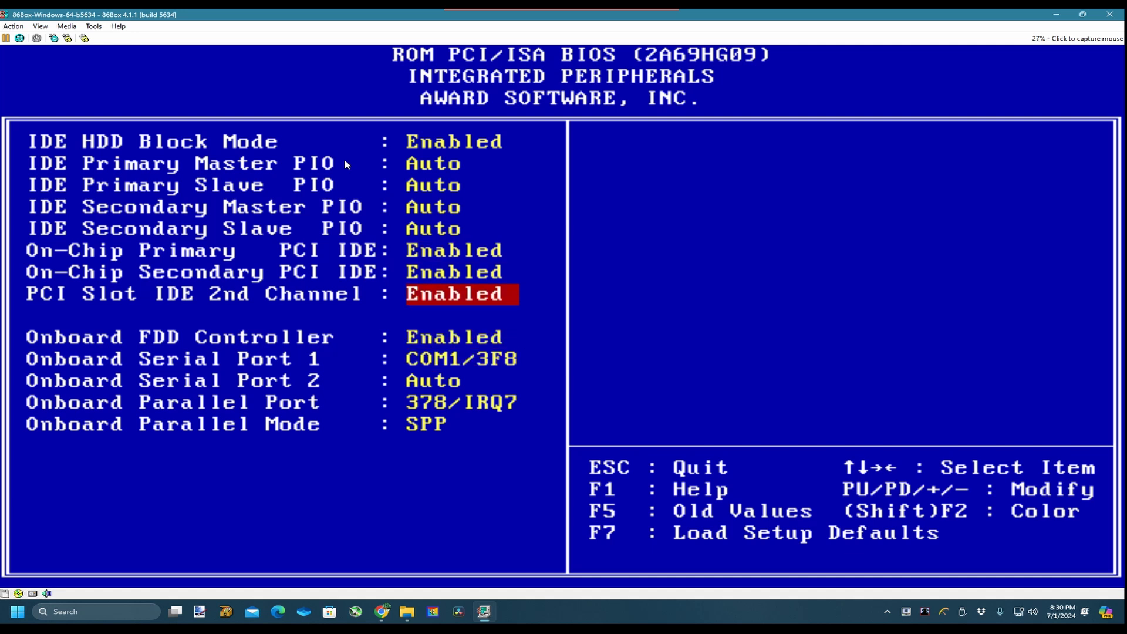
{"action": "key", "text": "Up"}
{"action": "key", "text": "Up"}
{"action": "key", "text": "Escape"}
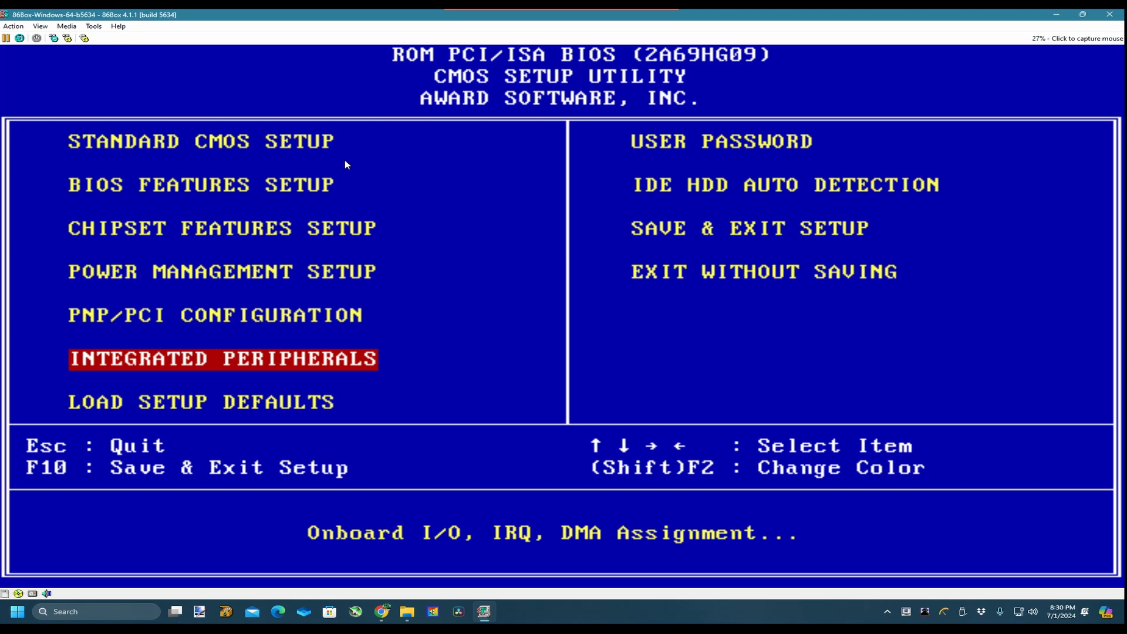
{"action": "key", "text": "Down"}
{"action": "key", "text": "Down"}
{"action": "key", "text": "Down"}
{"action": "key", "text": "Down"}
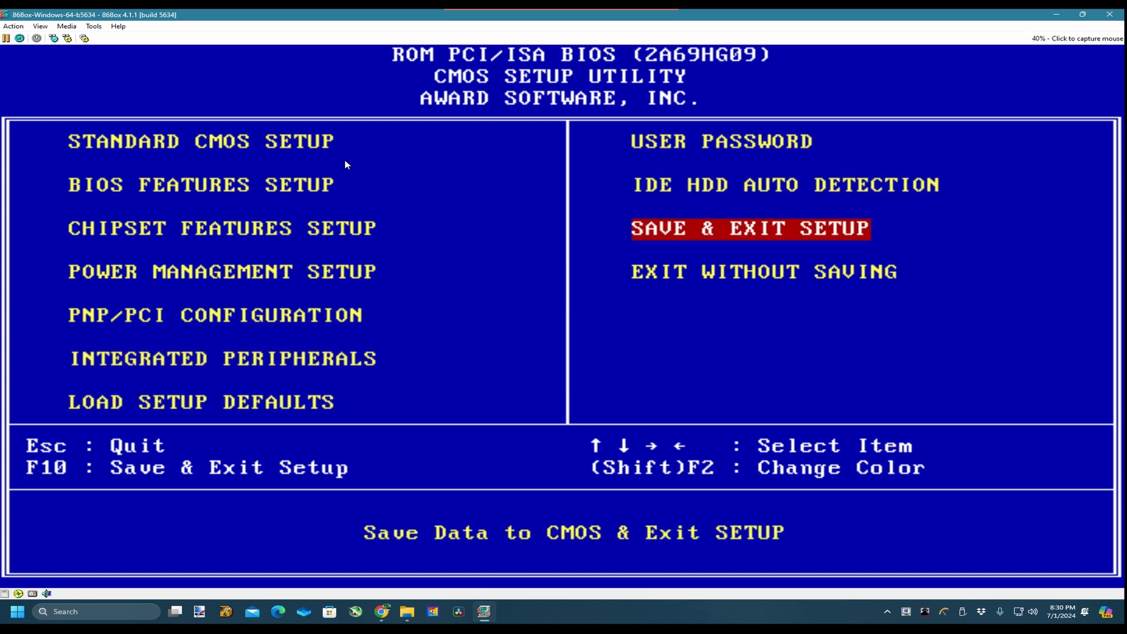
{"action": "key", "text": "Return"}
Step: Answer Y to save the BIOS changes and reboot into Windows 98
{"action": "type", "text": "y"}
{"action": "key", "text": "Return"}
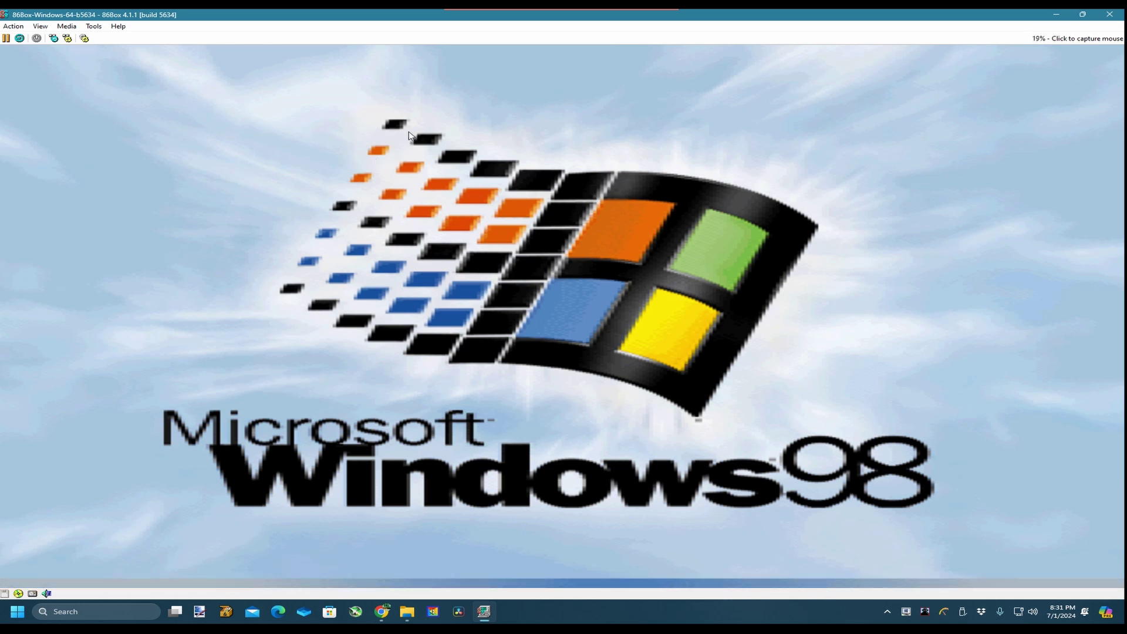
Step: Capture the mouse in the emulator window while Windows 98 installs the AWE32 drivers
{"action": "left_click", "coordinate": [563, 317]}
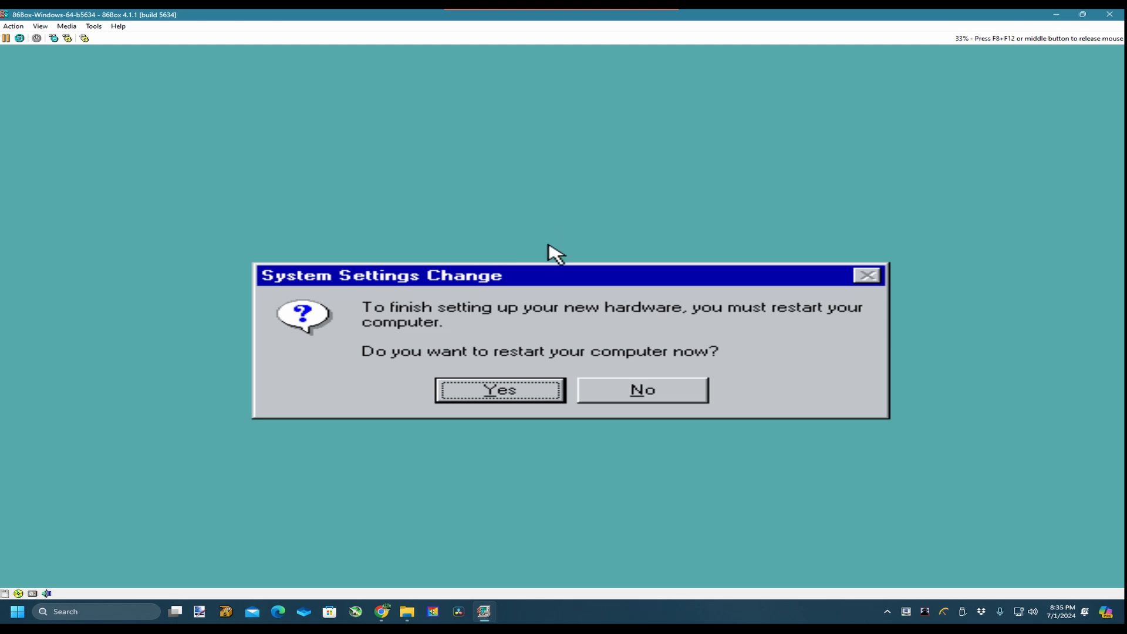
Step: Accept the Windows 98 restart prompt, release the captured mouse with F8+F12, and open the Tools menu
{"action": "left_click", "coordinate": [520, 401]}
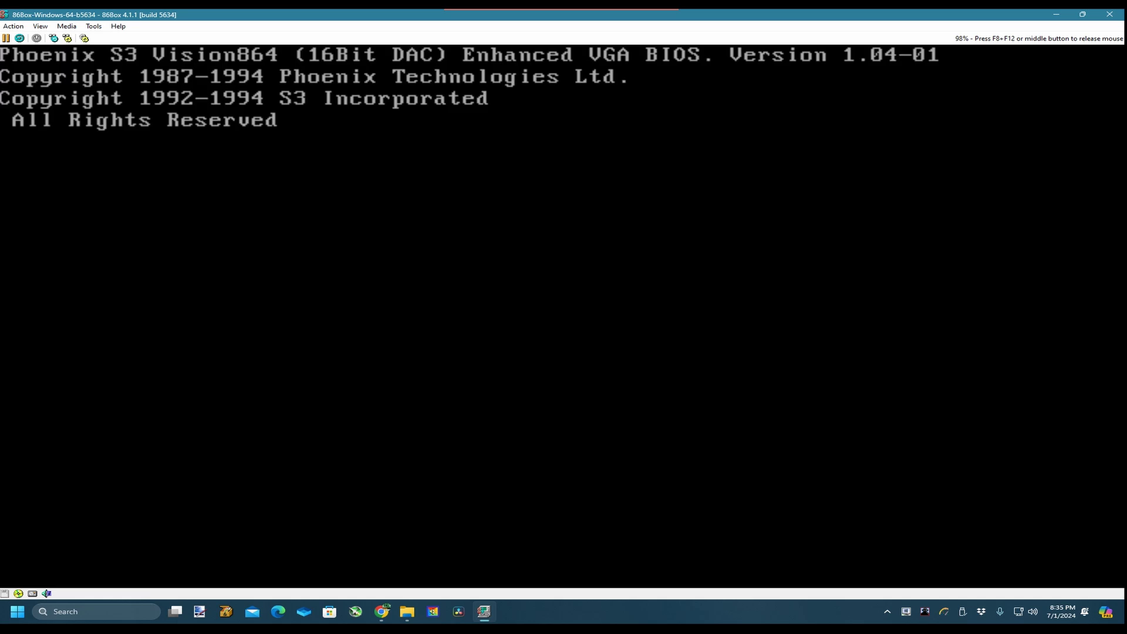
{"action": "key", "text": "F8+F12"}
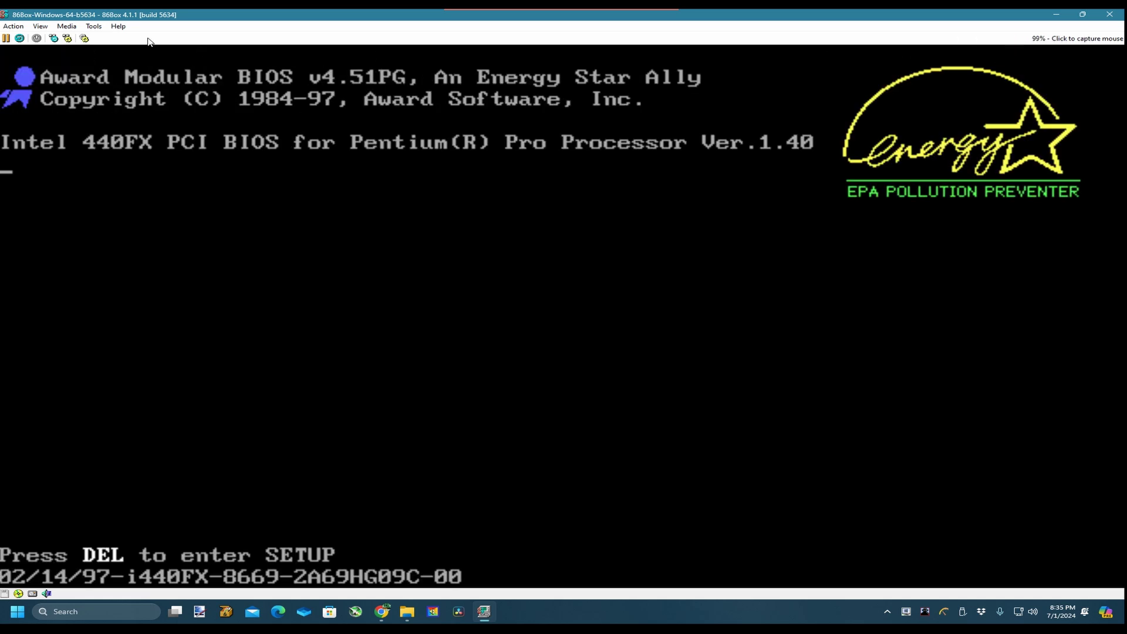
{"action": "left_click", "coordinate": [93, 26]}
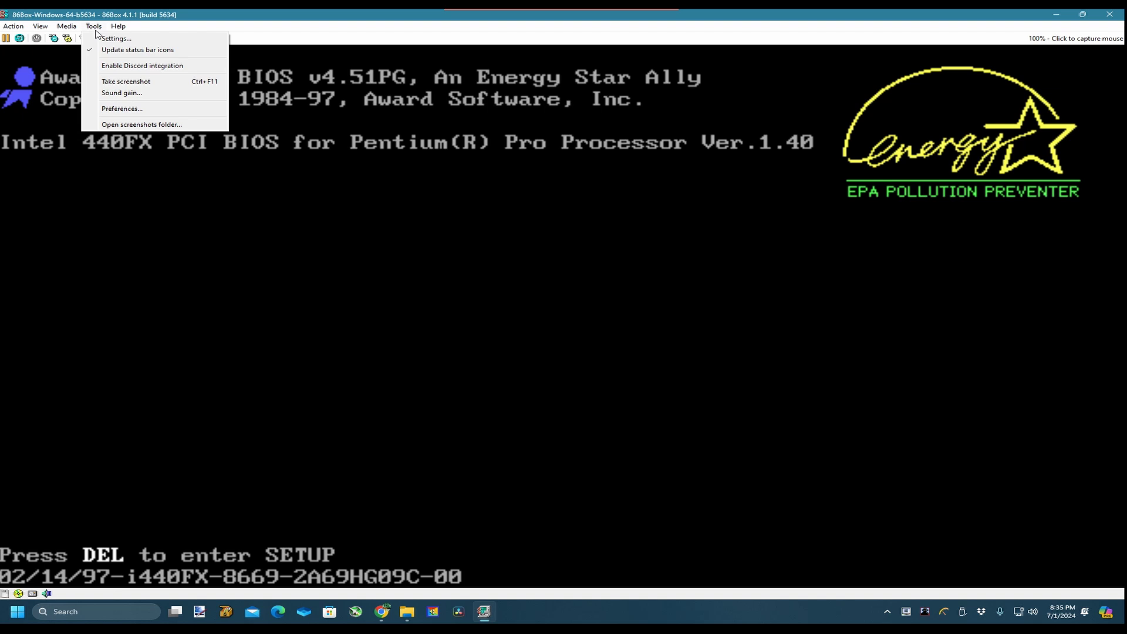
Step: In Settings, try the Intel AP440FX and LG IBM Multinet x61 boards, keeping the CPU at 200
{"action": "left_click", "coordinate": [161, 41]}
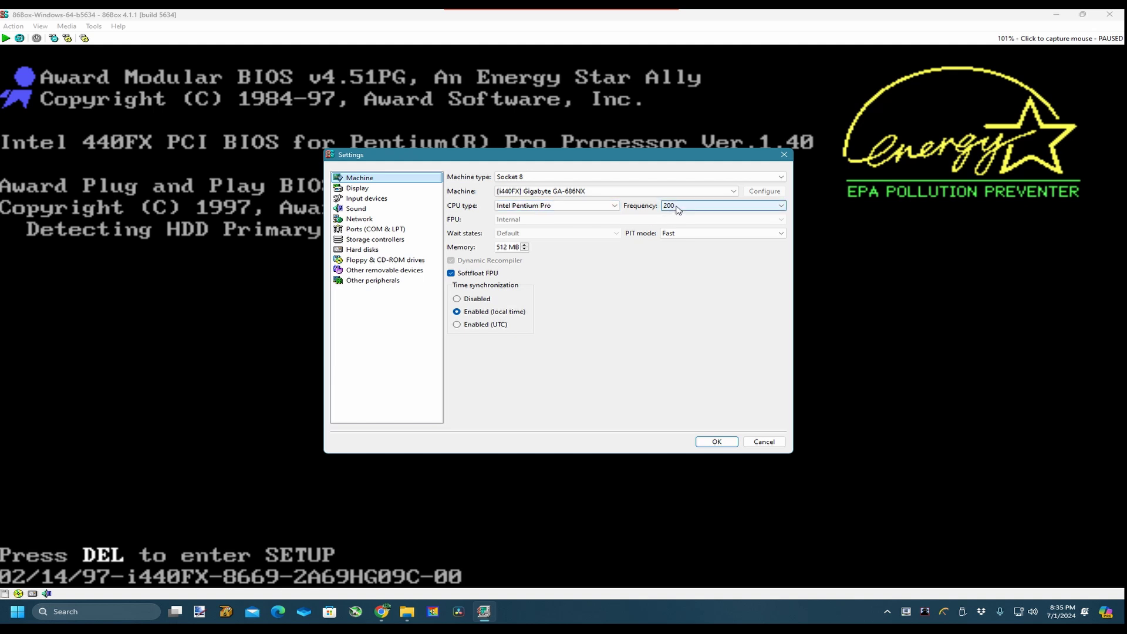
{"action": "left_click", "coordinate": [564, 193]}
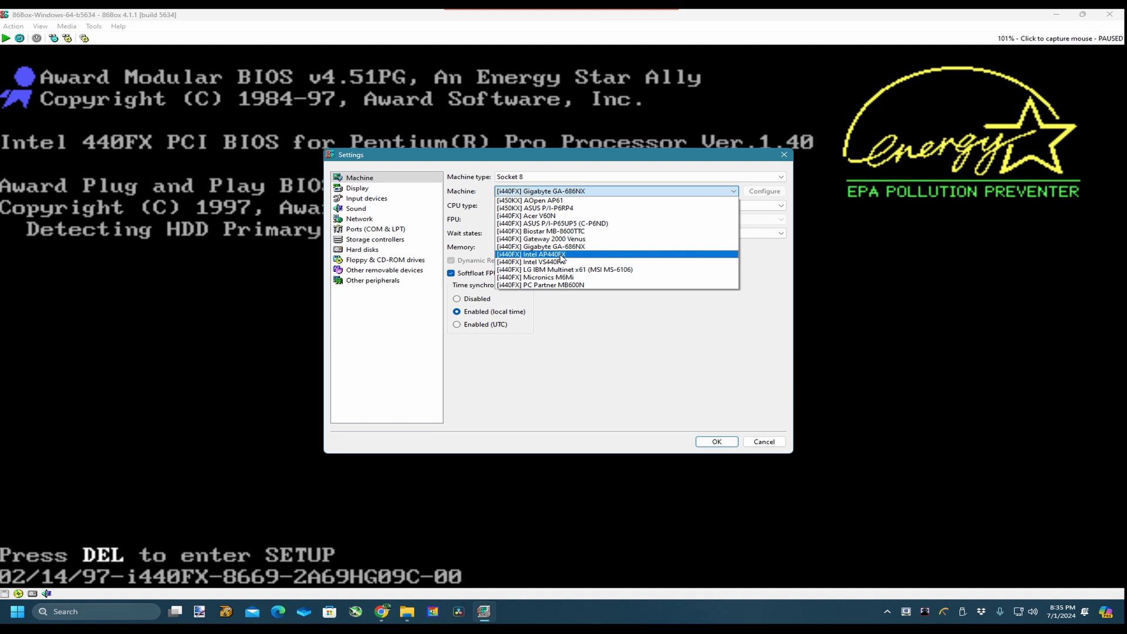
{"action": "left_click", "coordinate": [562, 256]}
{"action": "left_click", "coordinate": [683, 209]}
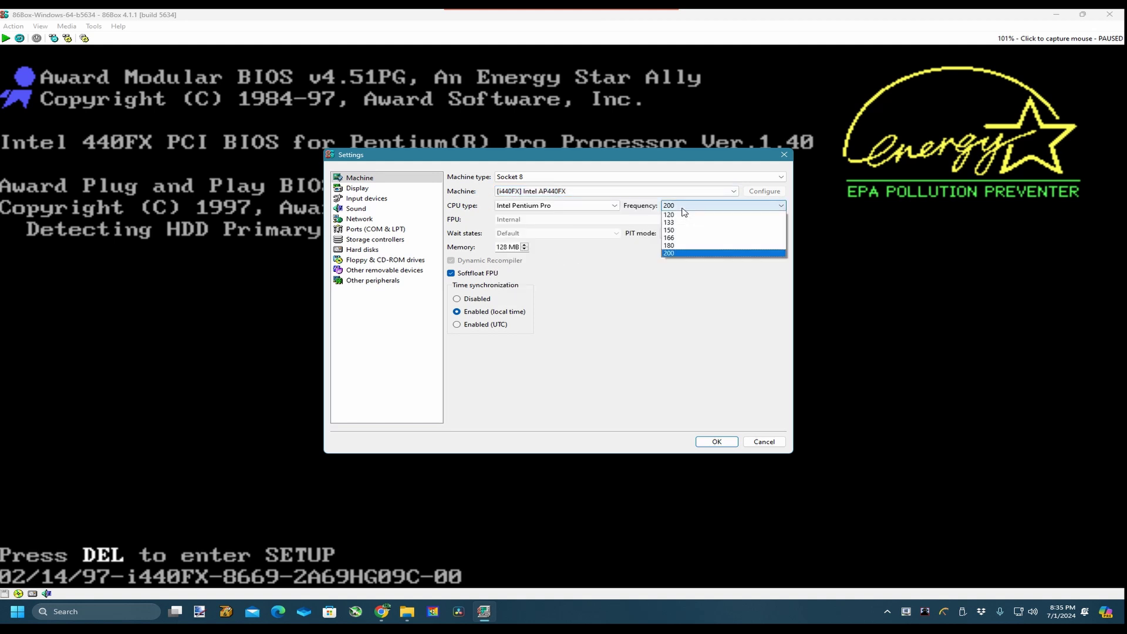
{"action": "left_click", "coordinate": [683, 208]}
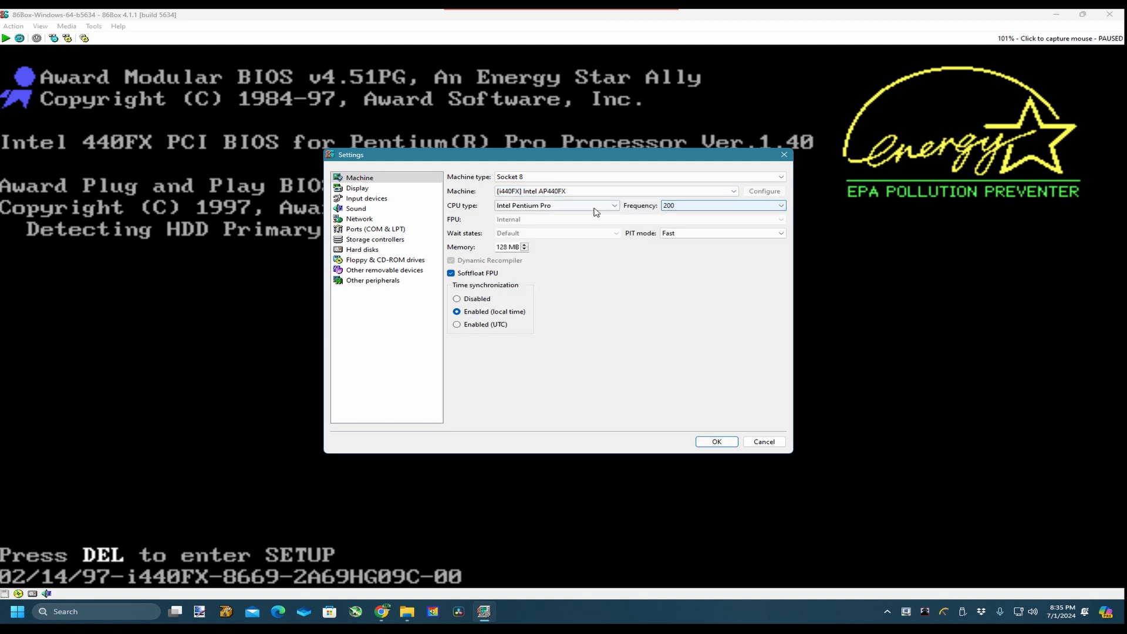
{"action": "left_click", "coordinate": [564, 192]}
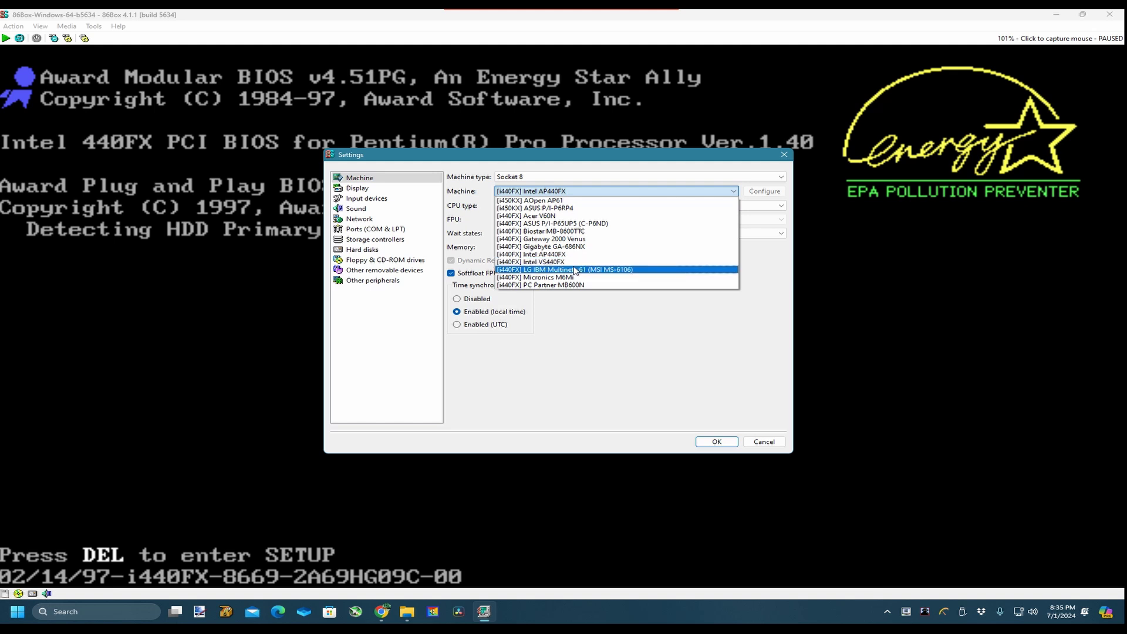
{"action": "left_click", "coordinate": [574, 270]}
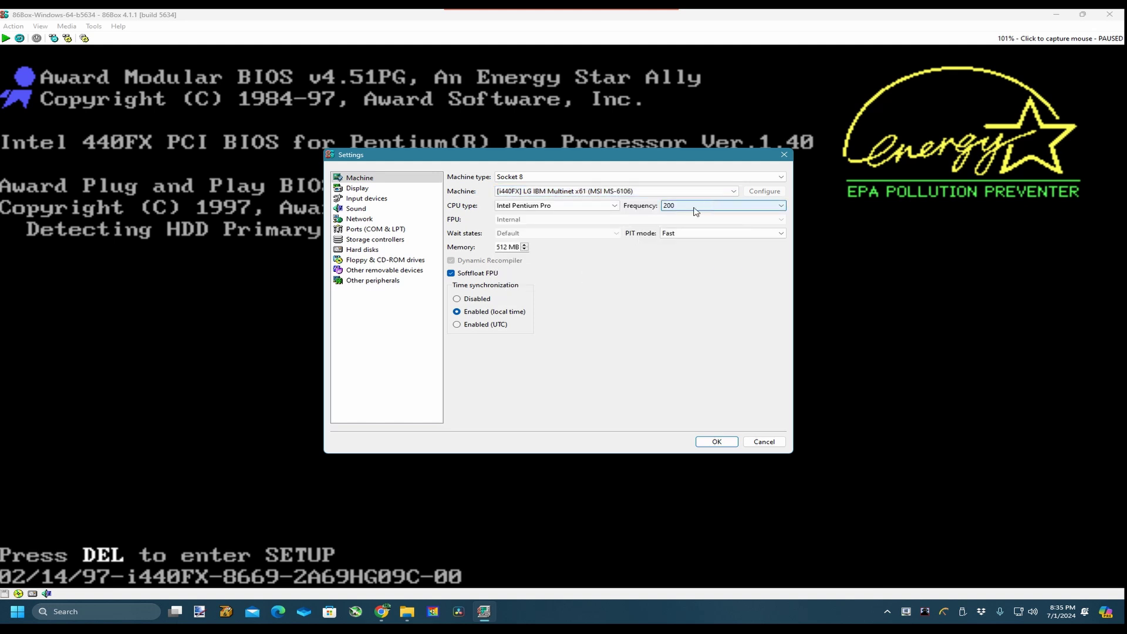
{"action": "left_click", "coordinate": [695, 209]}
{"action": "left_click", "coordinate": [695, 211]}
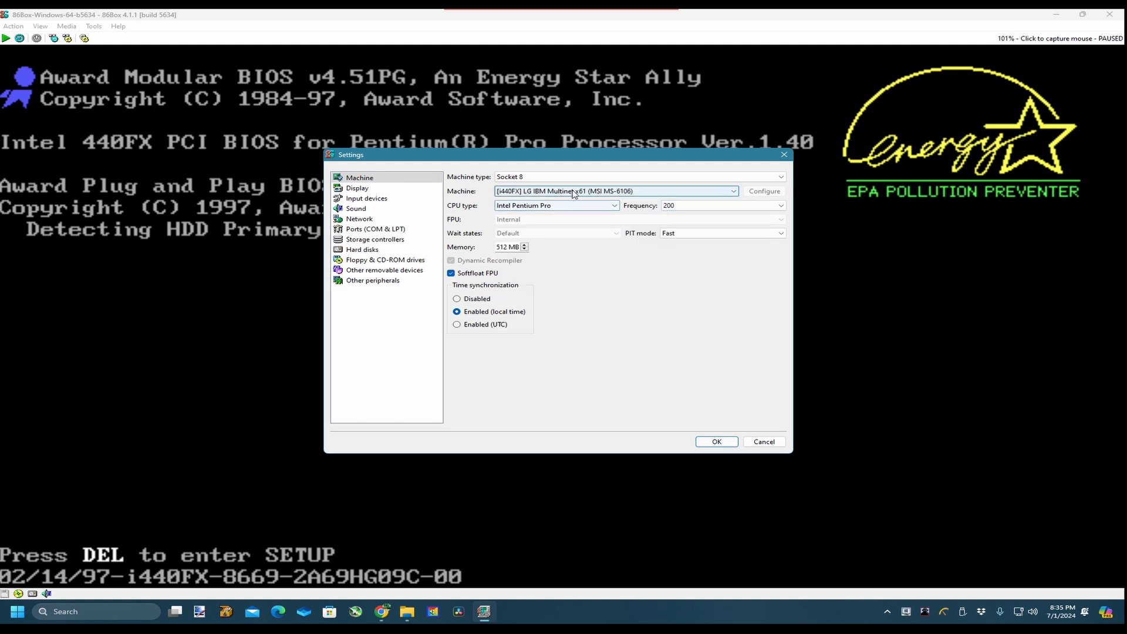
Step: Try the PC Partner MB600N board, keeping the 200 frequency and the Intel Pentium Pro CPU
{"action": "left_click", "coordinate": [575, 193]}
{"action": "left_click", "coordinate": [541, 285]}
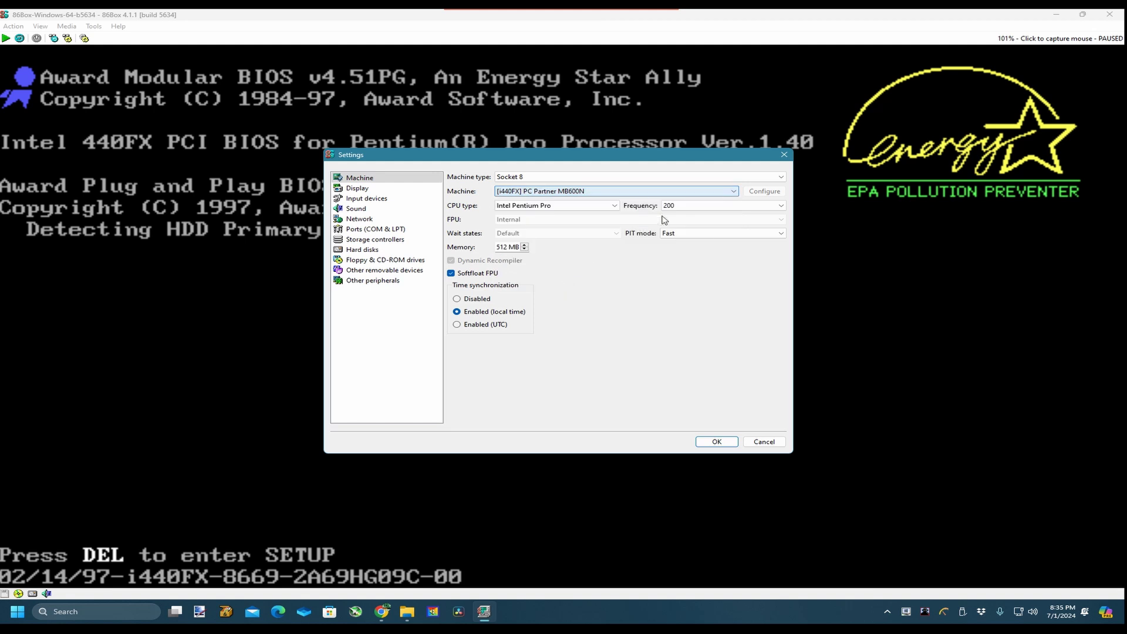
{"action": "left_click", "coordinate": [696, 205]}
{"action": "left_click", "coordinate": [697, 206]}
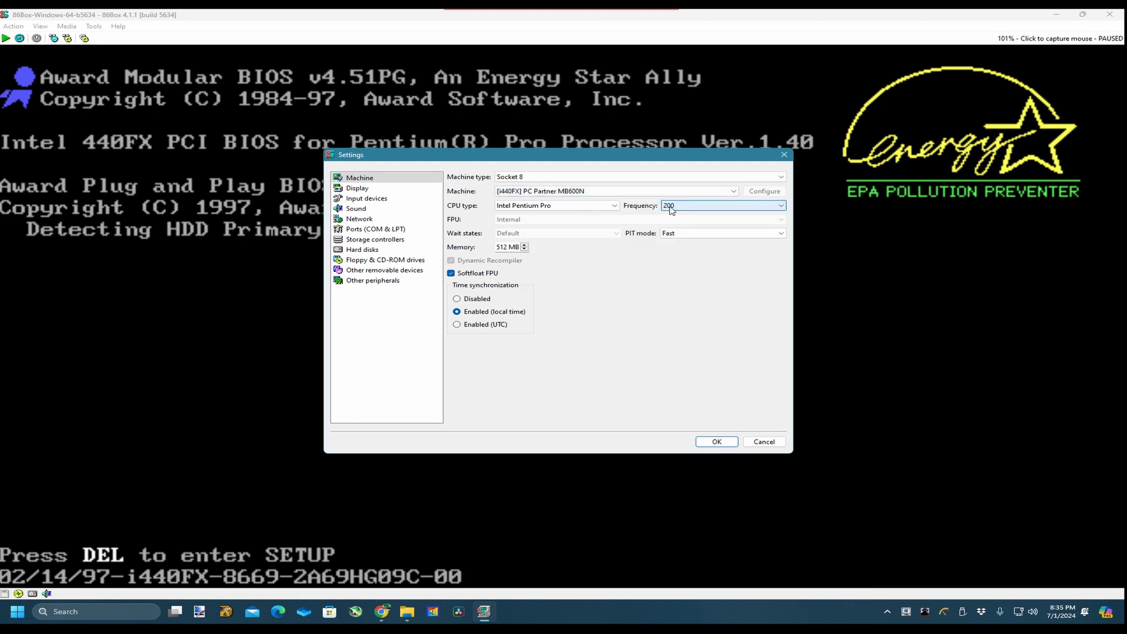
{"action": "left_click", "coordinate": [592, 206]}
{"action": "left_click", "coordinate": [592, 208]}
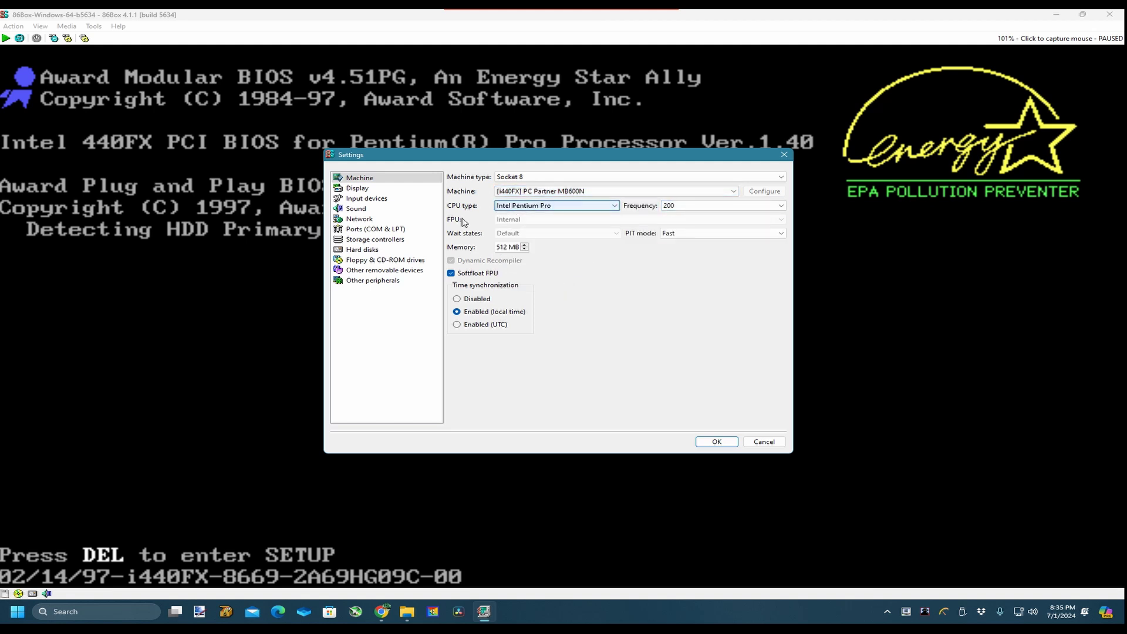
Step: Switch the machine type to Slot 1/Socket 370 and select the [VIA Apollo Pro 133] ECS P6BAT-A+ board
{"action": "left_click", "coordinate": [543, 179]}
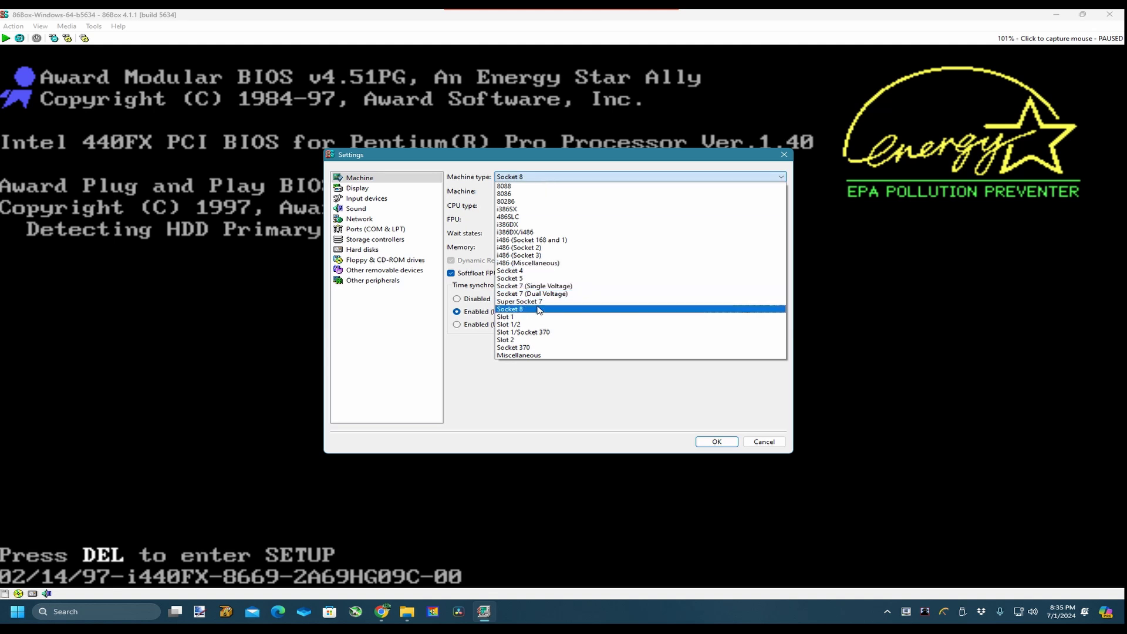
{"action": "left_click", "coordinate": [534, 332]}
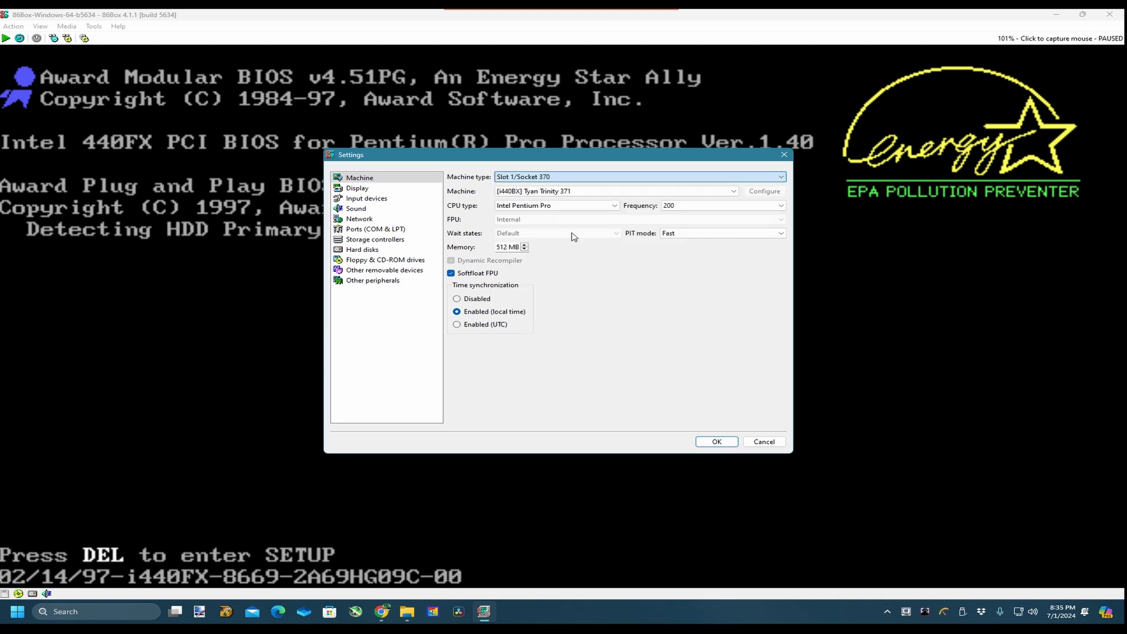
{"action": "left_click", "coordinate": [665, 209]}
{"action": "left_click", "coordinate": [669, 214]}
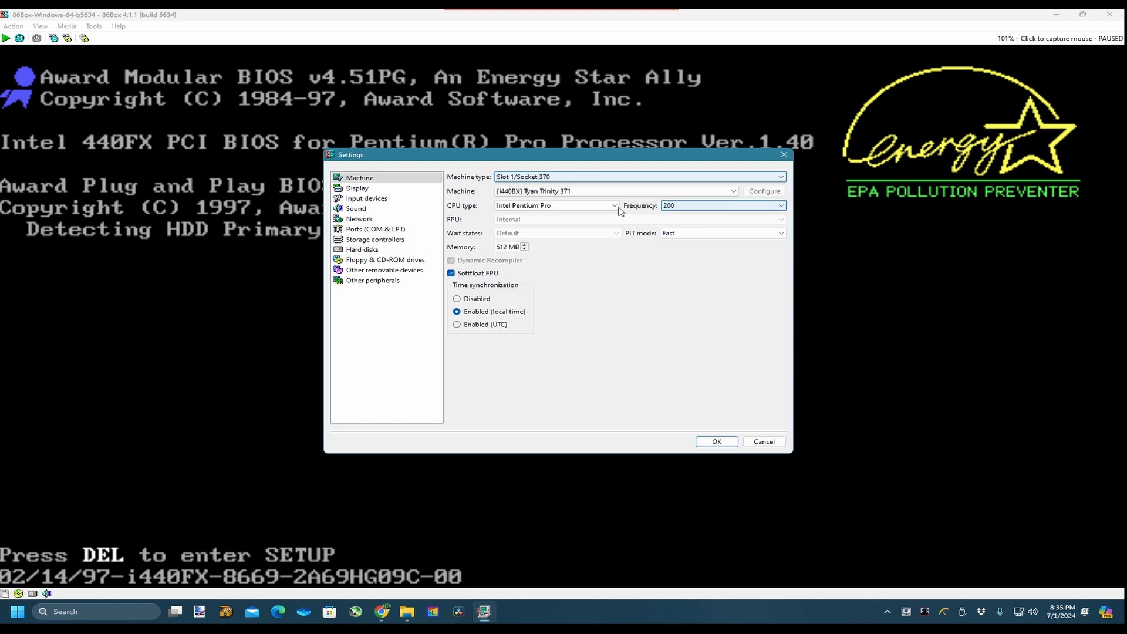
{"action": "left_click", "coordinate": [585, 193]}
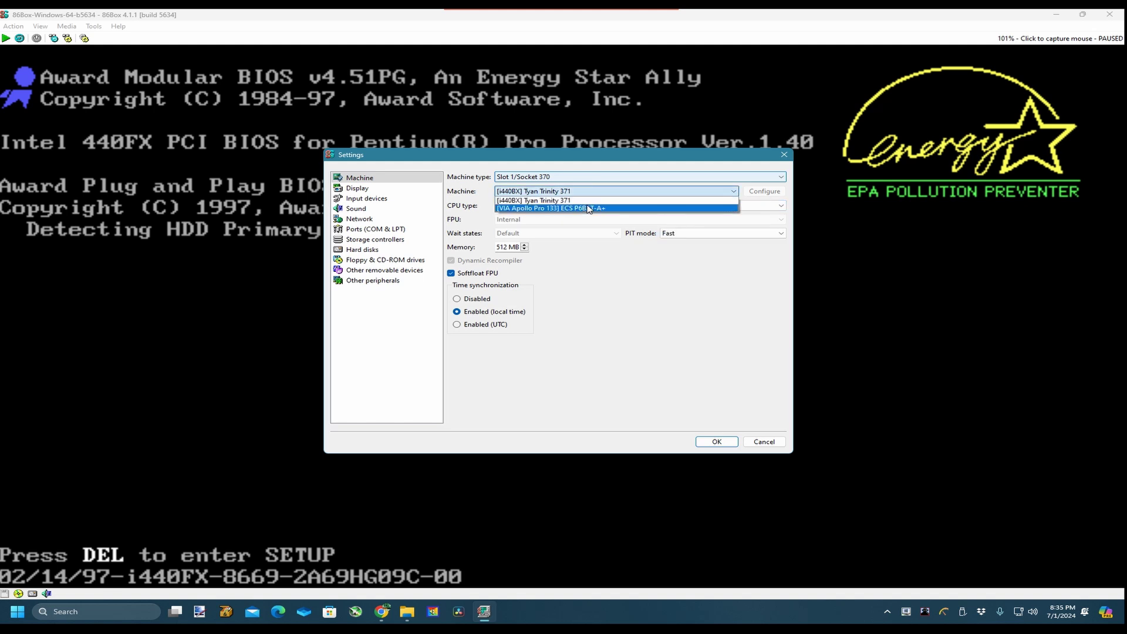
{"action": "left_click", "coordinate": [590, 209]}
{"action": "left_click", "coordinate": [682, 208]}
{"action": "left_click", "coordinate": [681, 215]}
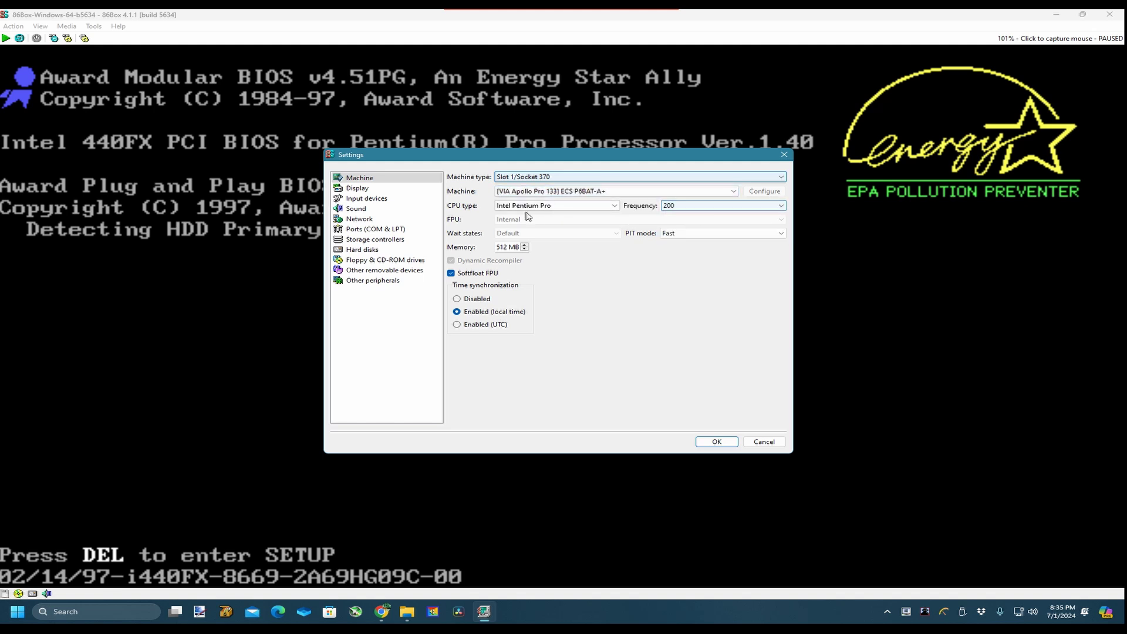
Step: Set the CPU to Intel Pentium II (Deschutes) running at 450
{"action": "left_click", "coordinate": [546, 205]}
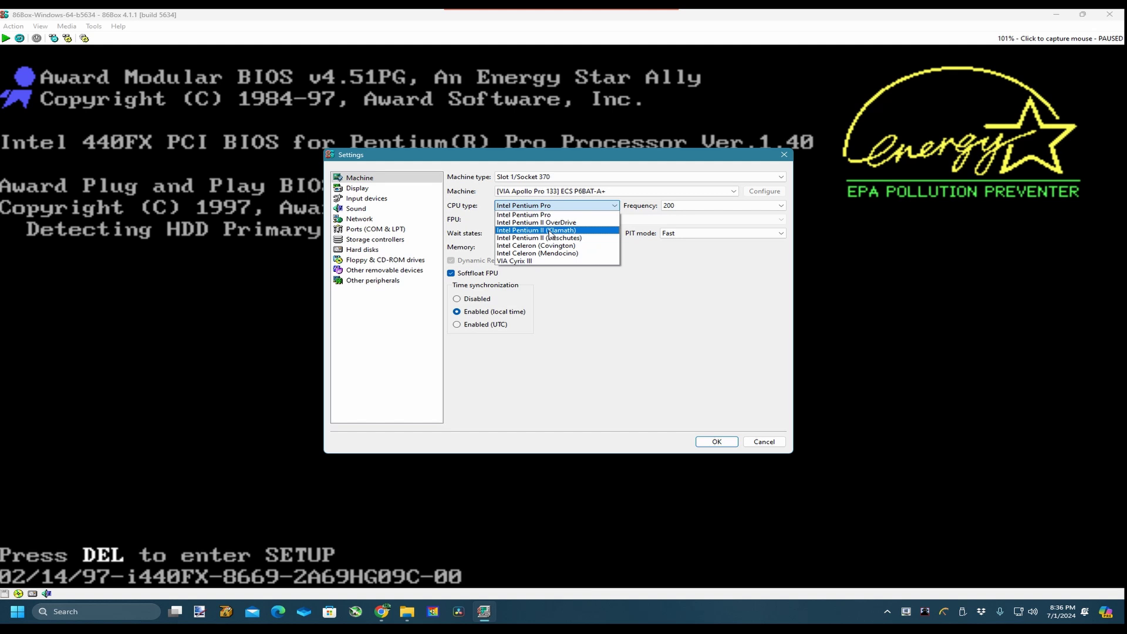
{"action": "left_click", "coordinate": [550, 239]}
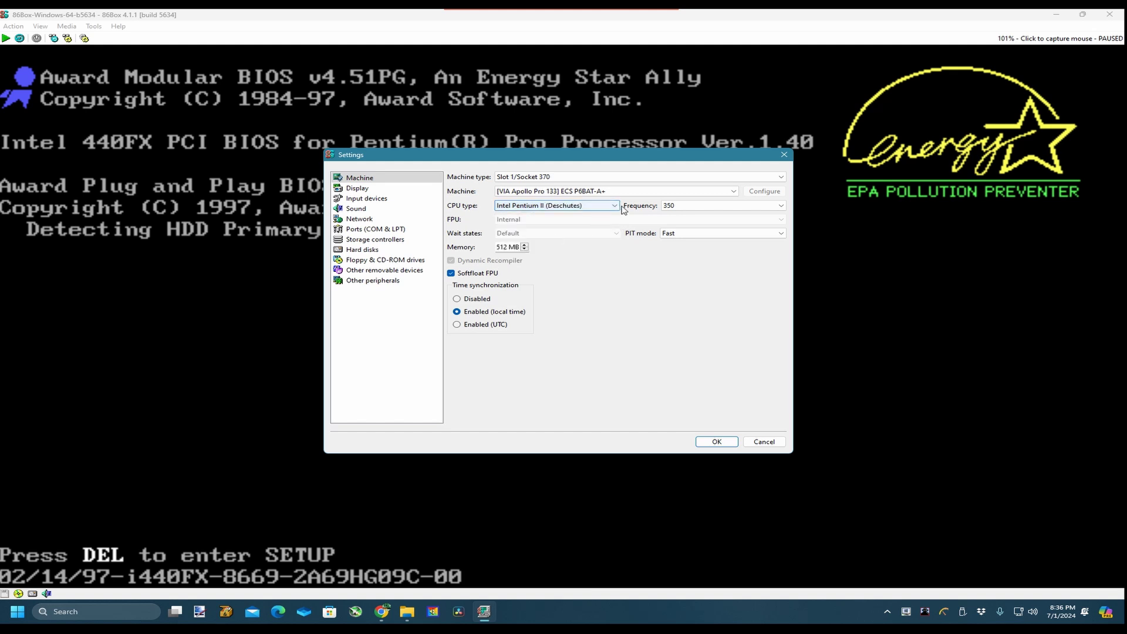
{"action": "left_click", "coordinate": [673, 207]}
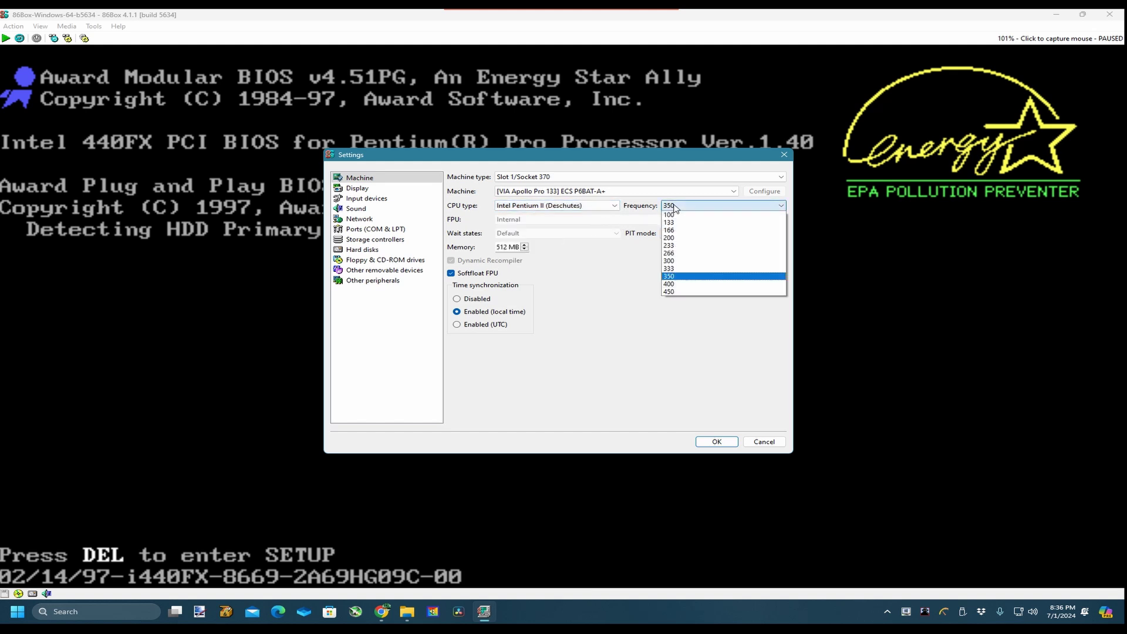
{"action": "left_click", "coordinate": [669, 291]}
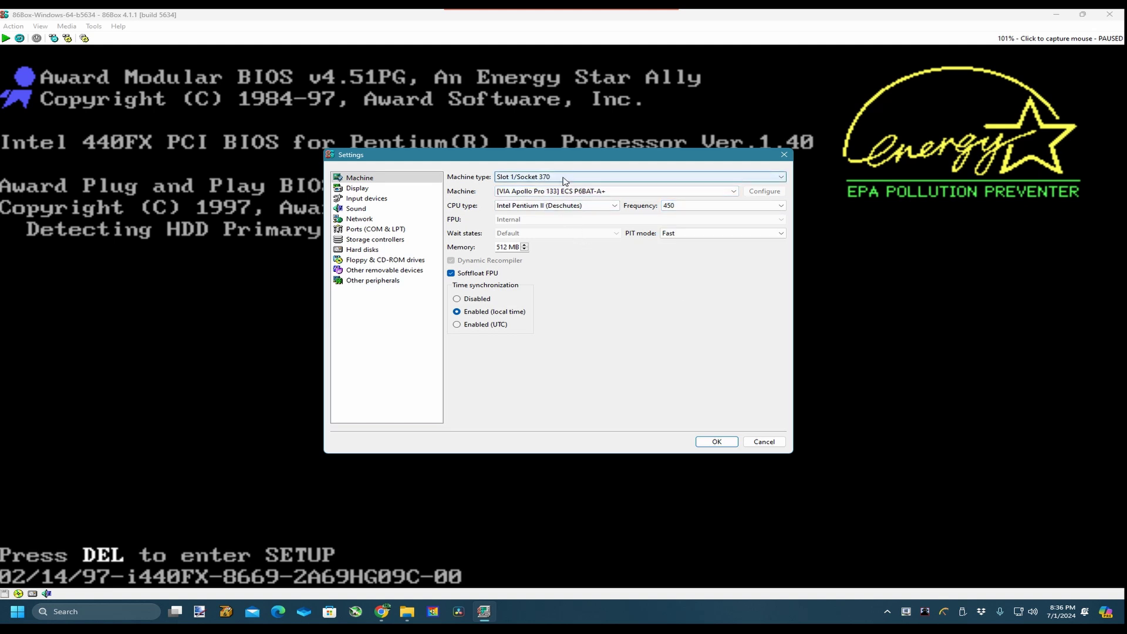
Step: Raise the memory two steps with the spinner, then go to the Display page
{"action": "left_click", "coordinate": [525, 245]}
{"action": "left_click", "coordinate": [525, 244]}
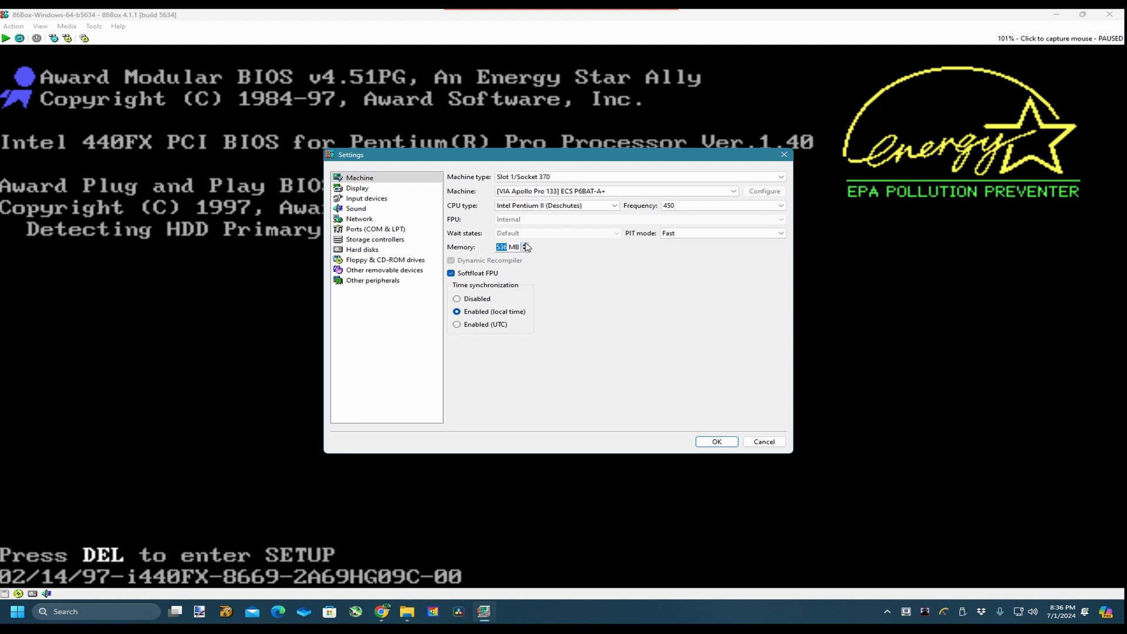
{"action": "left_click", "coordinate": [384, 189]}
Step: Try the Tseng Labs ET4000/w32p Diamond Stealth32 card, keeping its video memory at 2 MB
{"action": "left_click", "coordinate": [532, 191]}
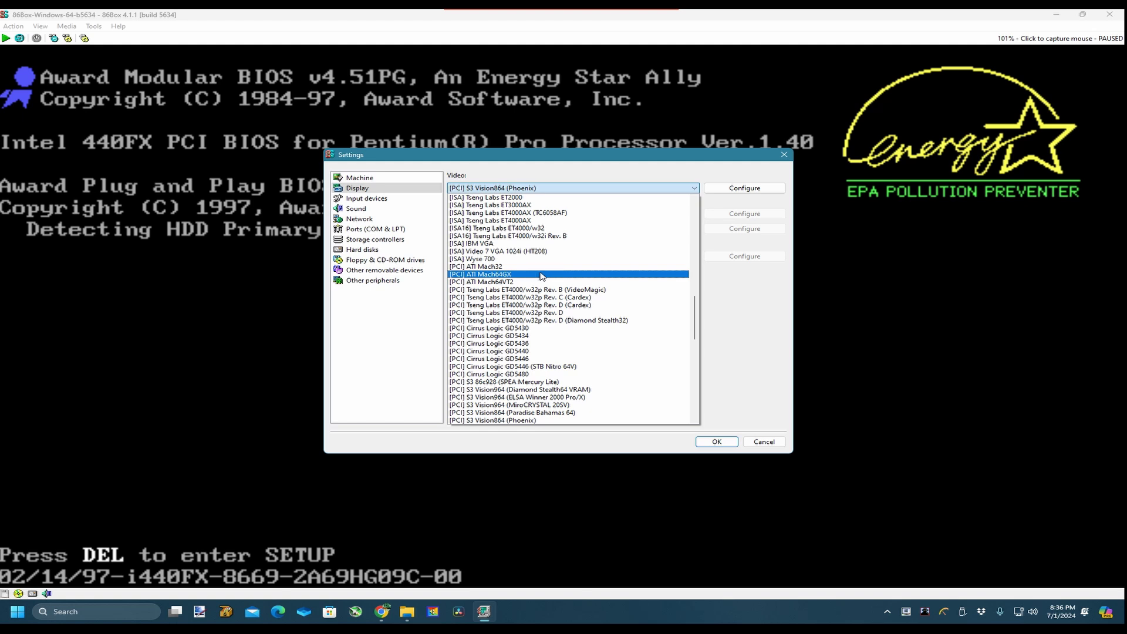
{"action": "left_click", "coordinate": [552, 321]}
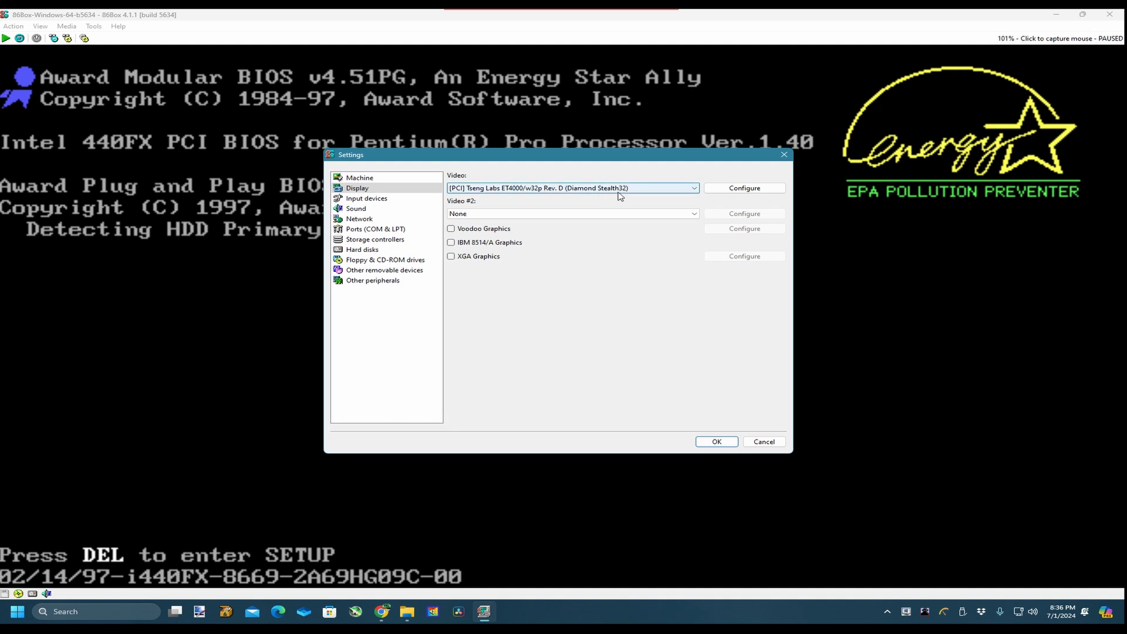
{"action": "left_click", "coordinate": [746, 187]}
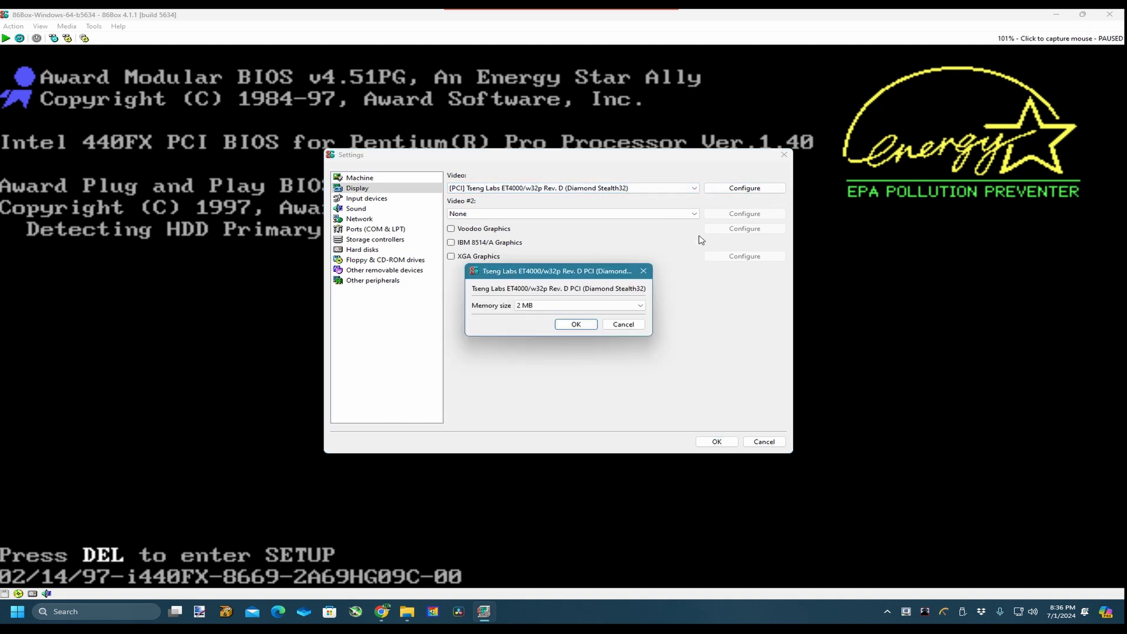
{"action": "left_click", "coordinate": [595, 306]}
{"action": "left_click", "coordinate": [540, 322]}
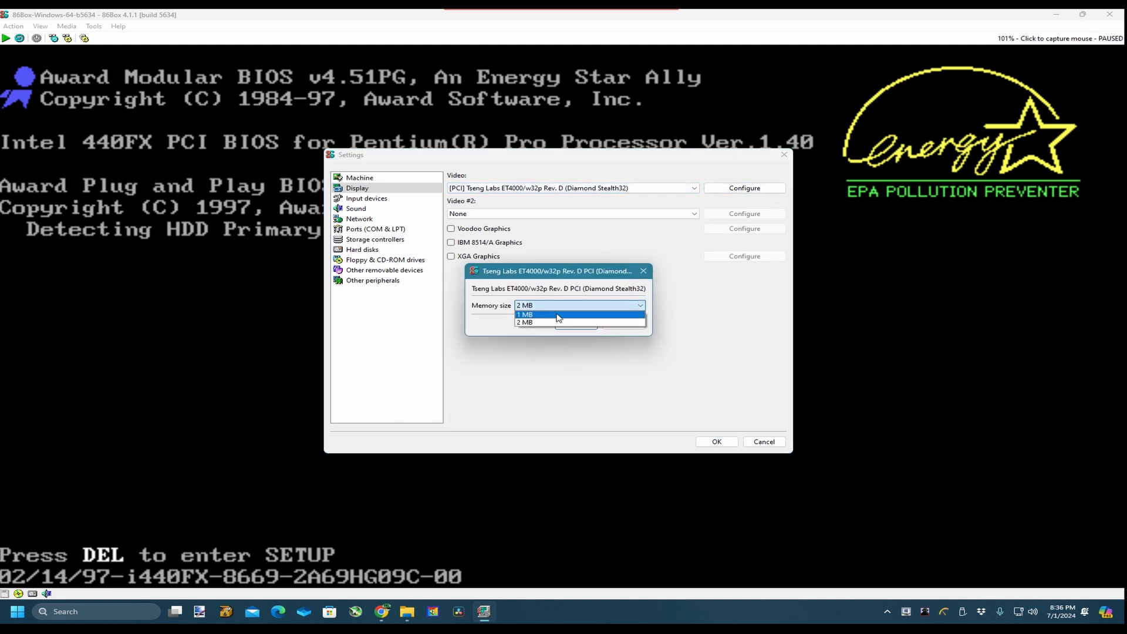
{"action": "left_click", "coordinate": [576, 325]}
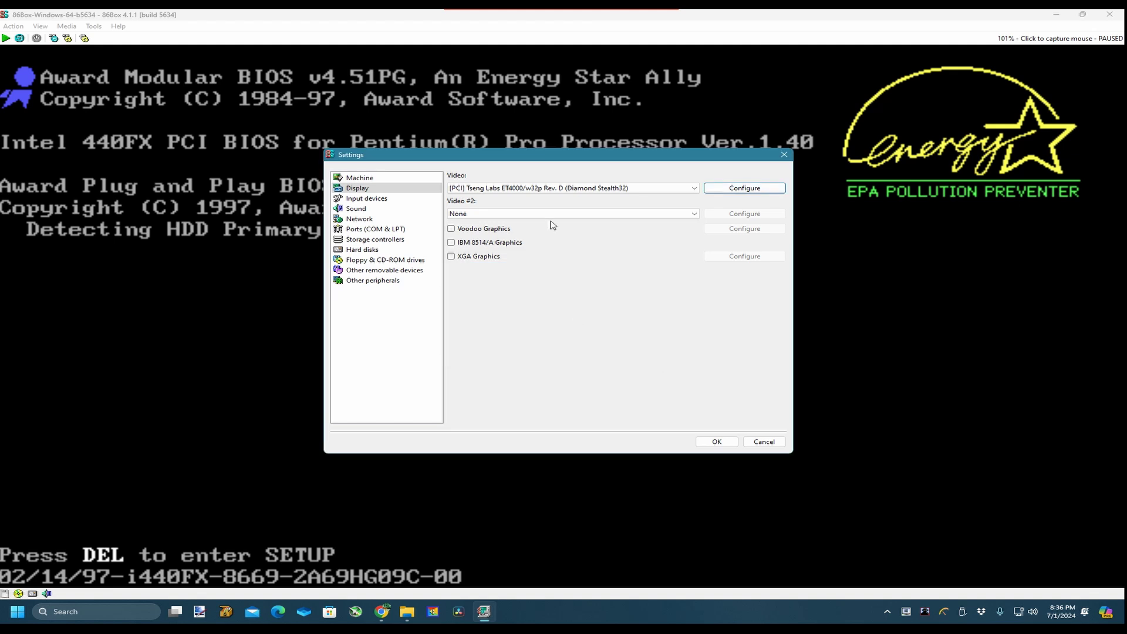
Step: Scroll the video card list and select [AGP] Falcon Northwest Voodoo3 3500 SE
{"action": "left_click", "coordinate": [593, 188]}
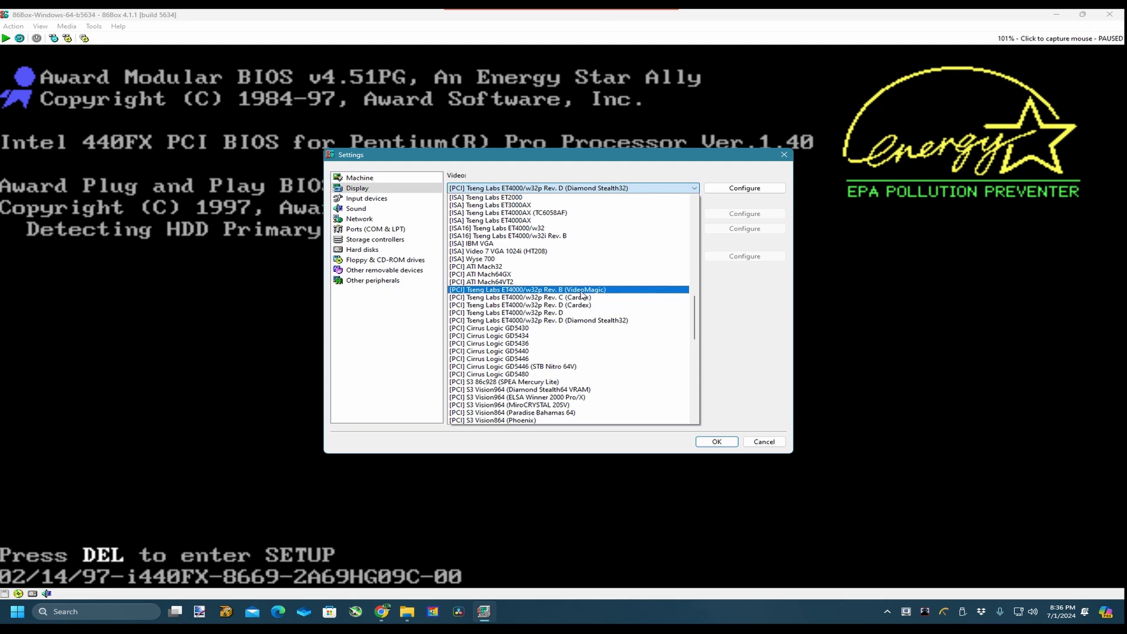
{"action": "scroll", "coordinate": [581, 298], "scroll_direction": "down", "scroll_amount": 2}
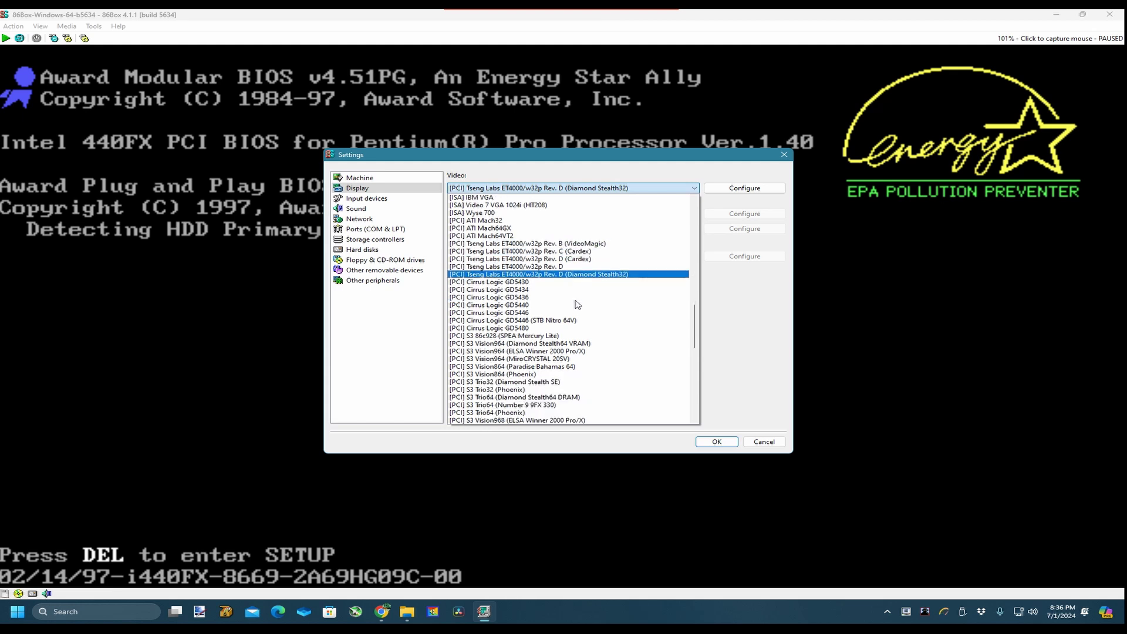
{"action": "scroll", "coordinate": [564, 328], "scroll_direction": "down", "scroll_amount": 3}
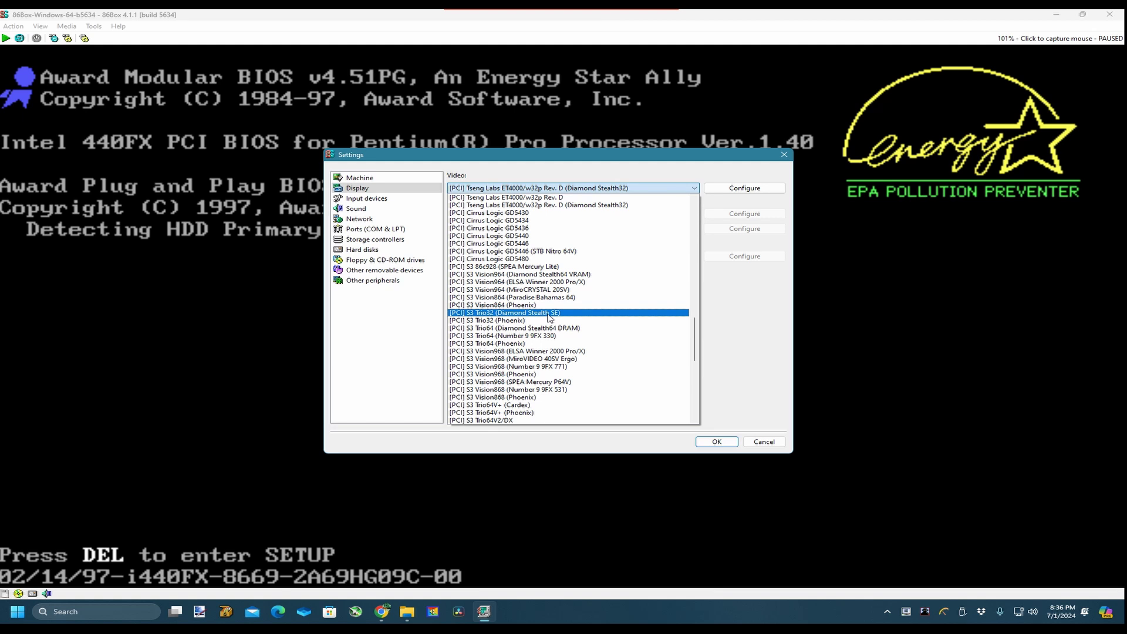
{"action": "scroll", "coordinate": [549, 317], "scroll_direction": "down", "scroll_amount": 2}
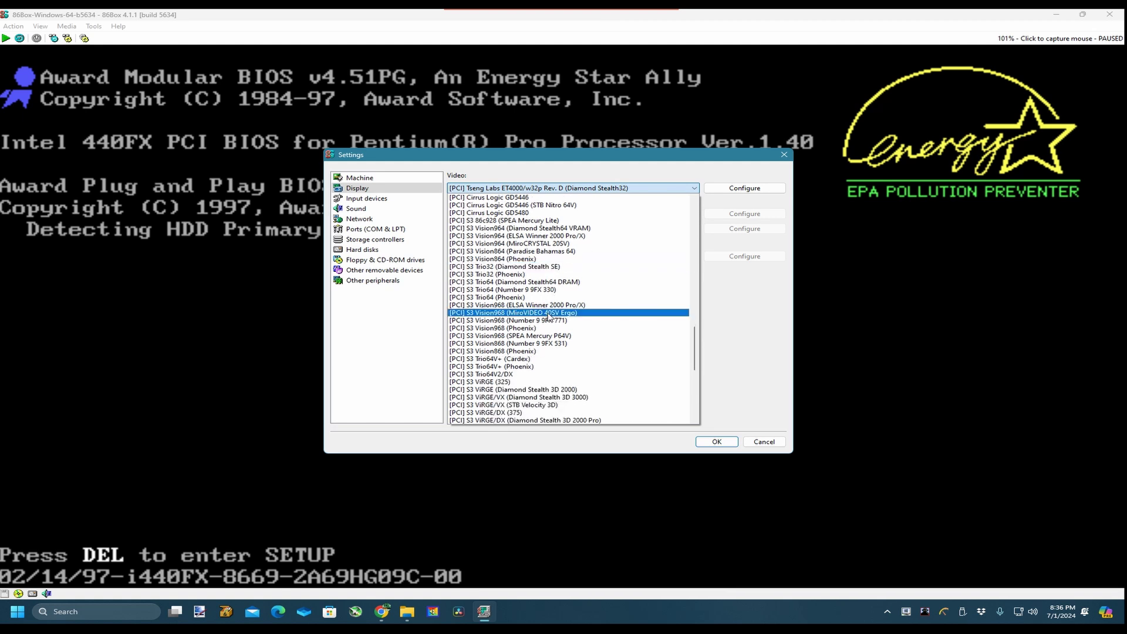
{"action": "scroll", "coordinate": [551, 317], "scroll_direction": "down", "scroll_amount": 1}
{"action": "scroll", "coordinate": [532, 376], "scroll_direction": "down", "scroll_amount": 2}
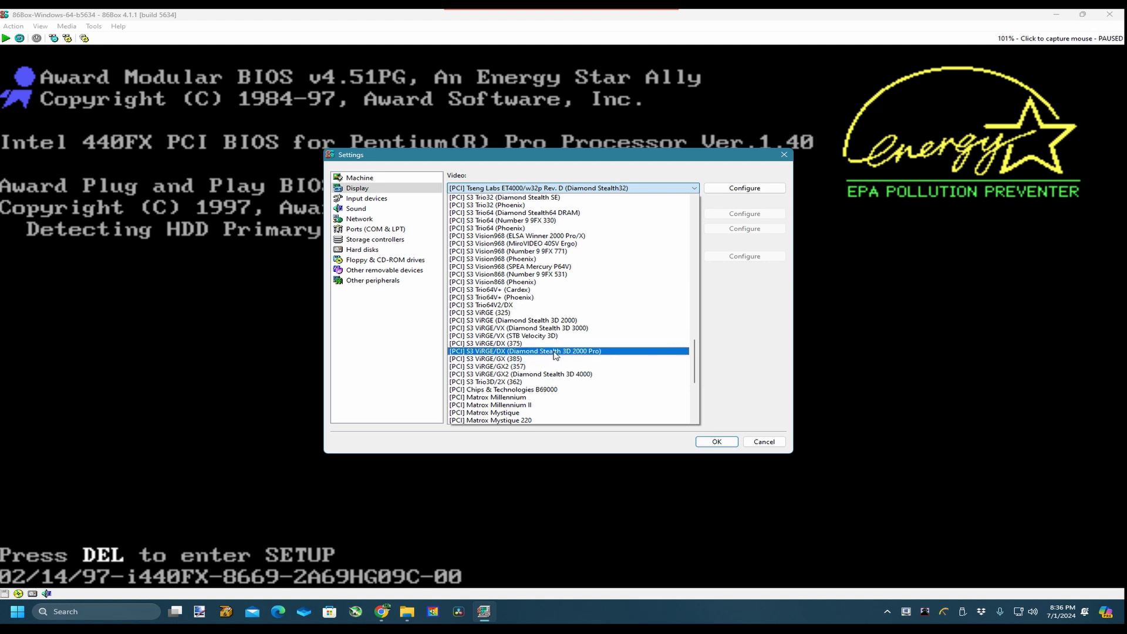
{"action": "scroll", "coordinate": [550, 363], "scroll_direction": "down", "scroll_amount": 3}
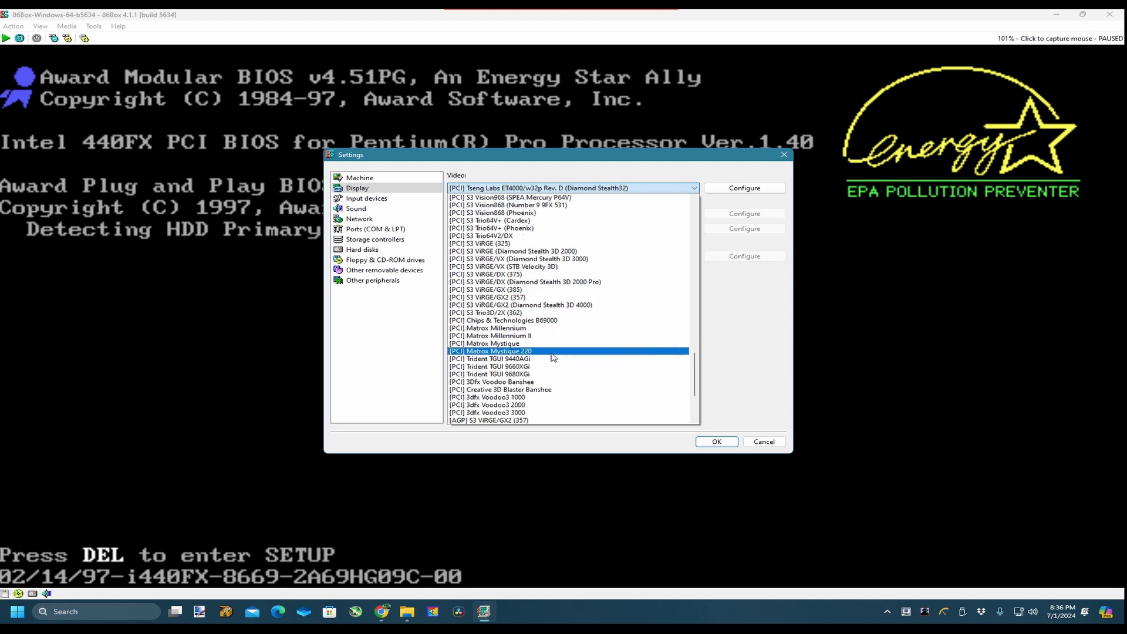
{"action": "scroll", "coordinate": [552, 362], "scroll_direction": "down", "scroll_amount": 2}
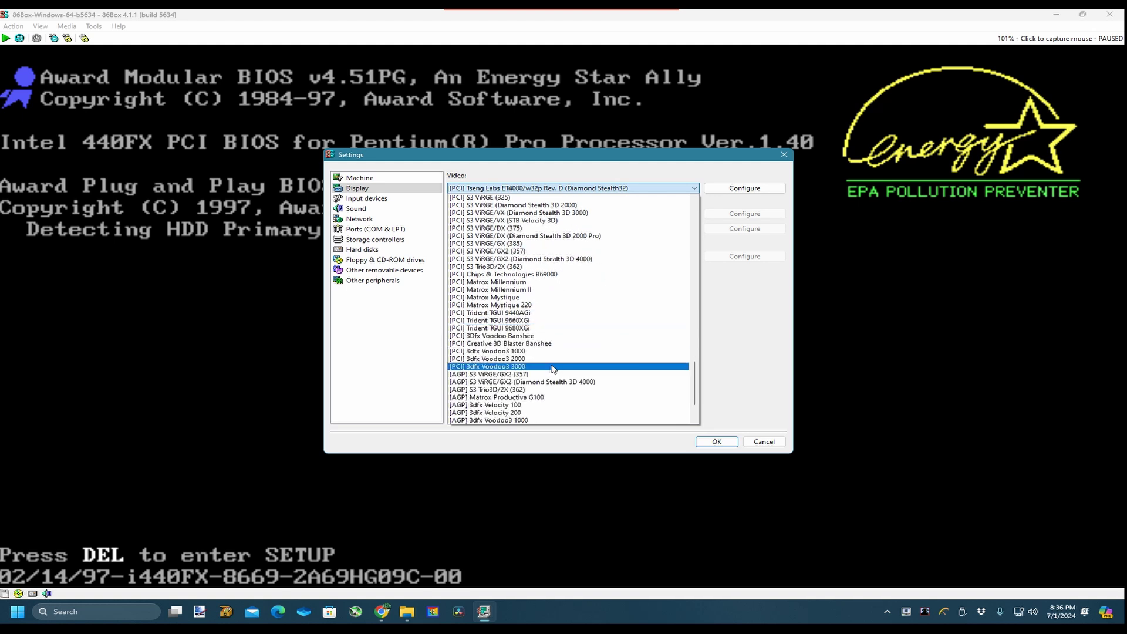
{"action": "scroll", "coordinate": [554, 361], "scroll_direction": "down", "scroll_amount": 3}
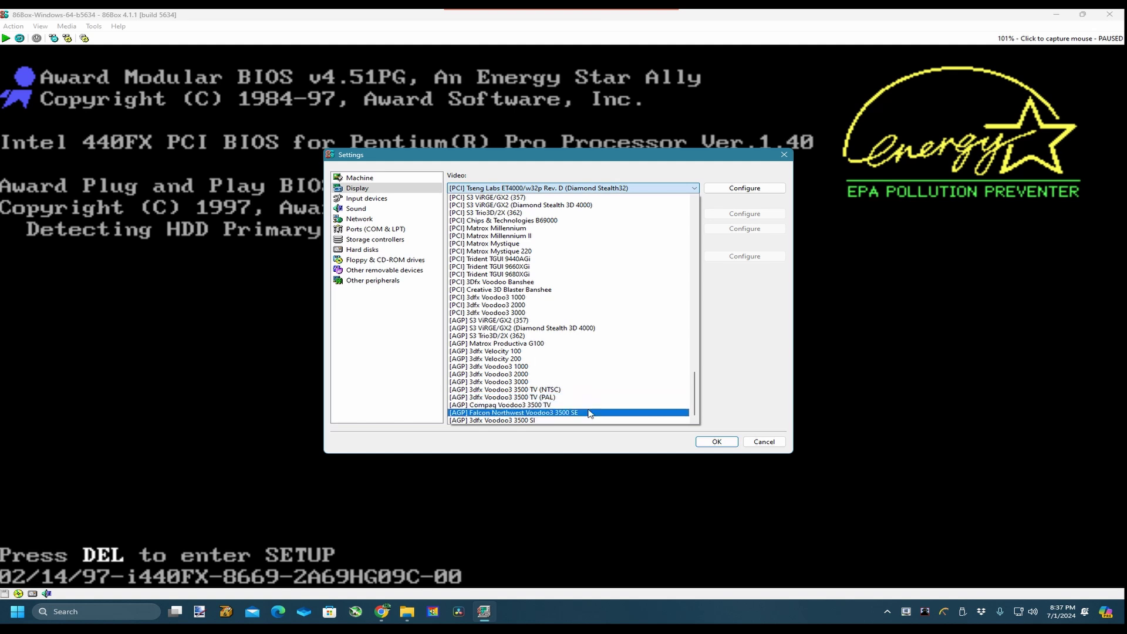
{"action": "left_click", "coordinate": [588, 413]}
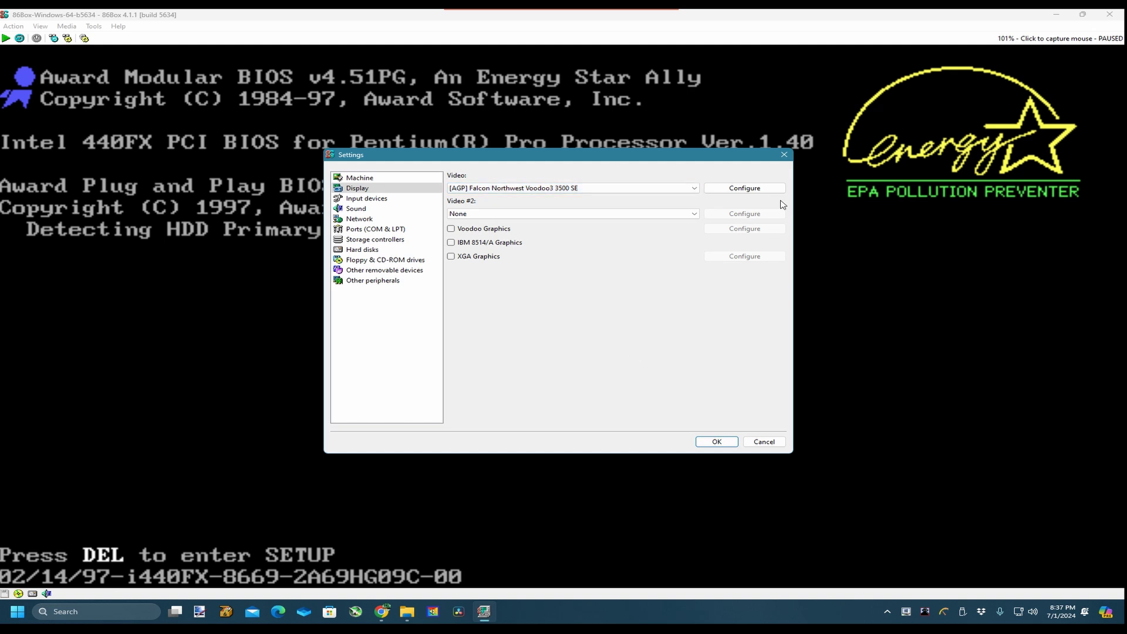
Step: Set the Voodoo3 3500 SE render threads to 4 and save its options
{"action": "left_click", "coordinate": [763, 189]}
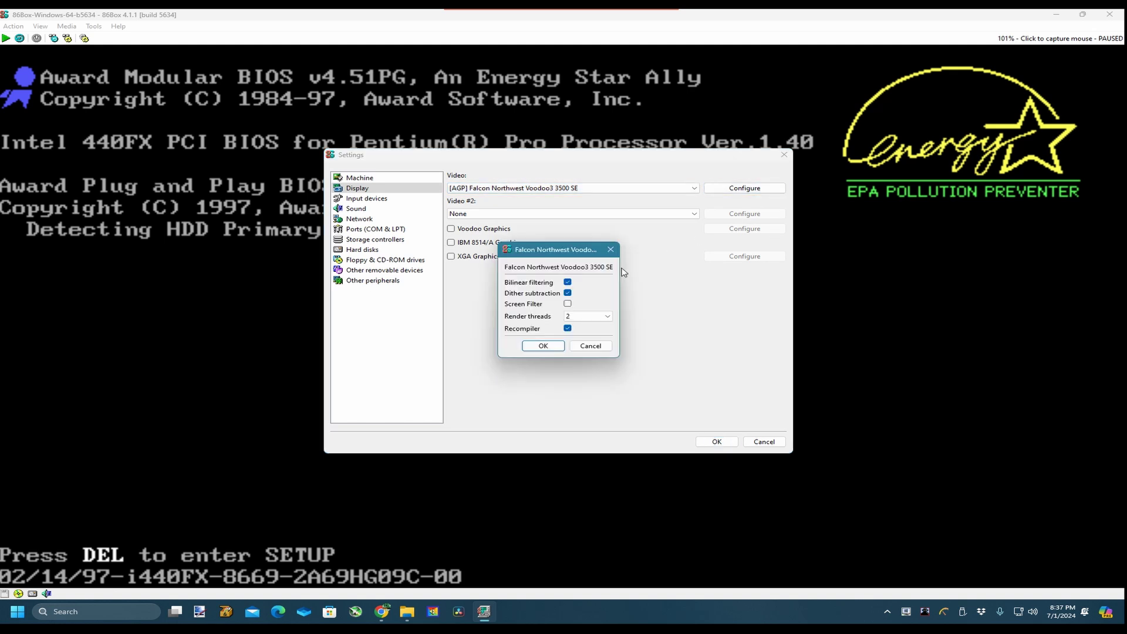
{"action": "left_click", "coordinate": [597, 318]}
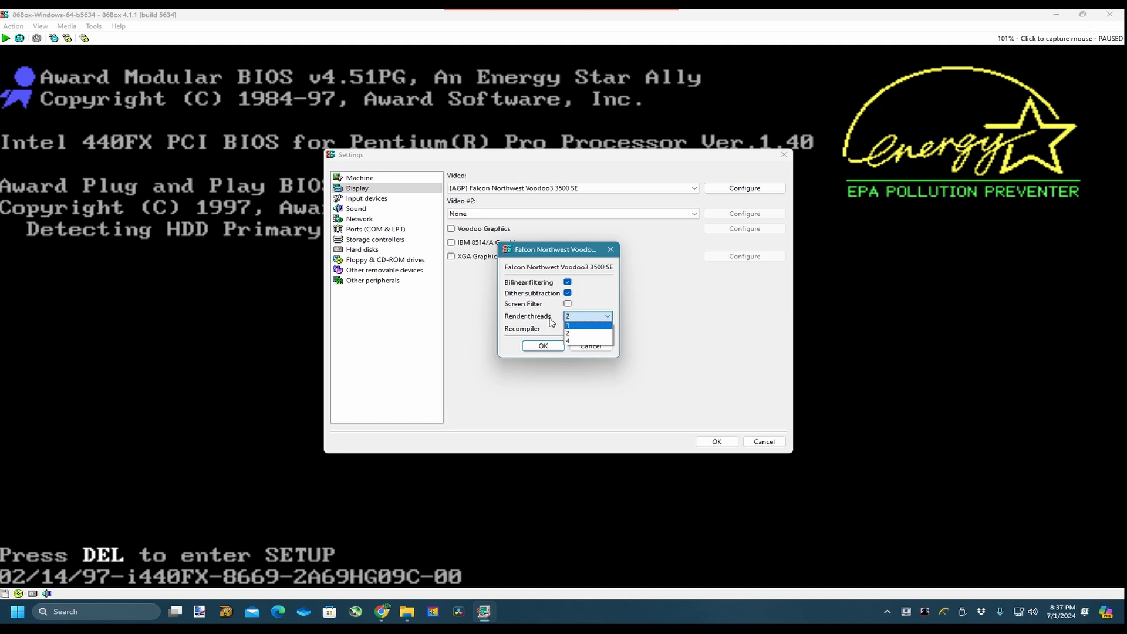
{"action": "left_click", "coordinate": [568, 341]}
{"action": "left_click", "coordinate": [567, 328]}
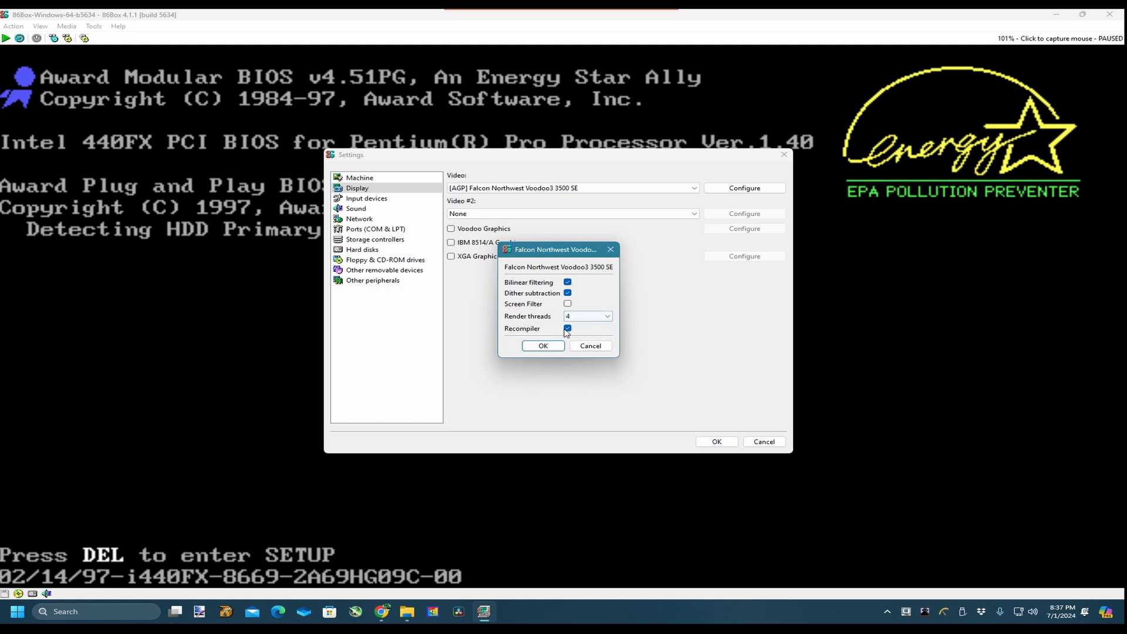
{"action": "left_click", "coordinate": [544, 346]}
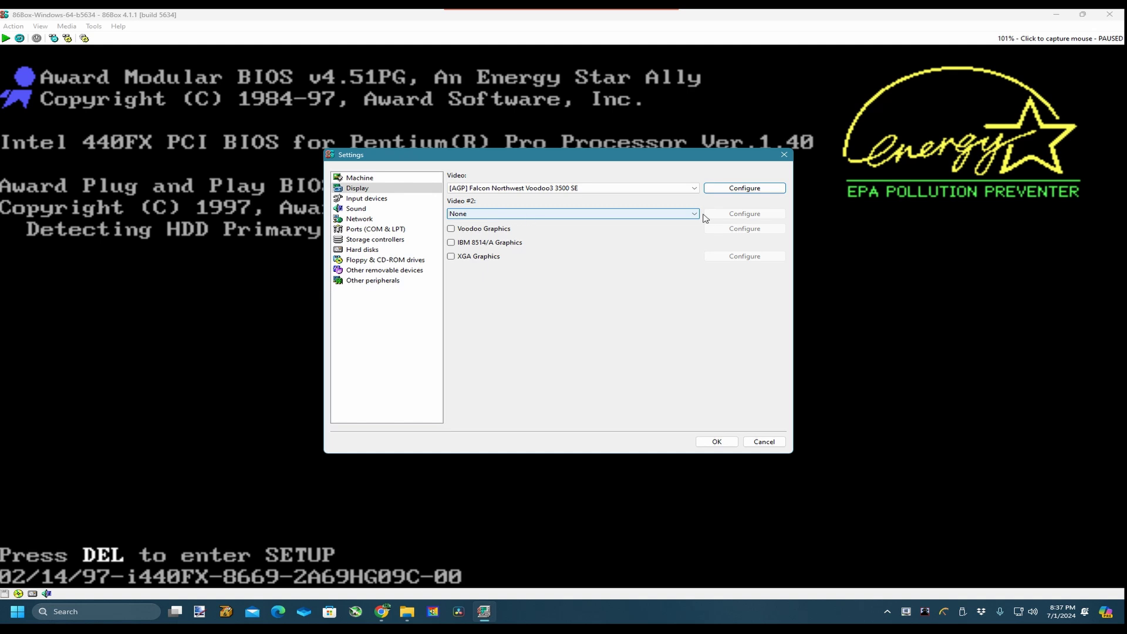
Step: Check the Input devices page, keeping Microsoft Serial Mouse as the mouse
{"action": "left_click", "coordinate": [374, 204]}
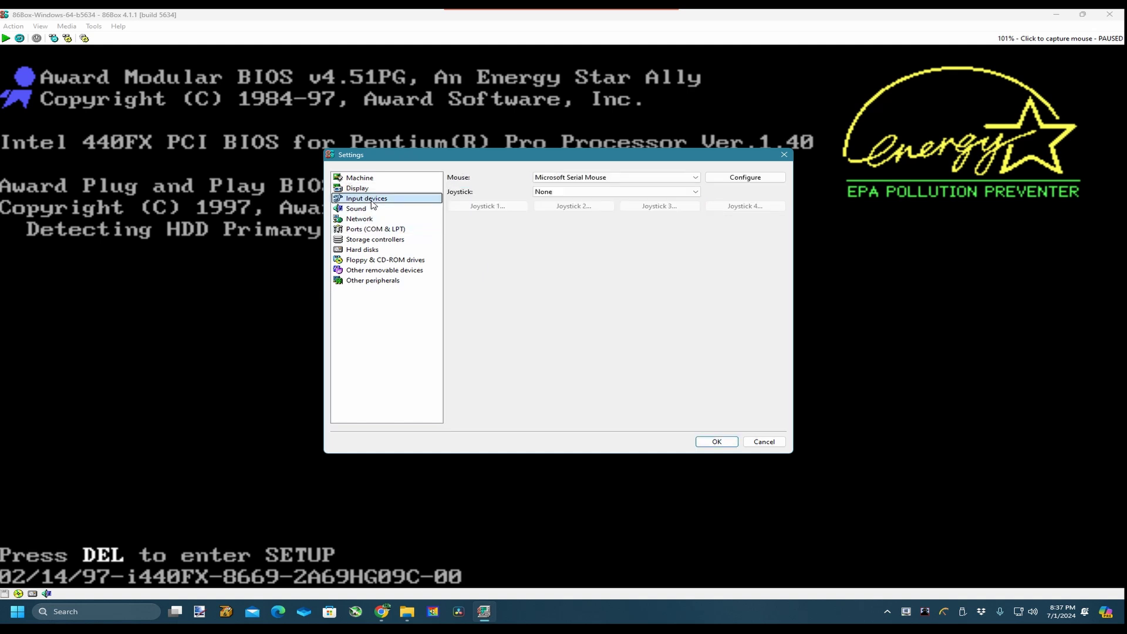
{"action": "left_click", "coordinate": [638, 177]}
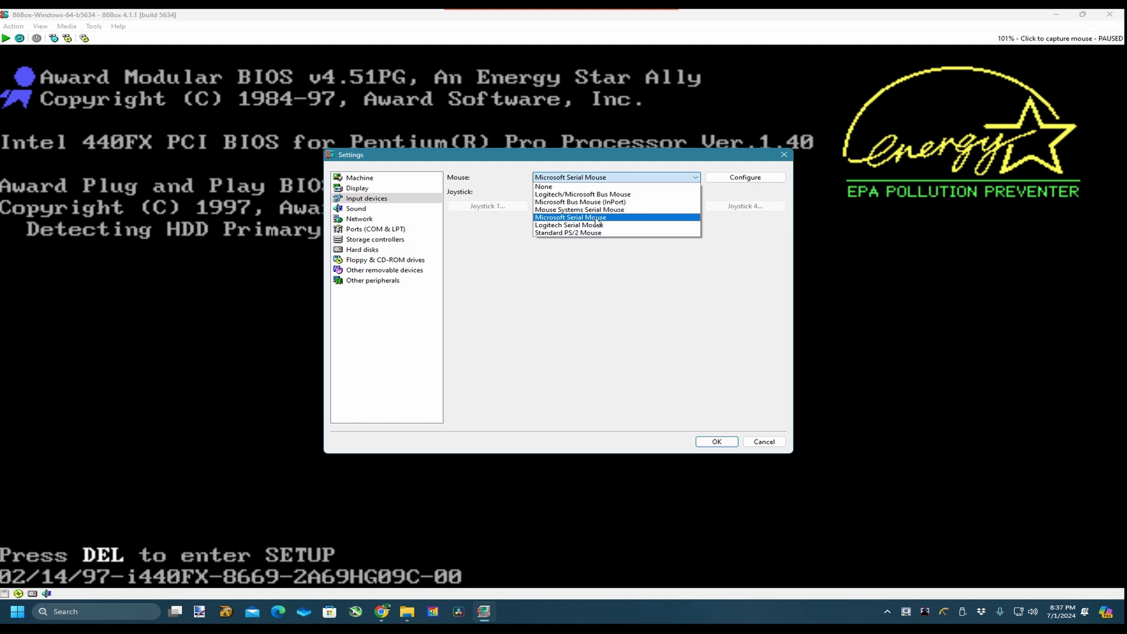
{"action": "left_click", "coordinate": [597, 218]}
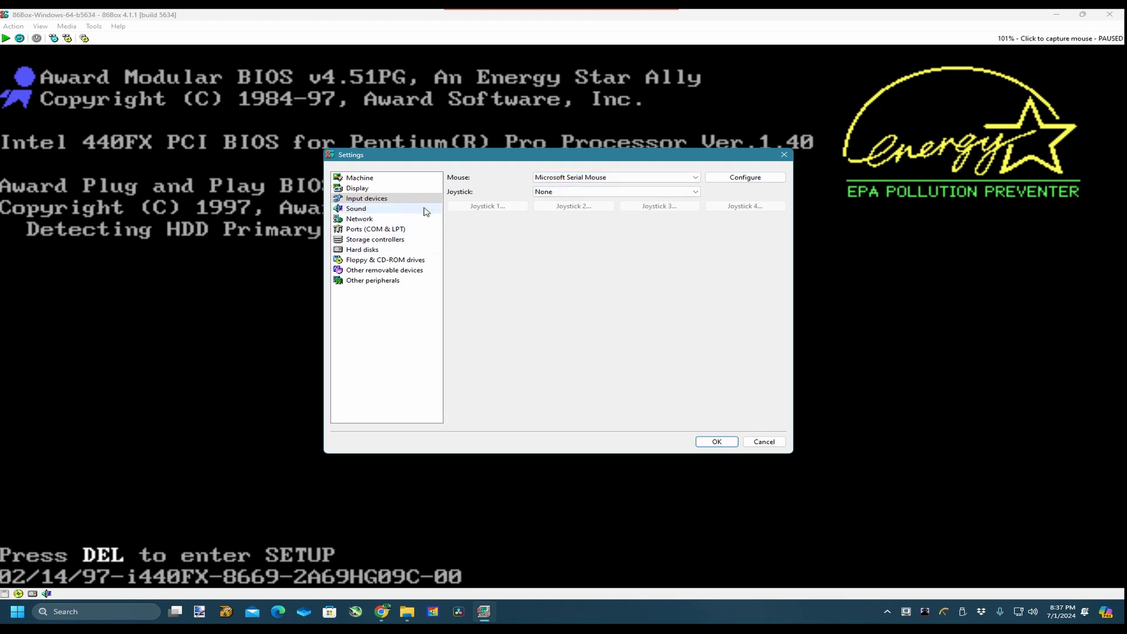
Step: Set Sound card #1 to [ISA16] Sound Blaster 16
{"action": "left_click", "coordinate": [378, 210]}
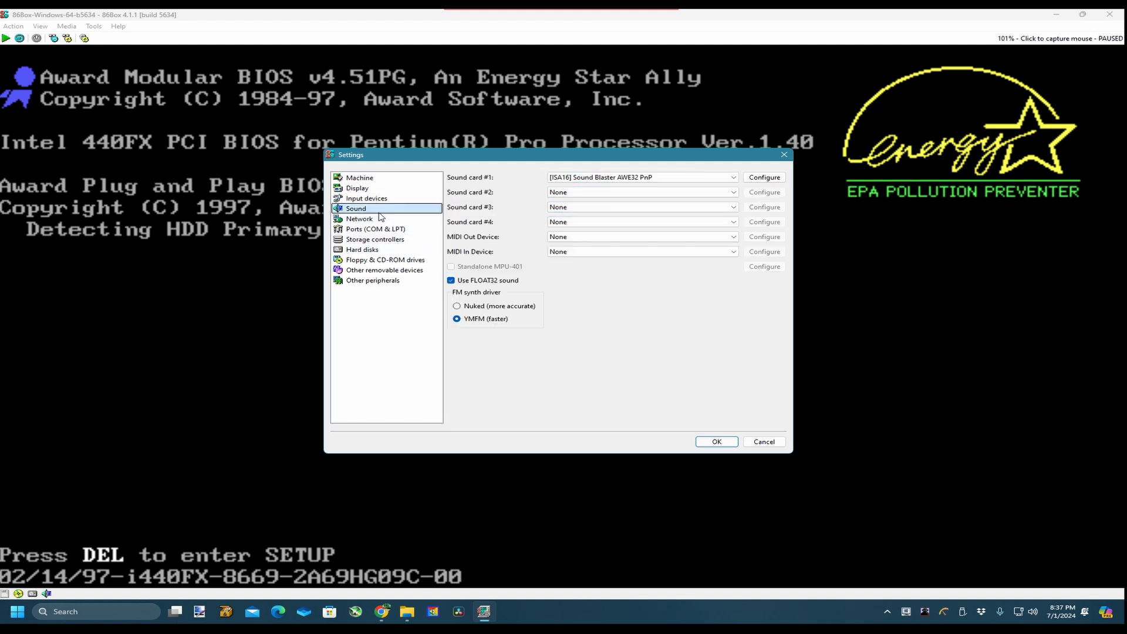
{"action": "left_click", "coordinate": [629, 179]}
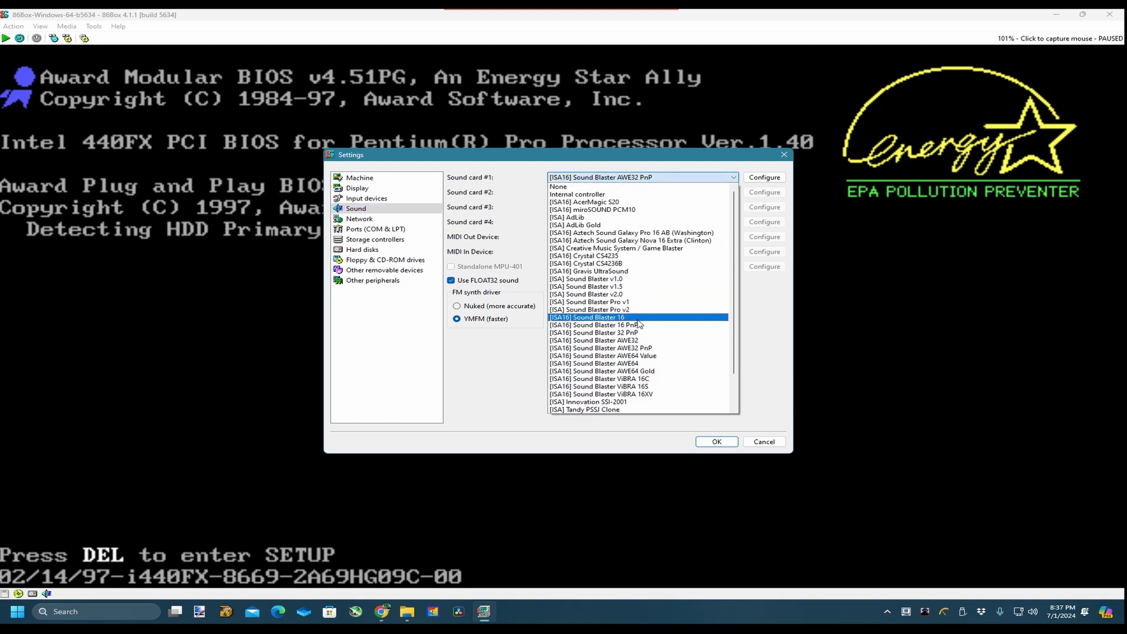
{"action": "left_click", "coordinate": [637, 318]}
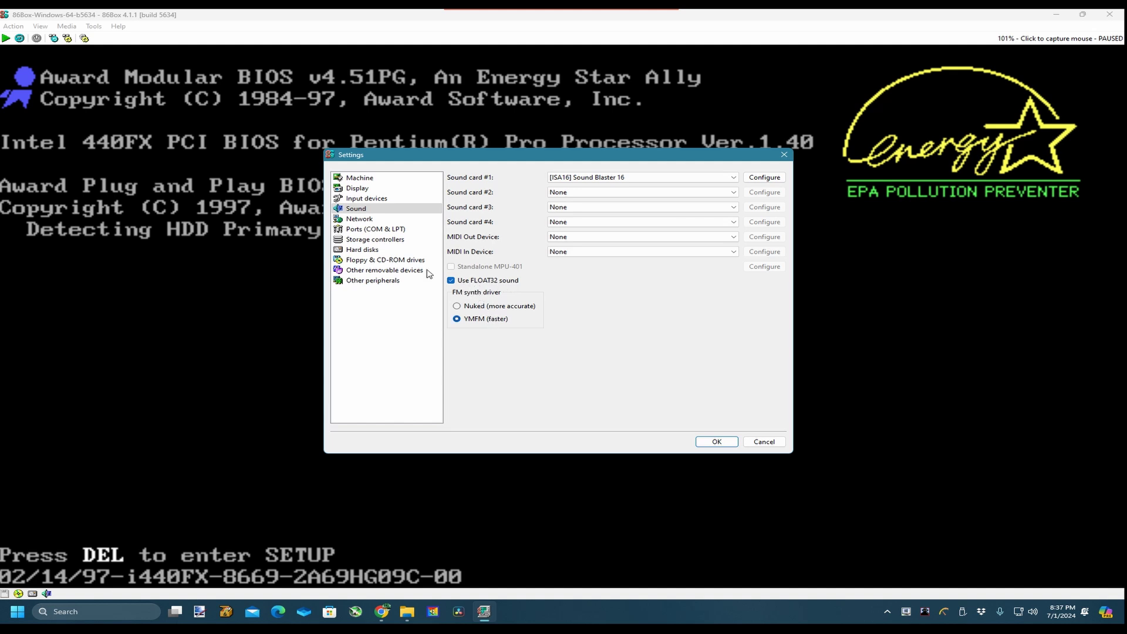
Step: Review Network, Ports, Storage and Hard disk pages unchanged, keeping LPT1, the internal controller and 500MB - Copy.vhd
{"action": "left_click", "coordinate": [381, 222]}
{"action": "left_click", "coordinate": [382, 229]}
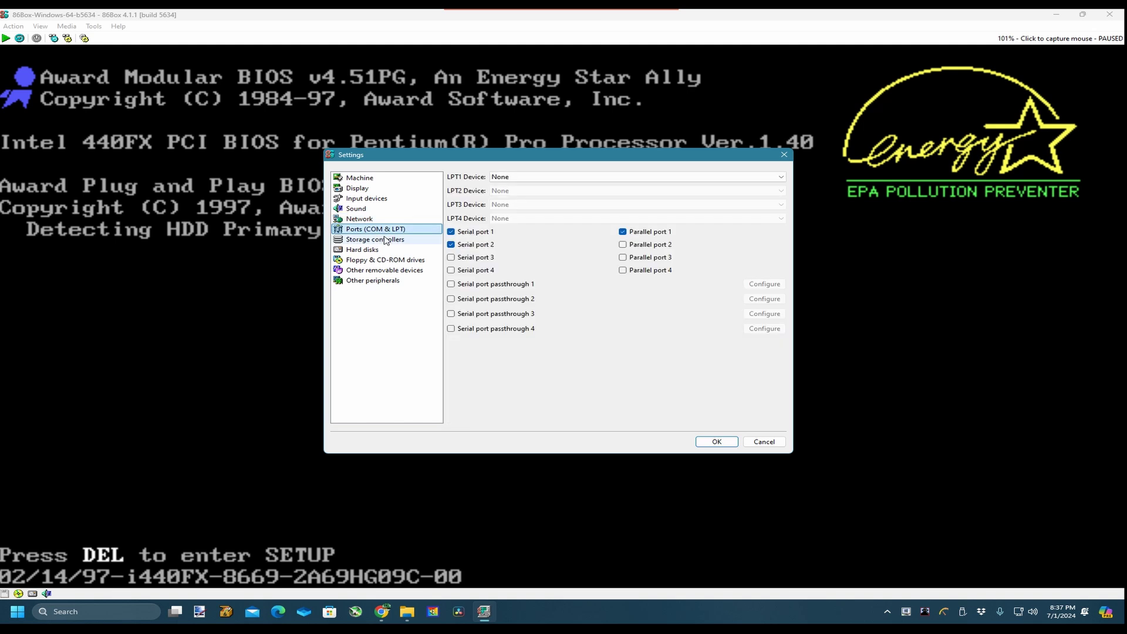
{"action": "left_click", "coordinate": [535, 183]}
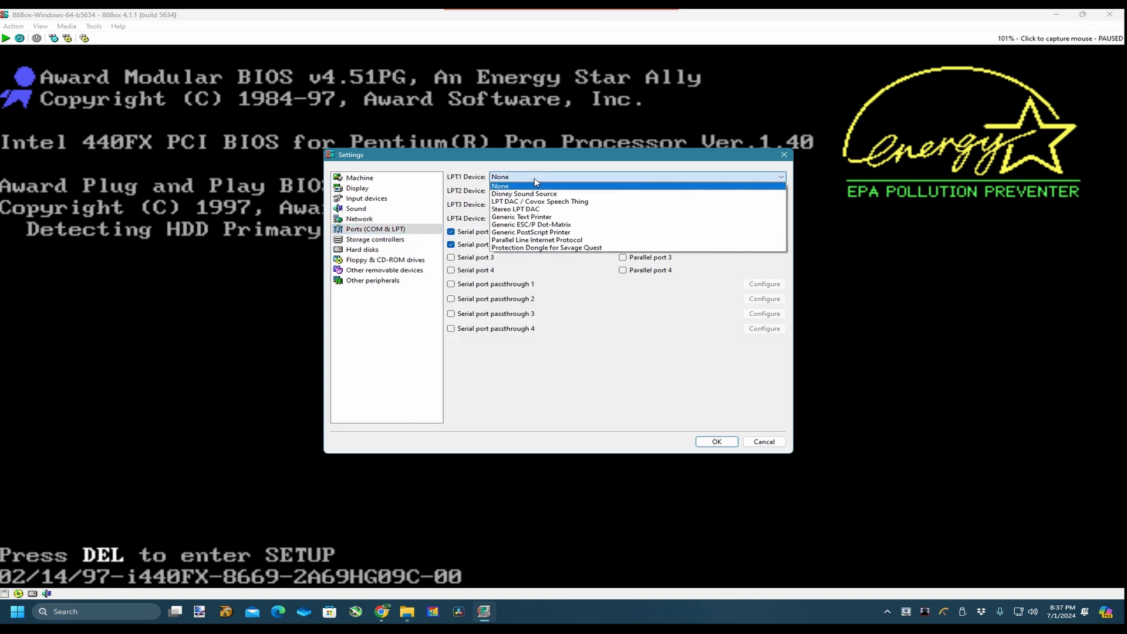
{"action": "left_click", "coordinate": [546, 398]}
{"action": "left_click", "coordinate": [375, 239]}
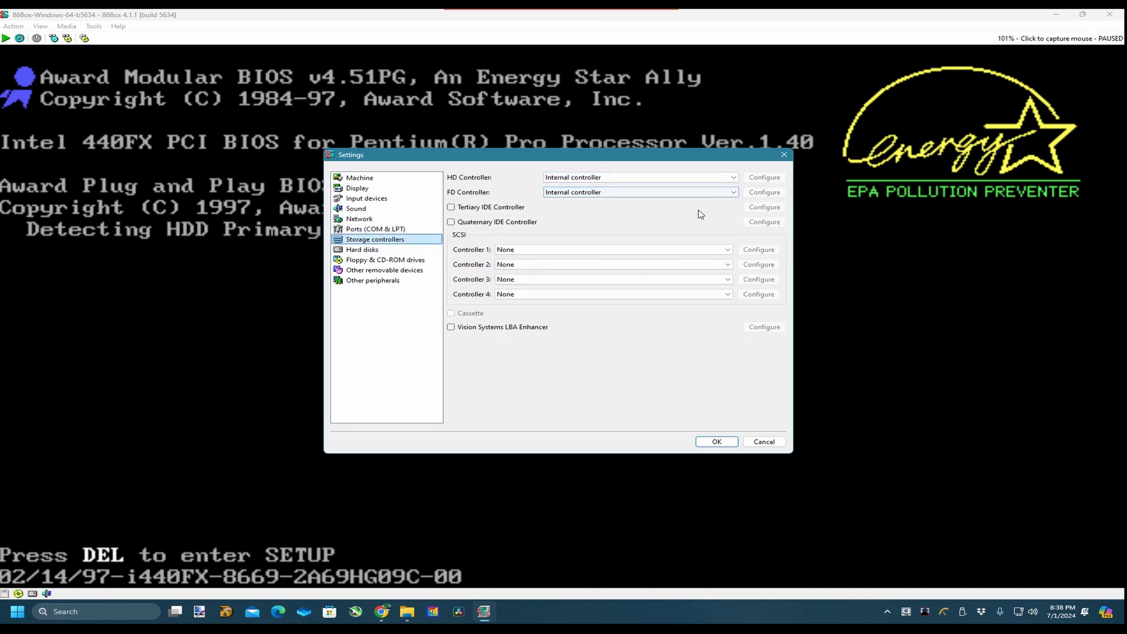
{"action": "left_click", "coordinate": [633, 181]}
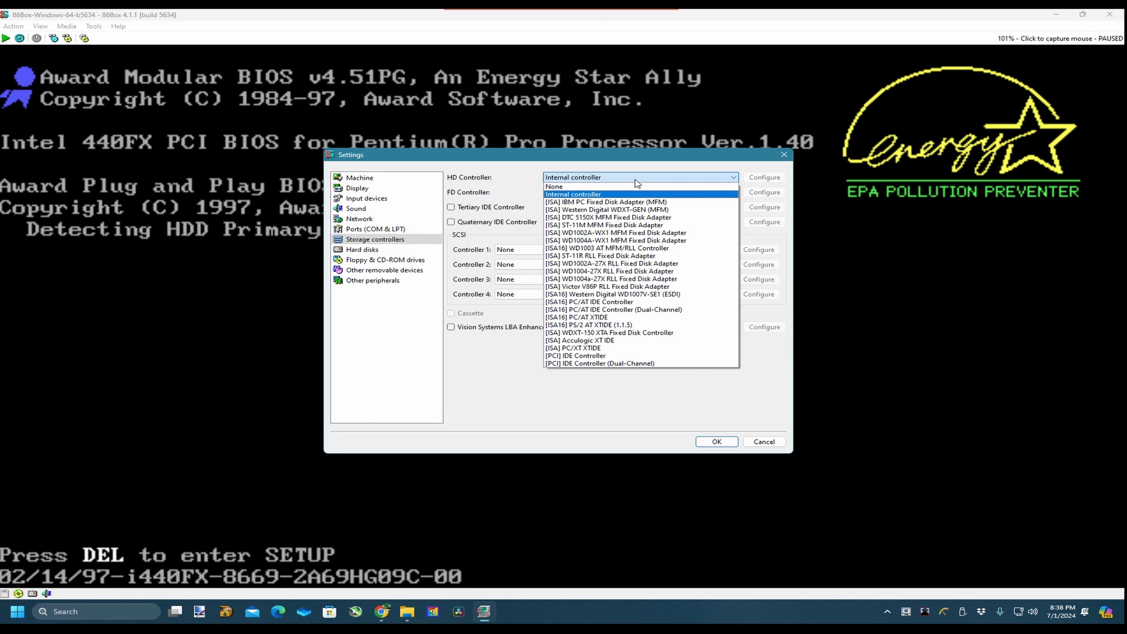
{"action": "left_click", "coordinate": [636, 179]}
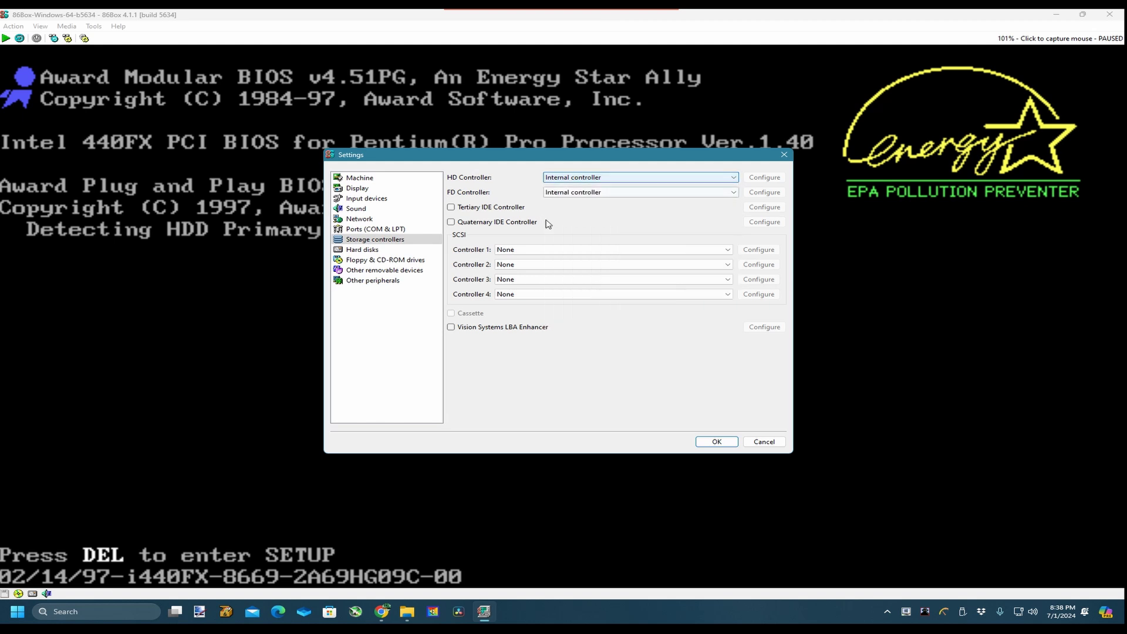
{"action": "left_click", "coordinate": [373, 252]}
{"action": "left_click", "coordinate": [550, 196]}
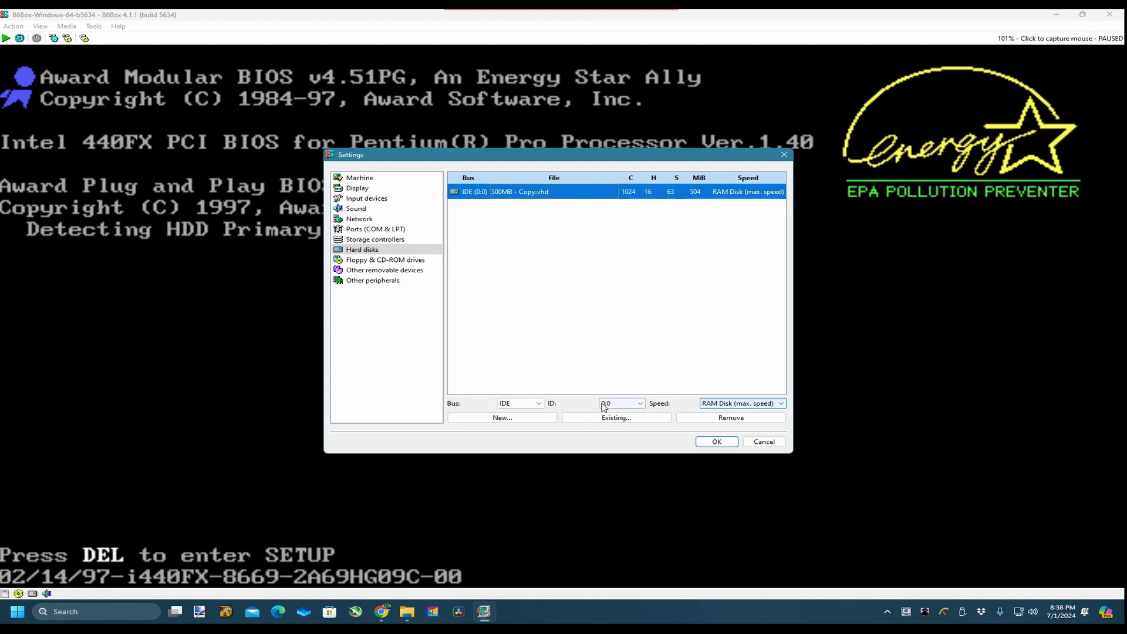
{"action": "left_click", "coordinate": [382, 260]}
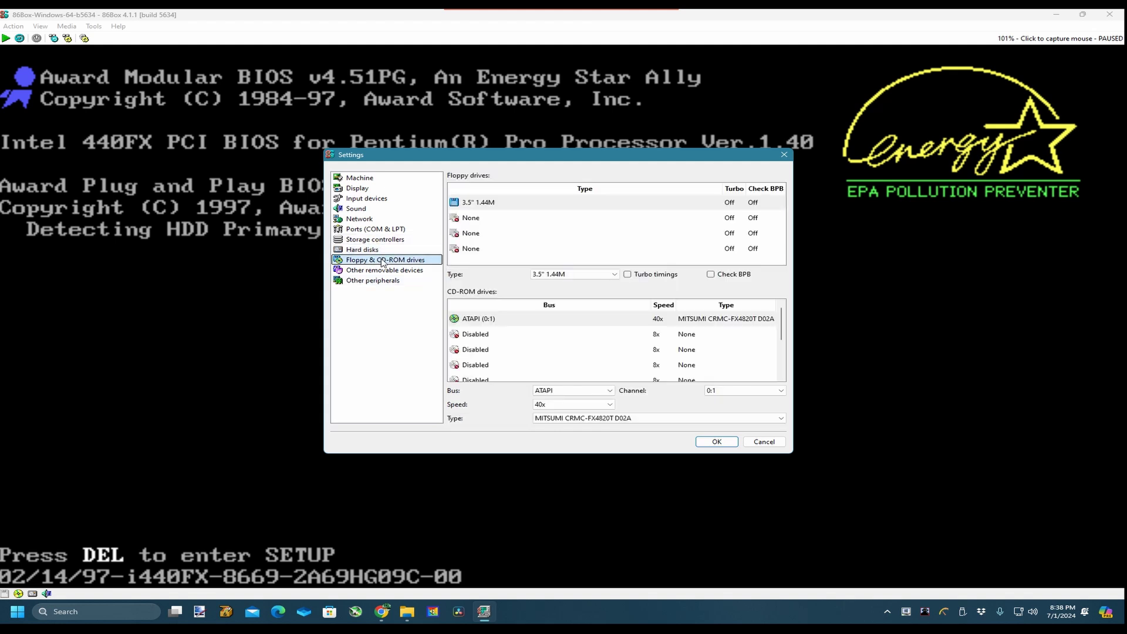
Step: Apply the new settings with OK and press F1 to continue past the CMOS error
{"action": "left_click", "coordinate": [717, 442]}
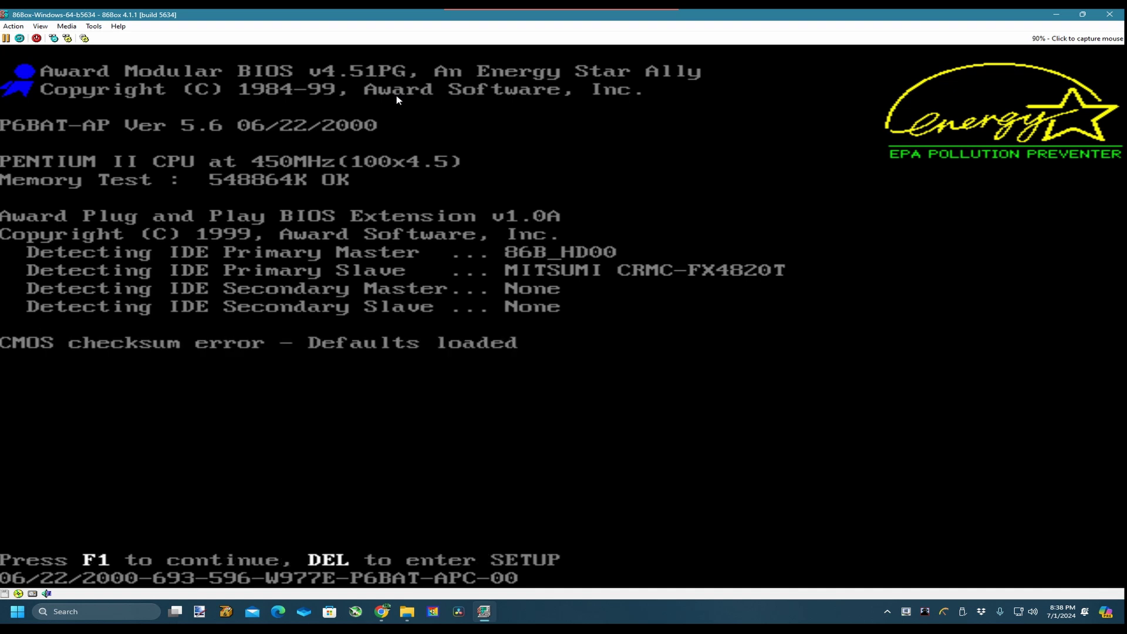
{"action": "key", "text": "F1"}
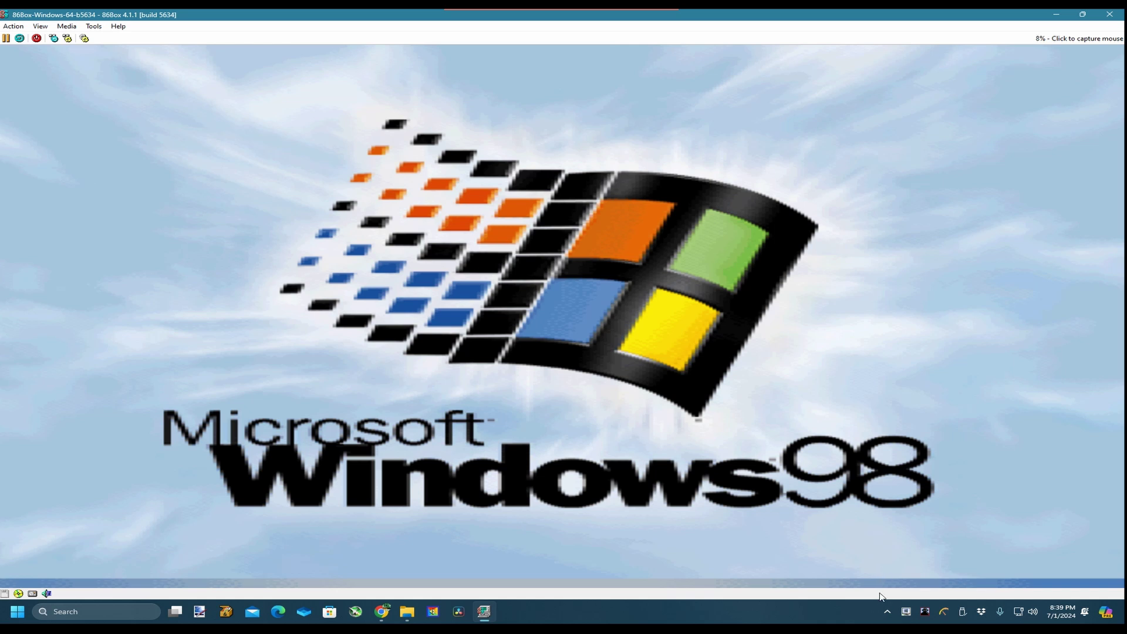
Step: Show the hidden system tray icons while Windows 98 loads
{"action": "left_click", "coordinate": [886, 611]}
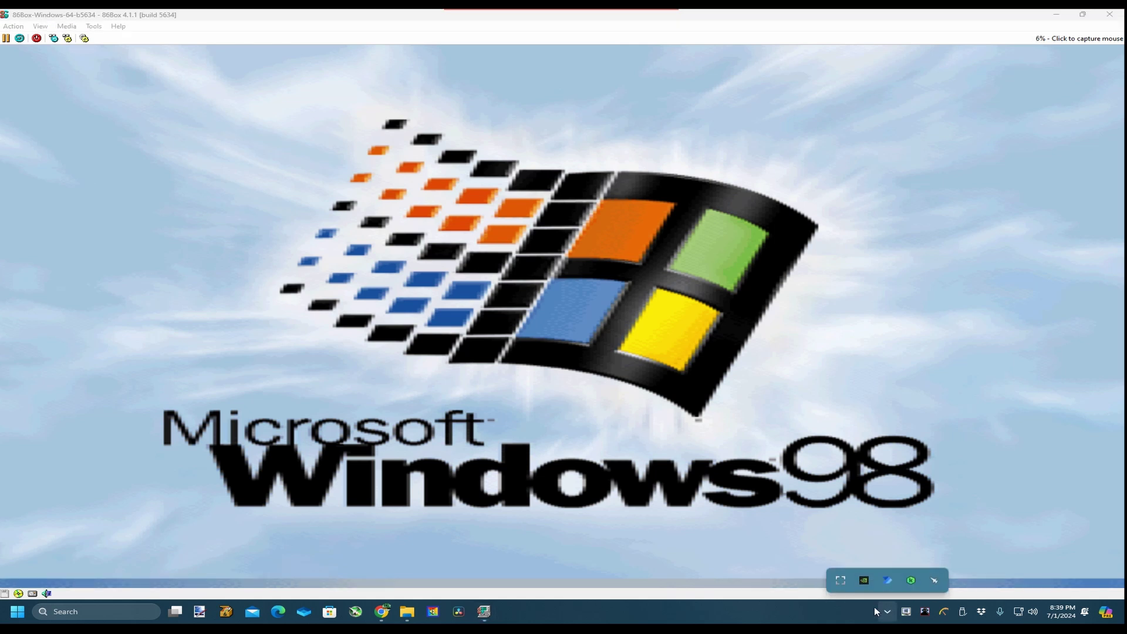